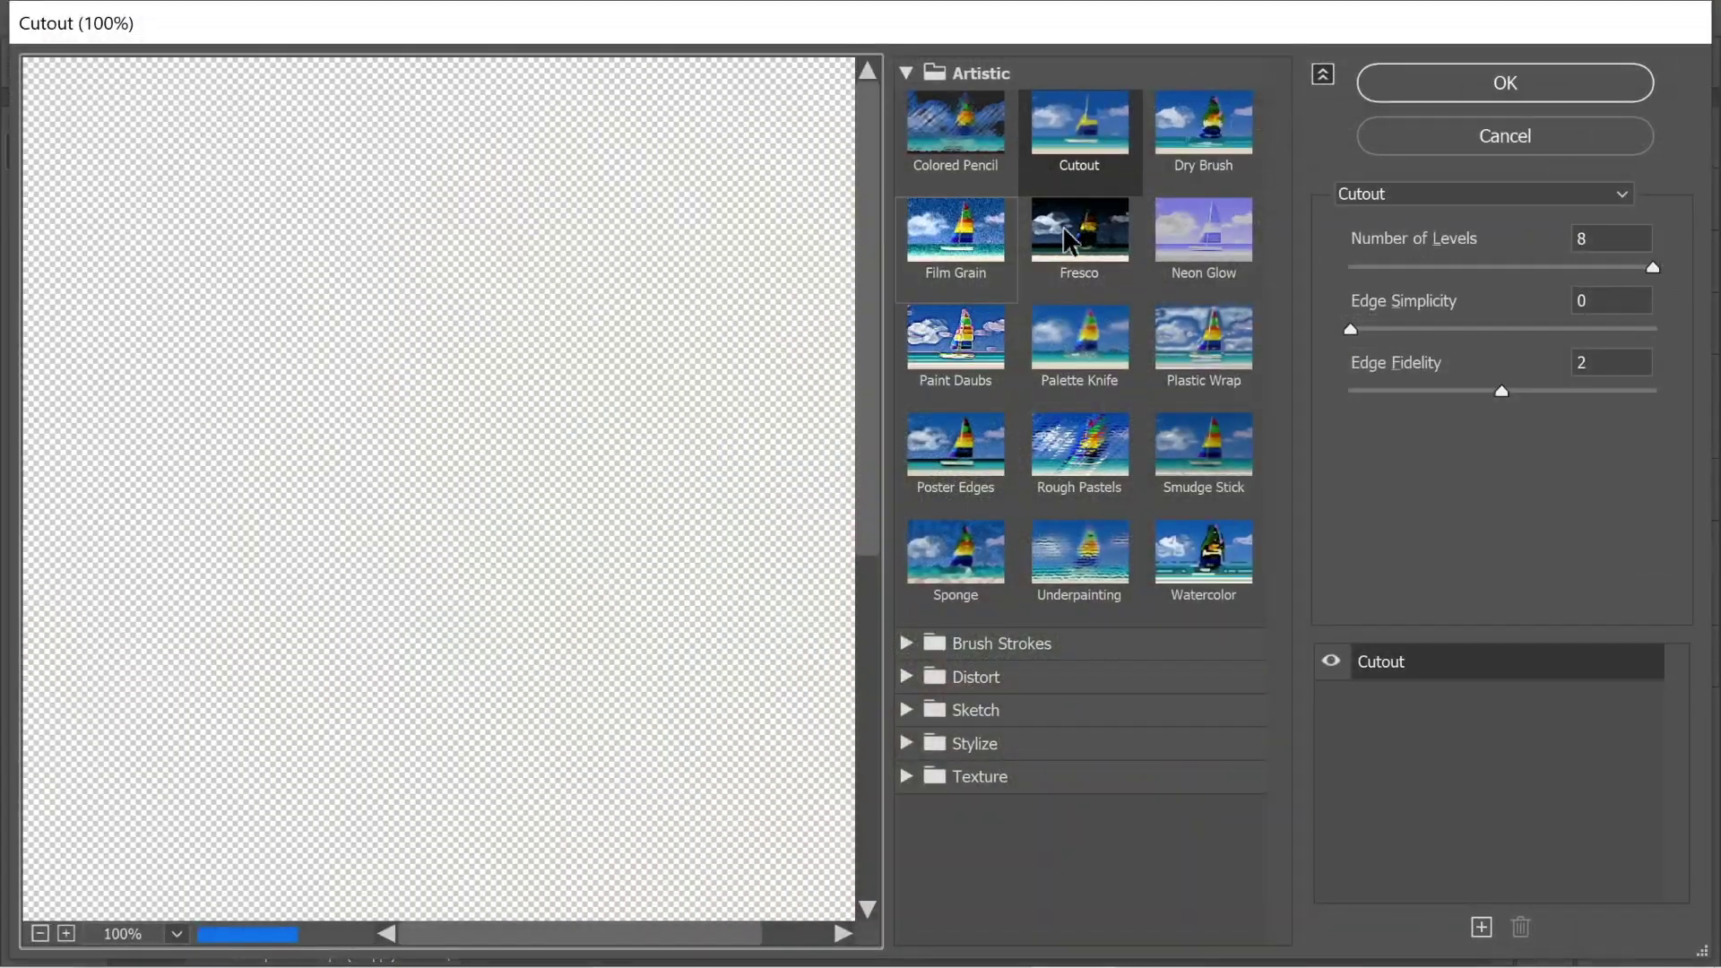
Apply the Dry Brush filter with brush size 2, brush detail 8 and texture 1
{"action": "left_click", "coordinate": [1219, 148]}
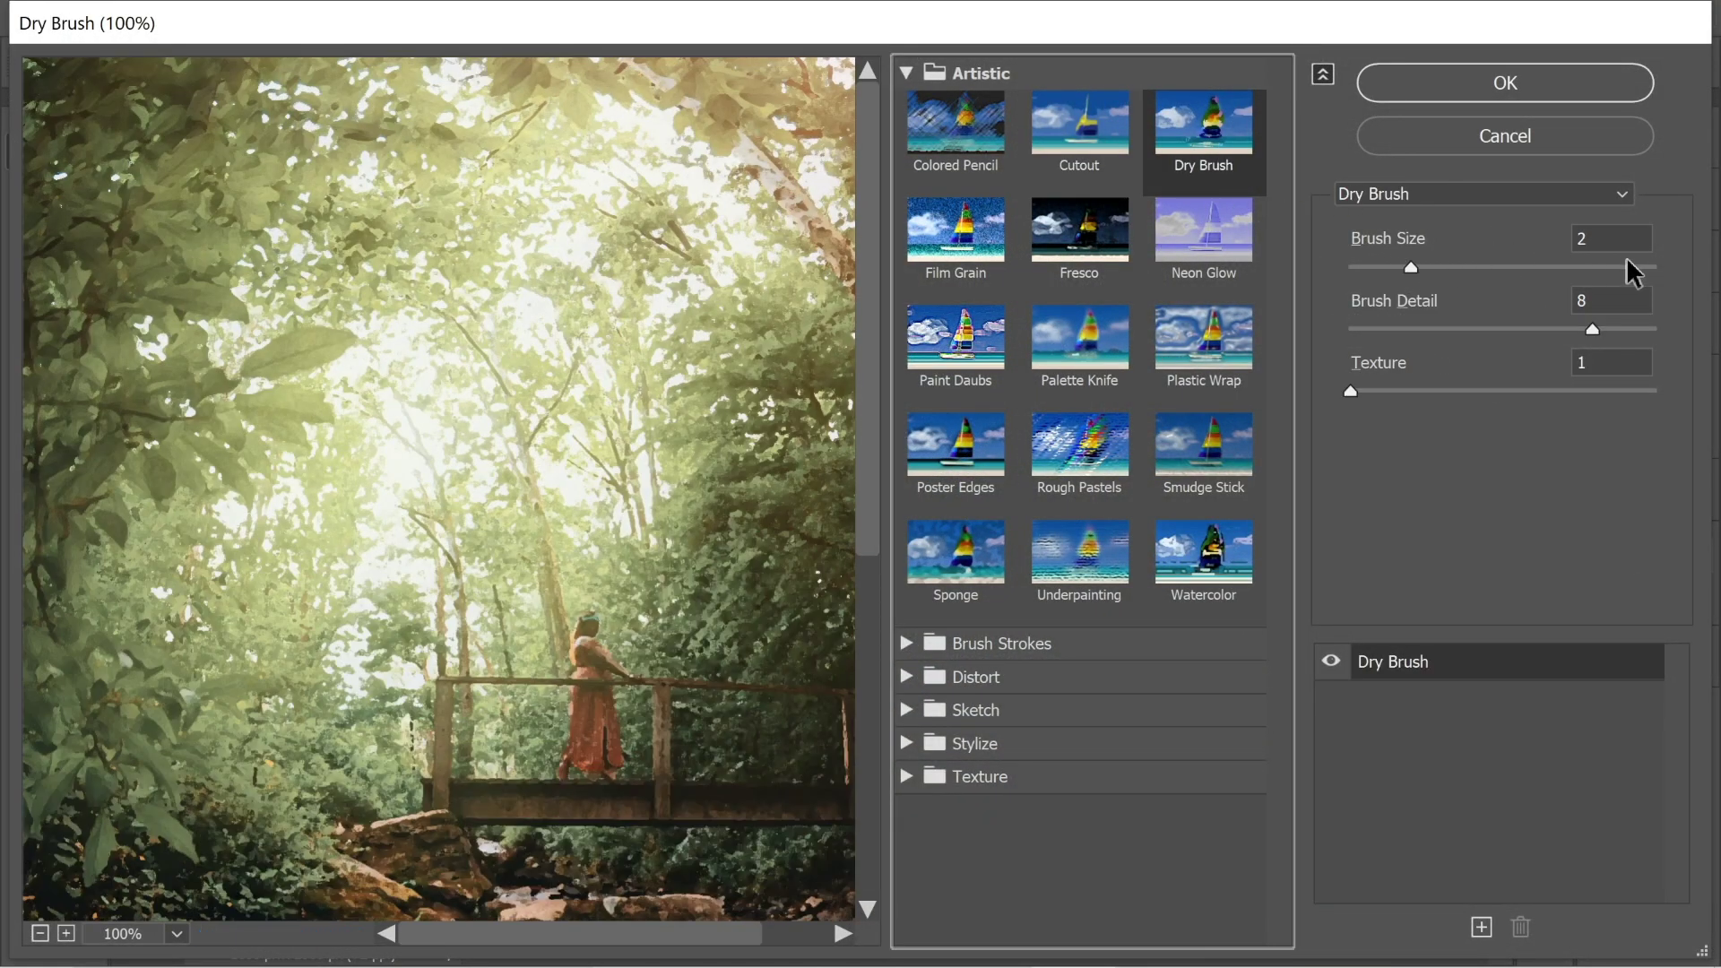
{"action": "left_click", "coordinate": [1490, 90]}
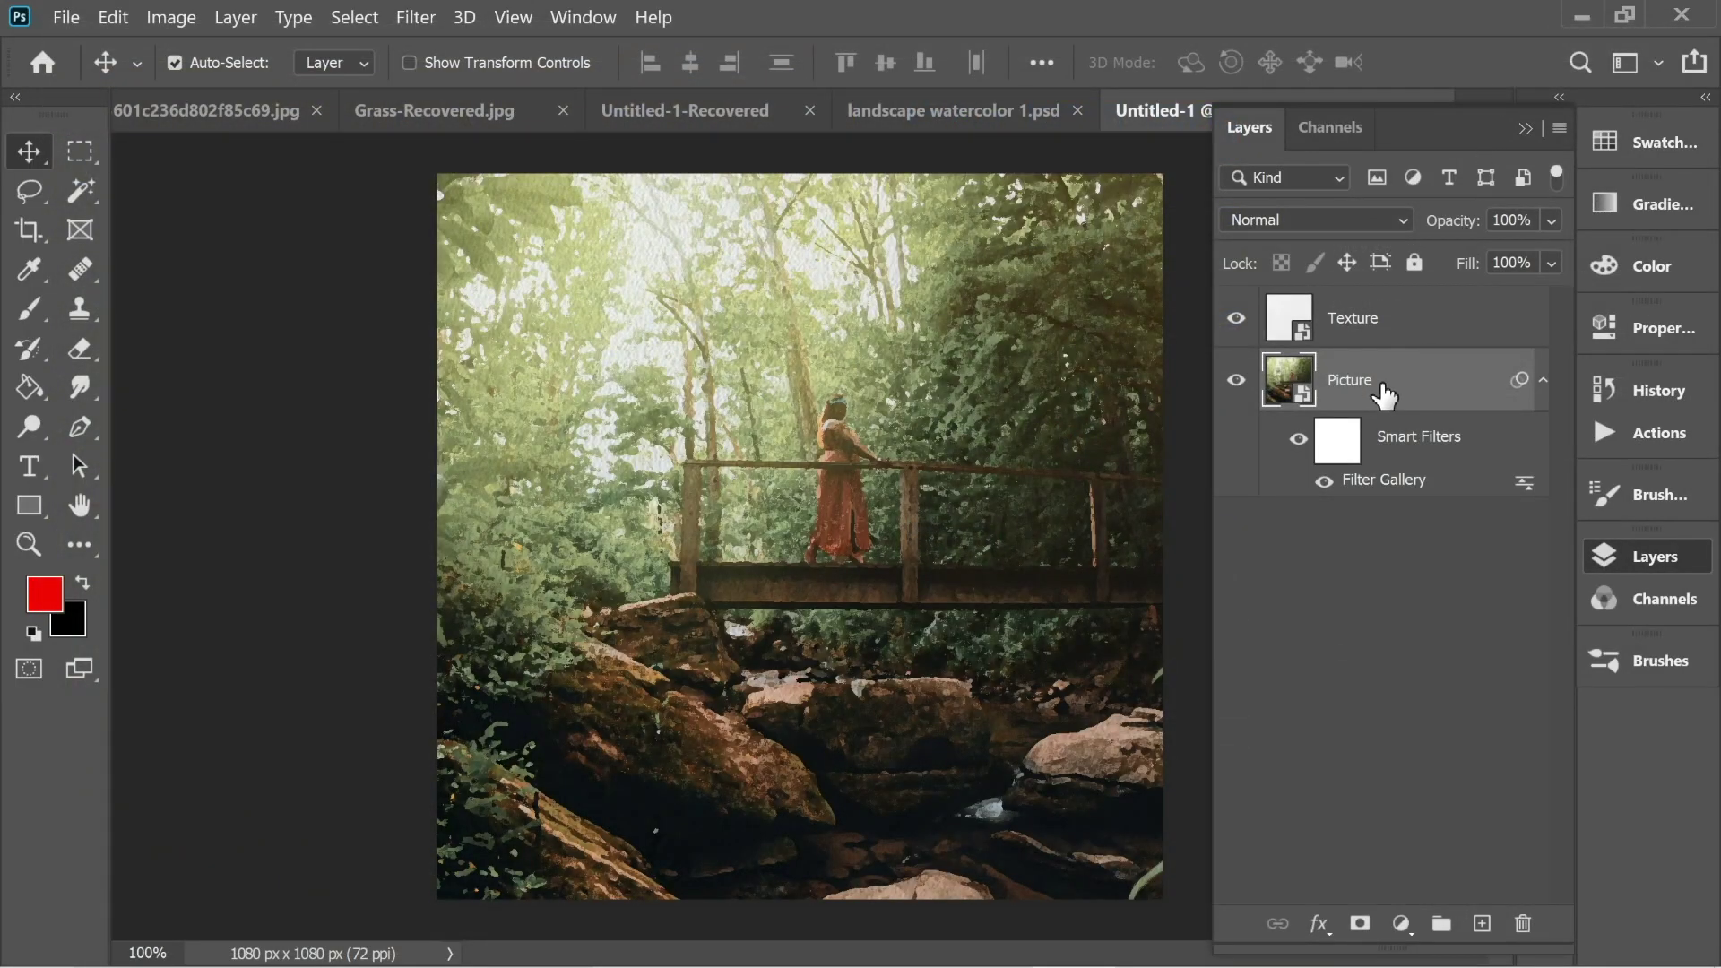
Apply a second Filter Gallery effect to the Picture layer: Cutout with 8 levels, edge simplicity 0 and edge fidelity 2
{"action": "left_click", "coordinate": [435, 15]}
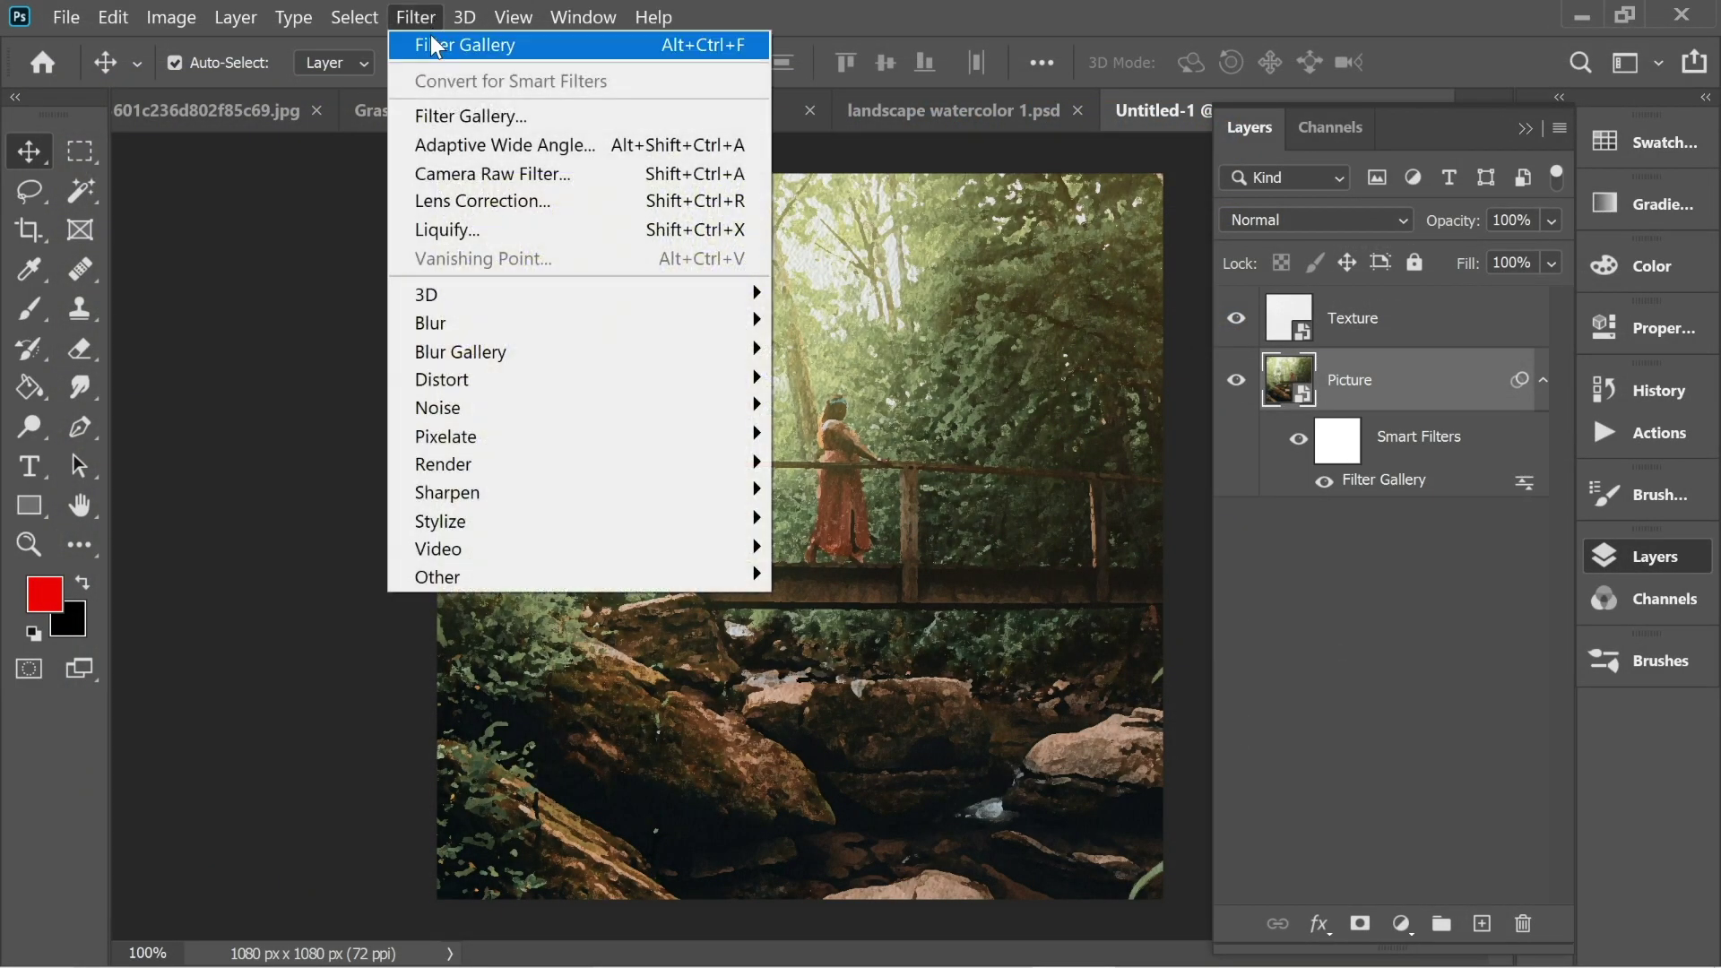
{"action": "left_click", "coordinate": [452, 115]}
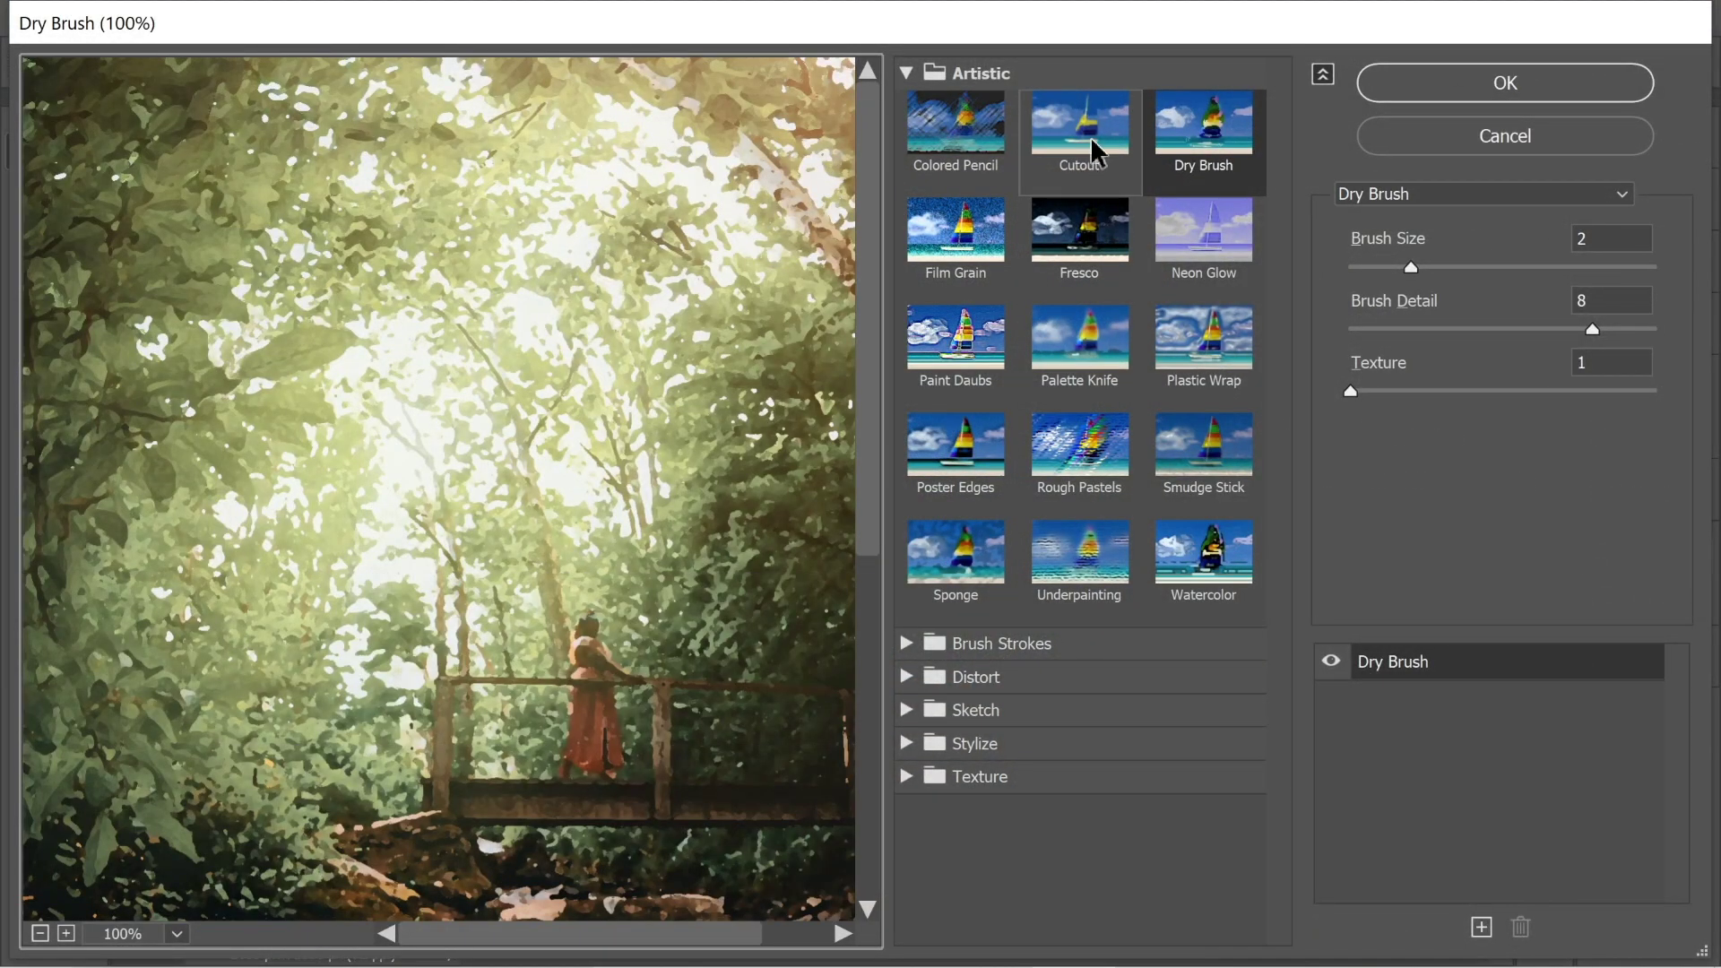
{"action": "left_click", "coordinate": [1090, 136]}
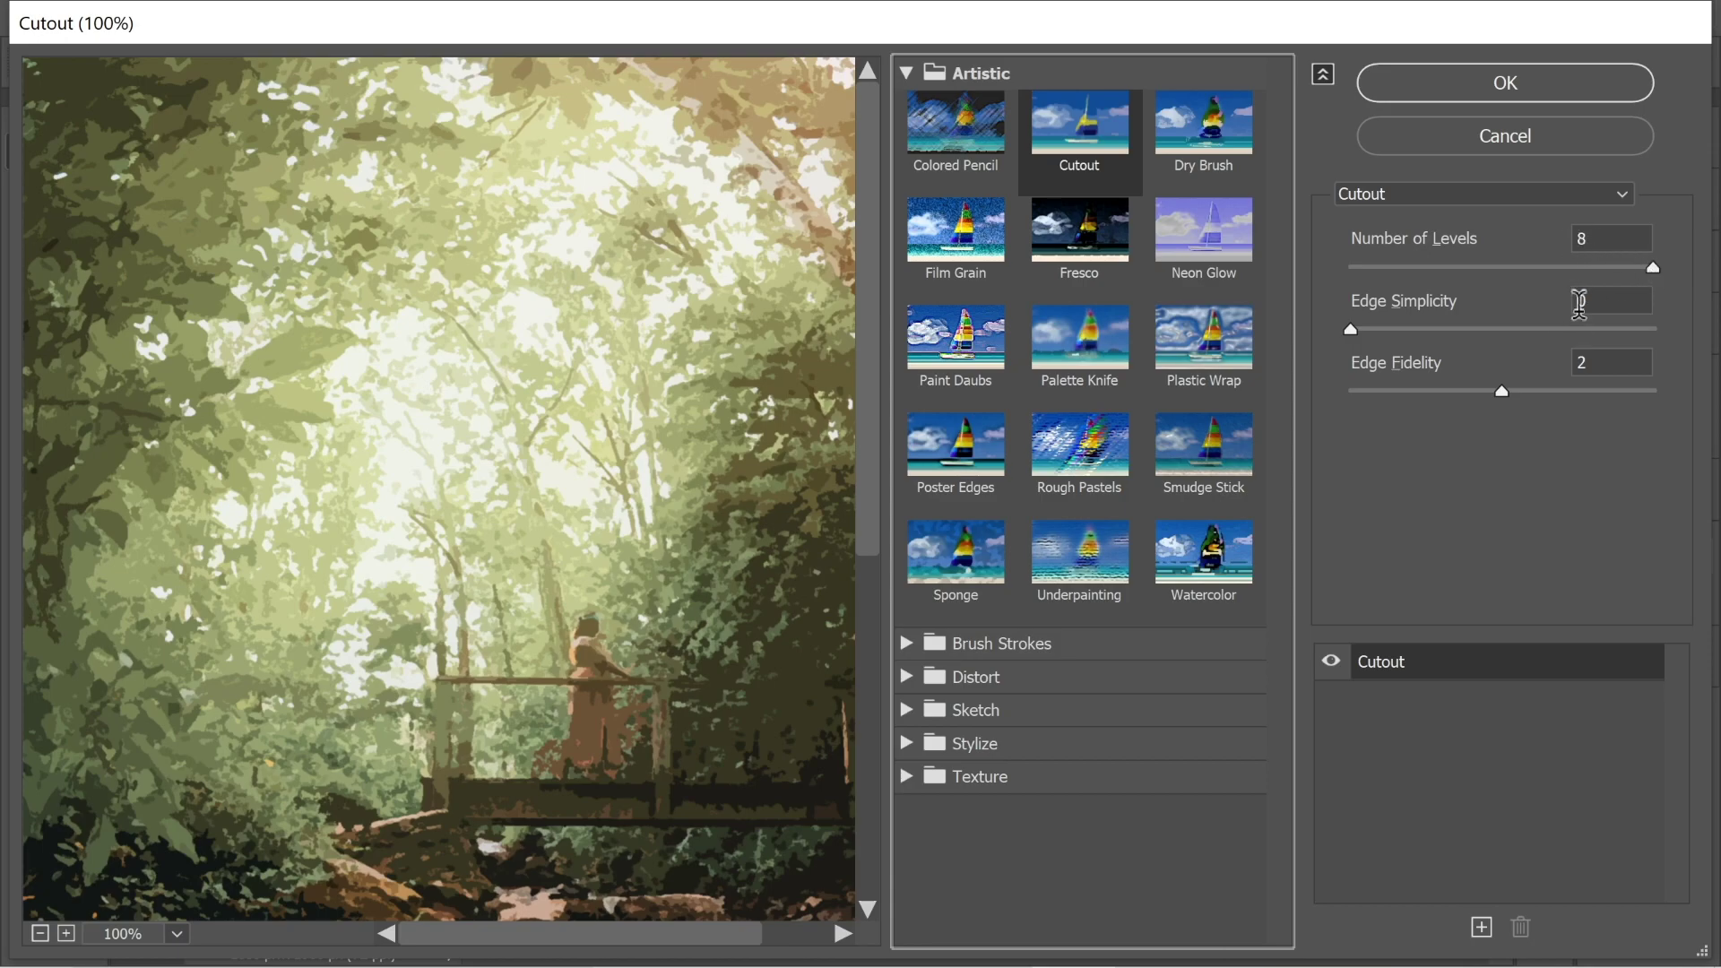
{"action": "left_click", "coordinate": [1497, 90]}
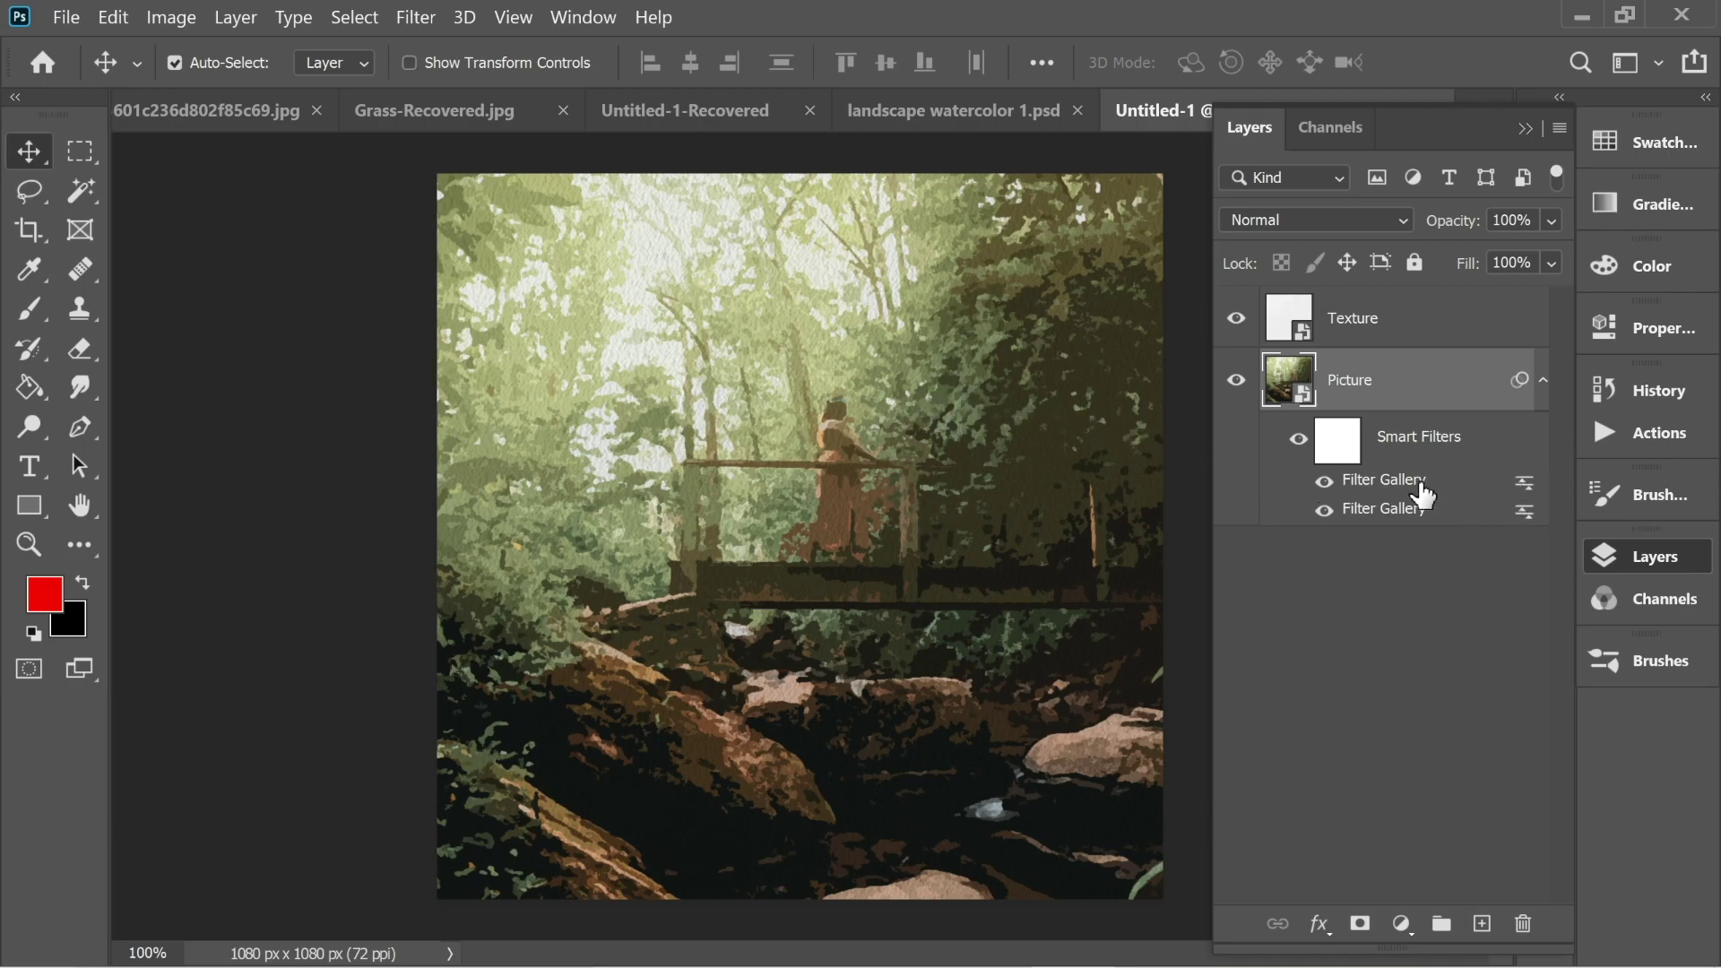
Set the blending mode of the Picture layer's uppermost Filter Gallery smart filter to Pin Light
{"action": "double_click", "coordinate": [1527, 482]}
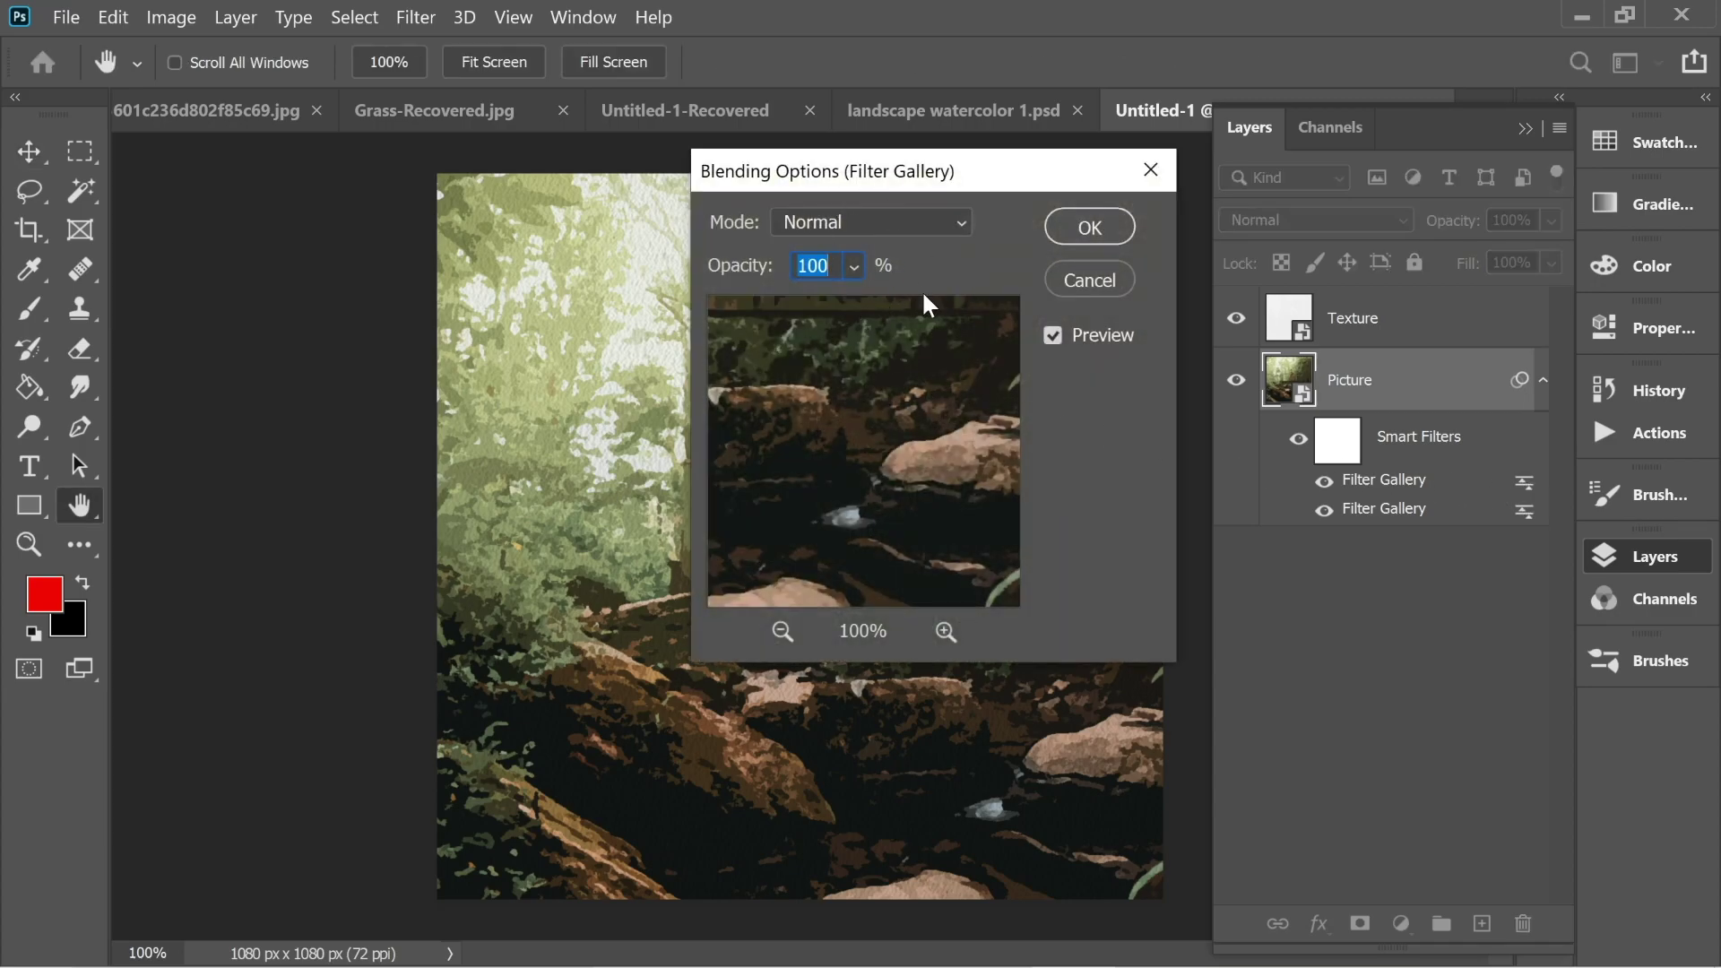
{"action": "left_click", "coordinate": [960, 220]}
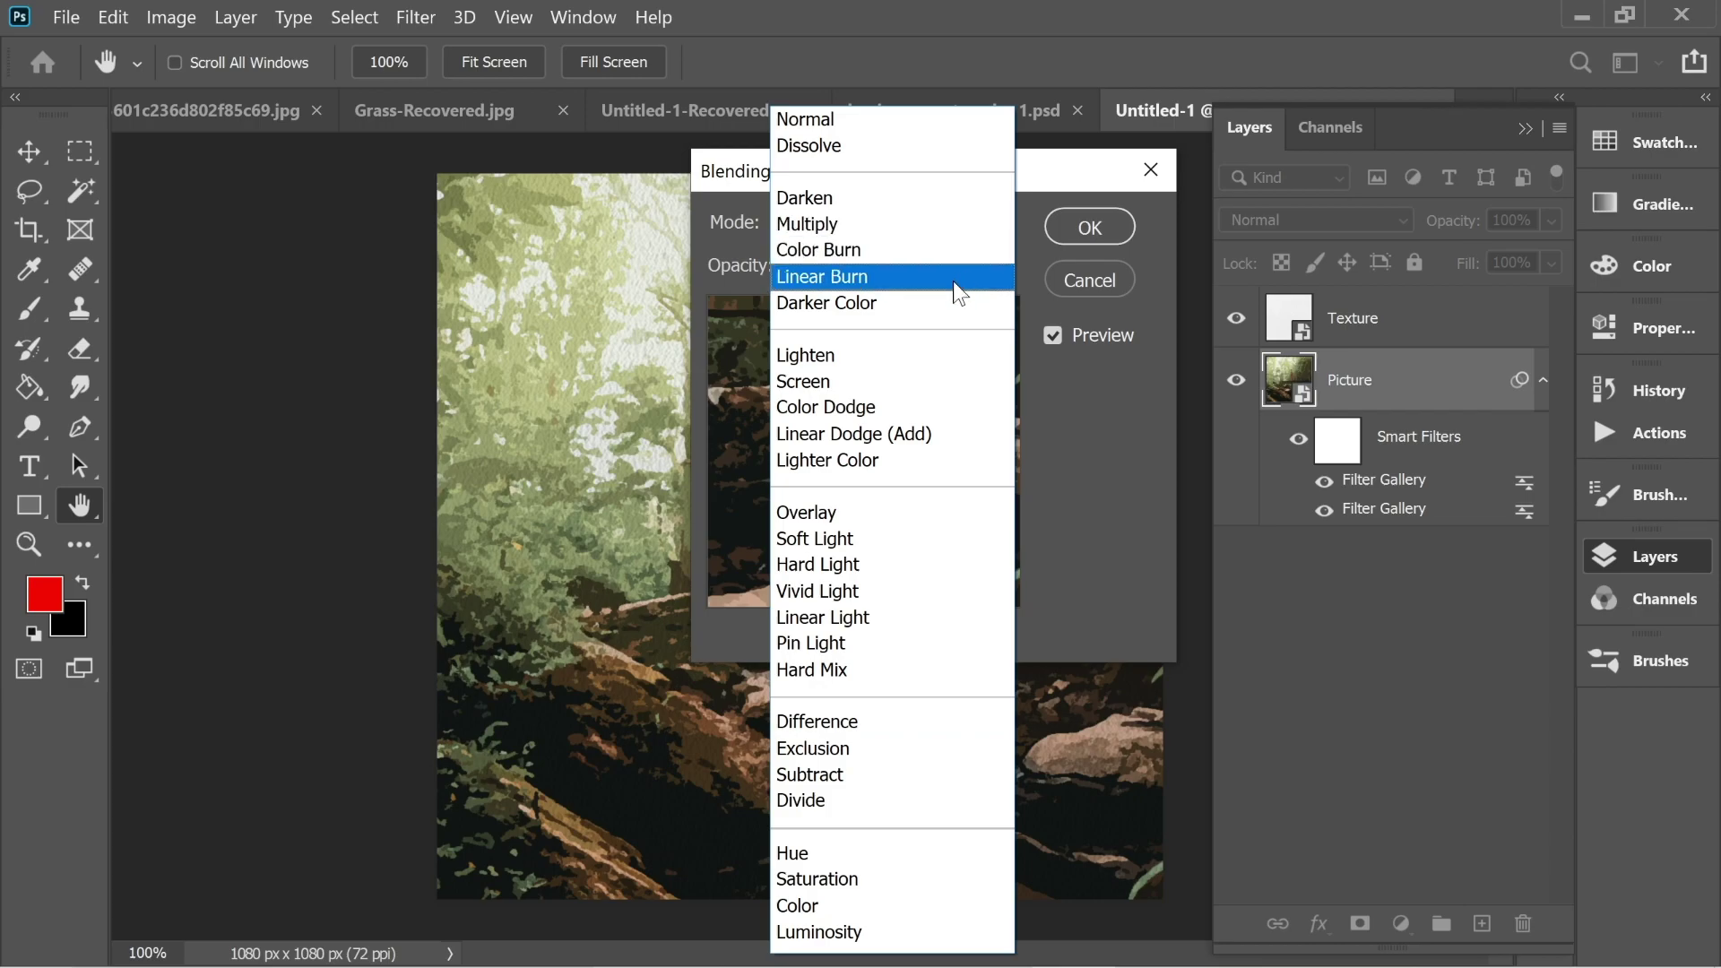
{"action": "left_click", "coordinate": [859, 641]}
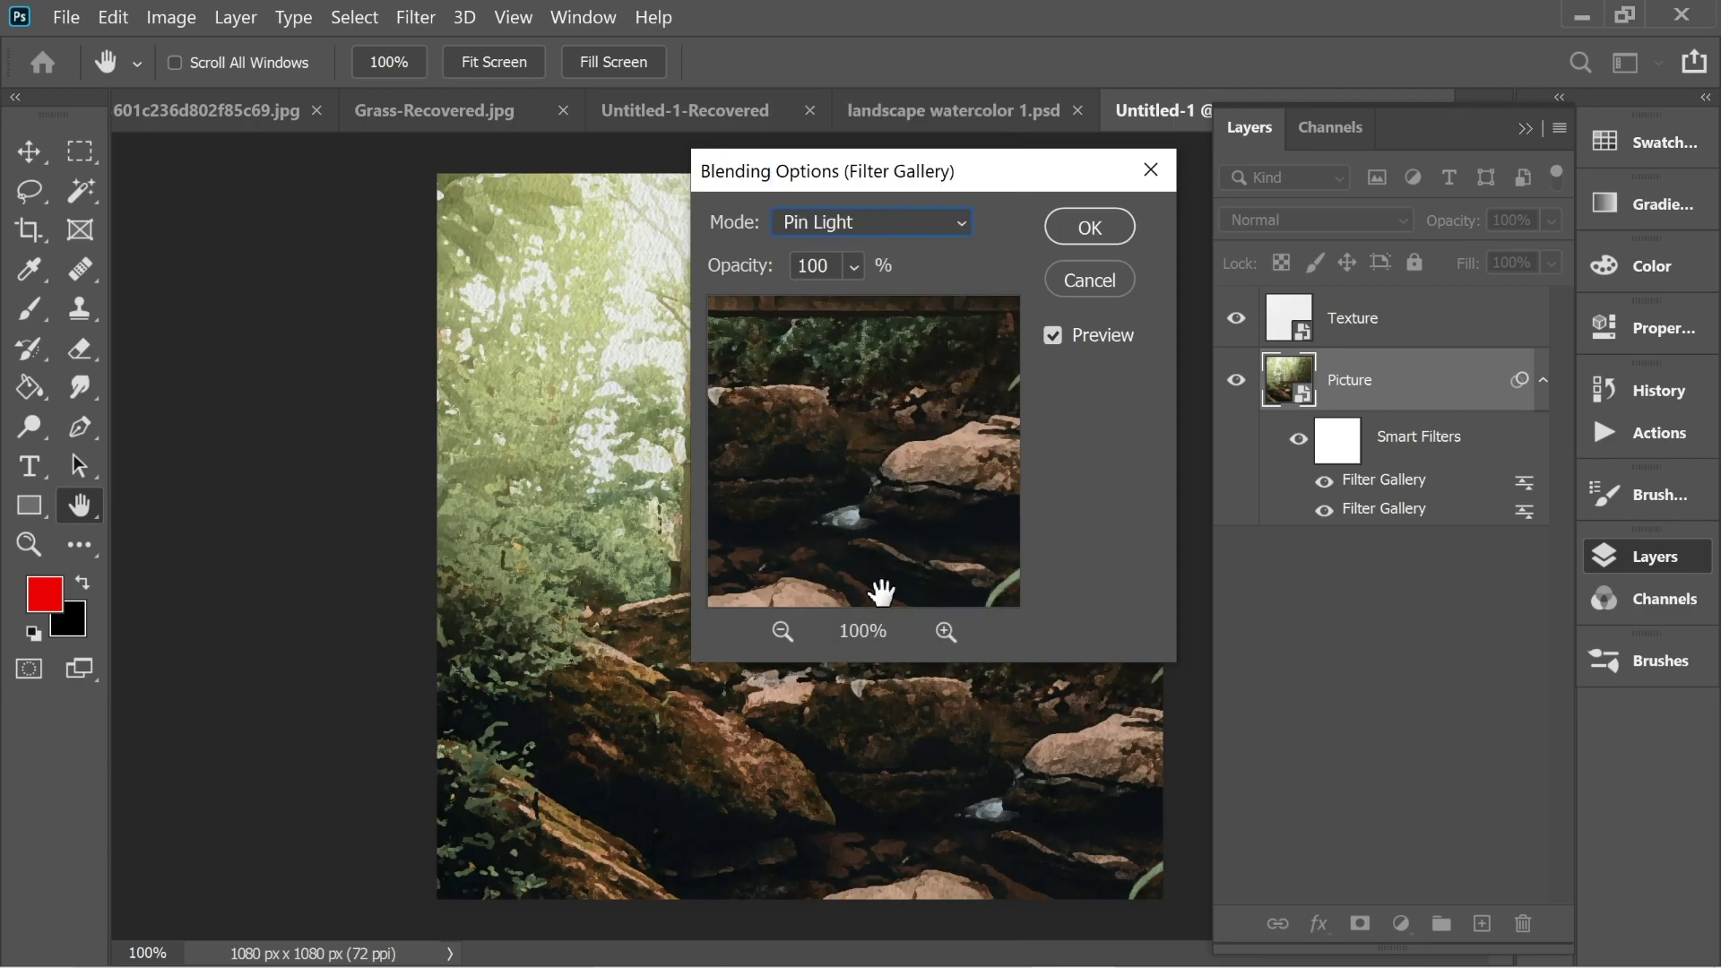
{"action": "left_click", "coordinate": [1084, 227]}
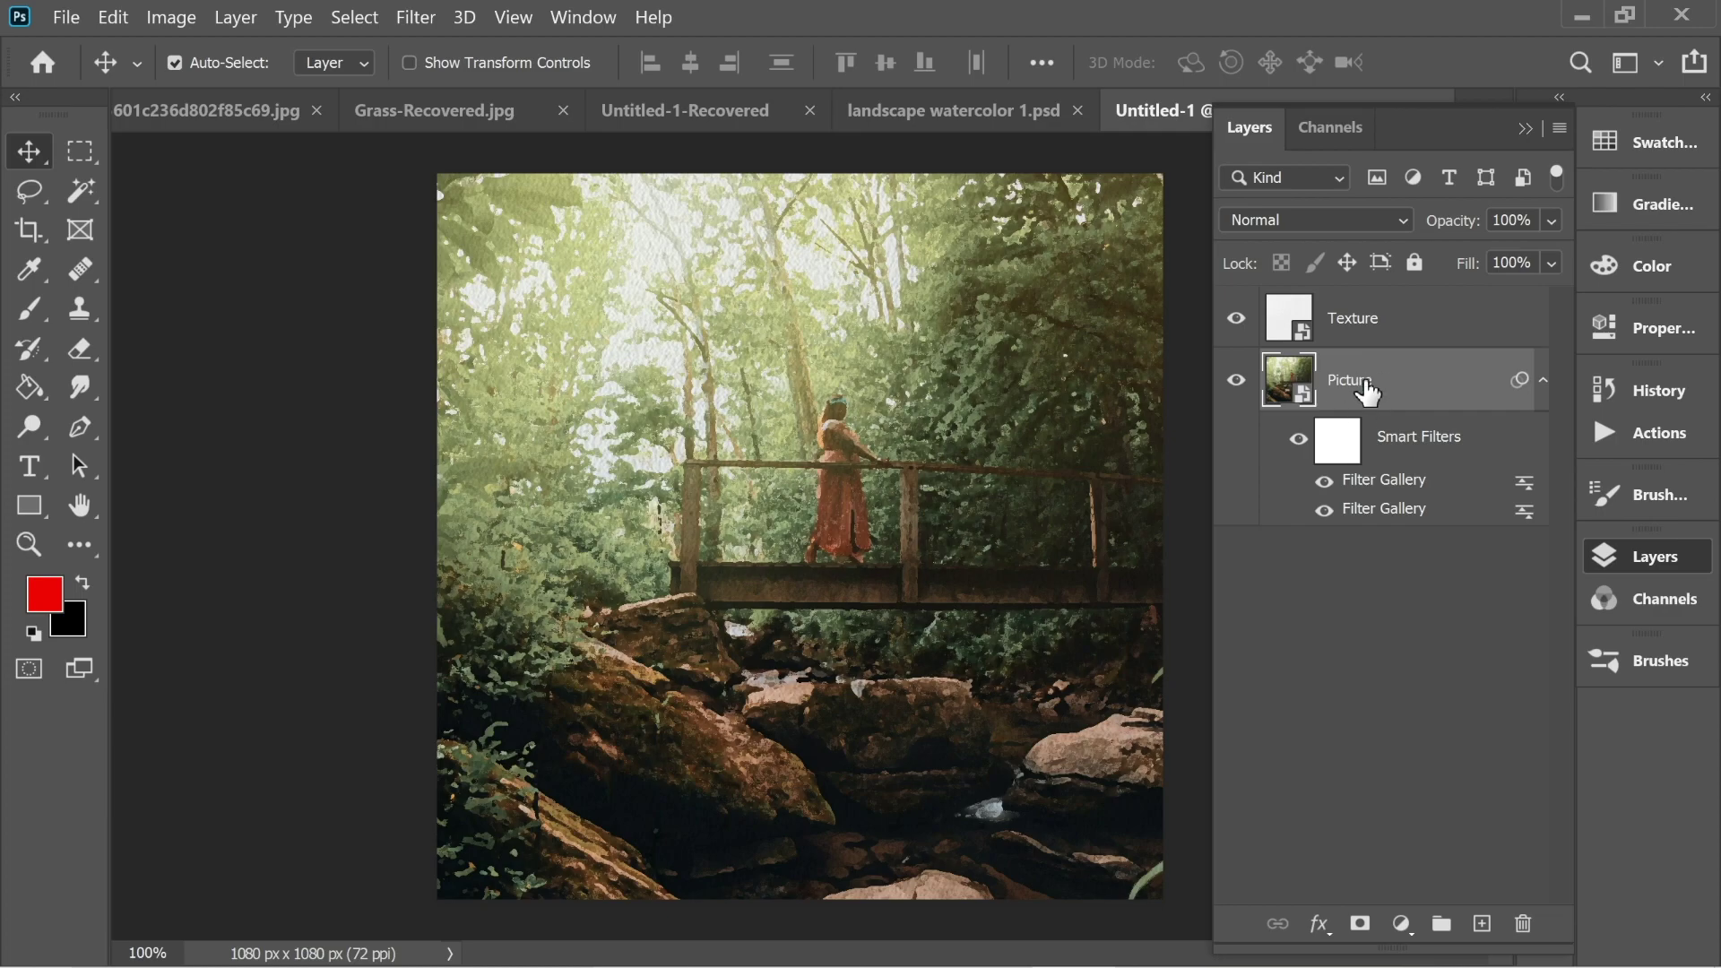
Apply Smart Blur to the Picture layer with radius 5.0, threshold 100.0, High quality and Normal mode
{"action": "left_click", "coordinate": [416, 18]}
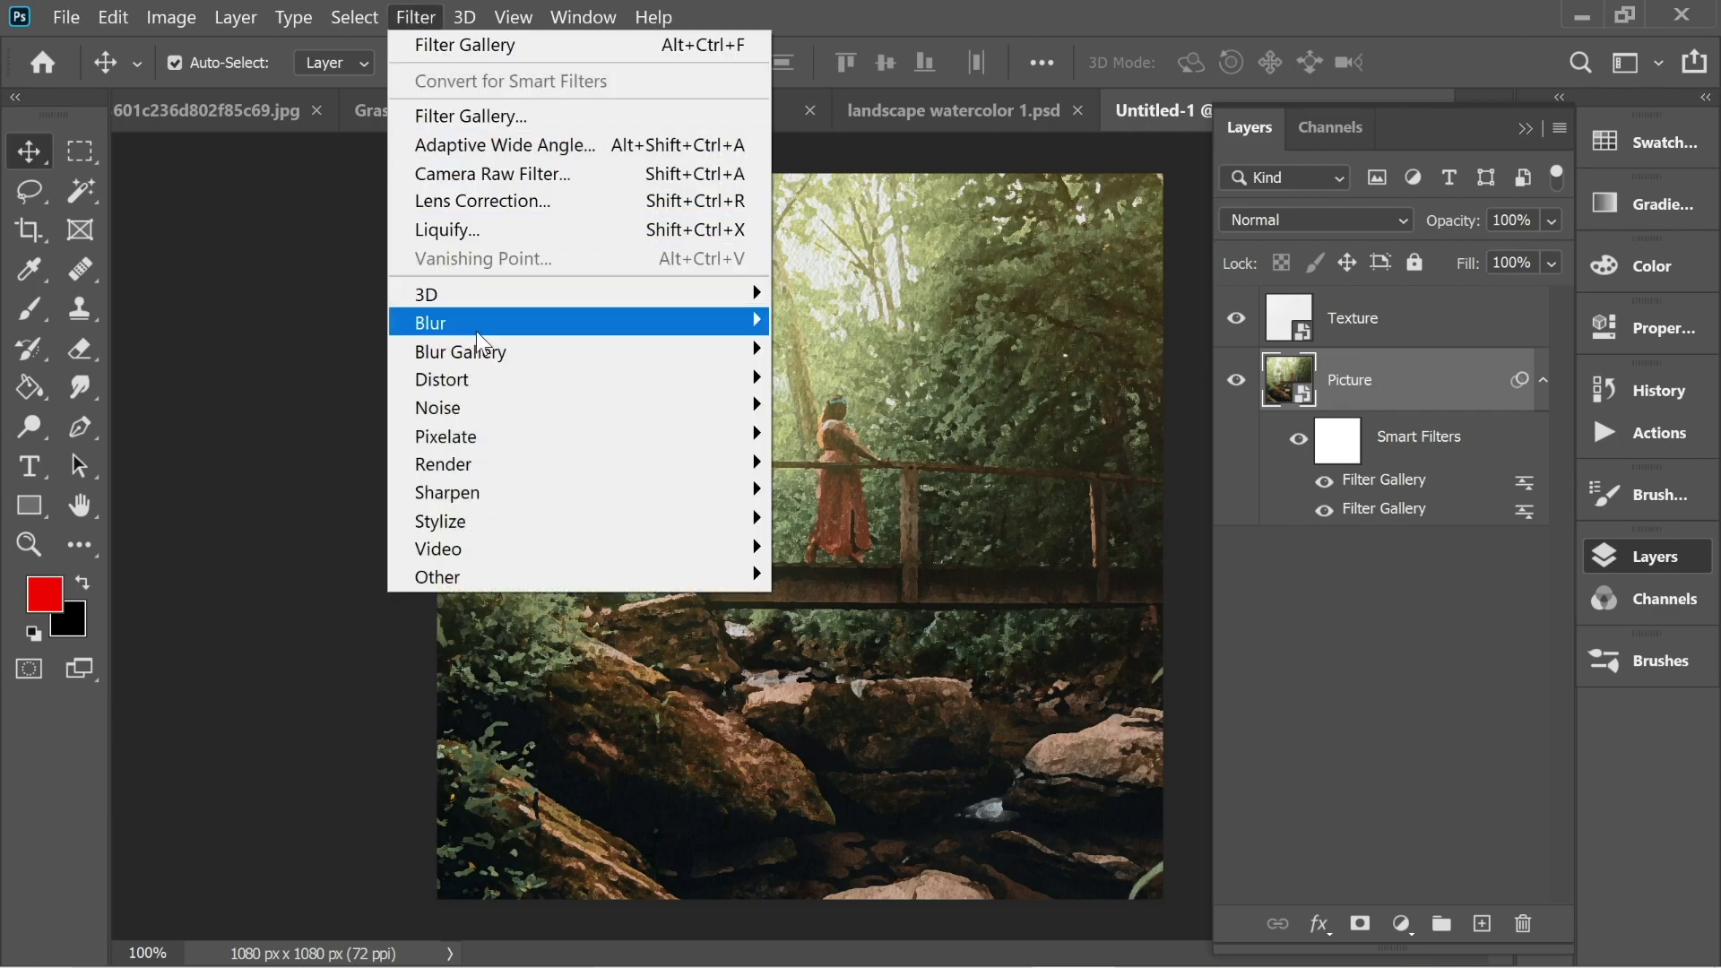
{"action": "mouse_move", "coordinate": [476, 324]}
{"action": "left_click", "coordinate": [883, 571]}
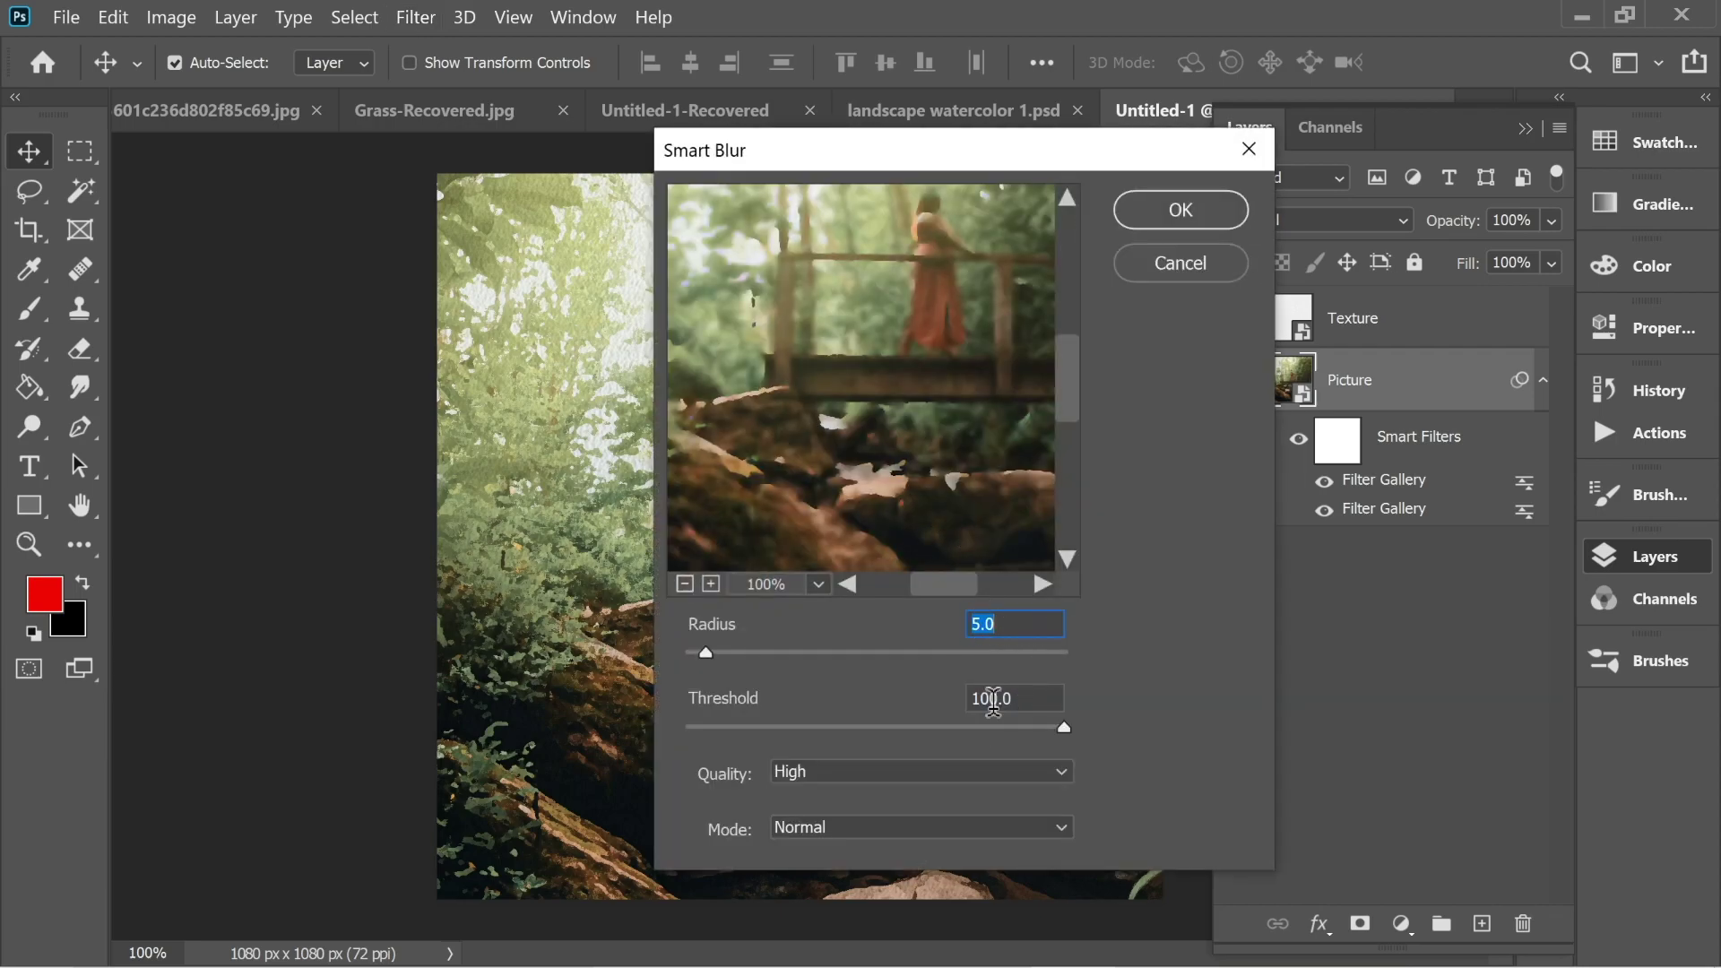
{"action": "left_click", "coordinate": [1180, 208]}
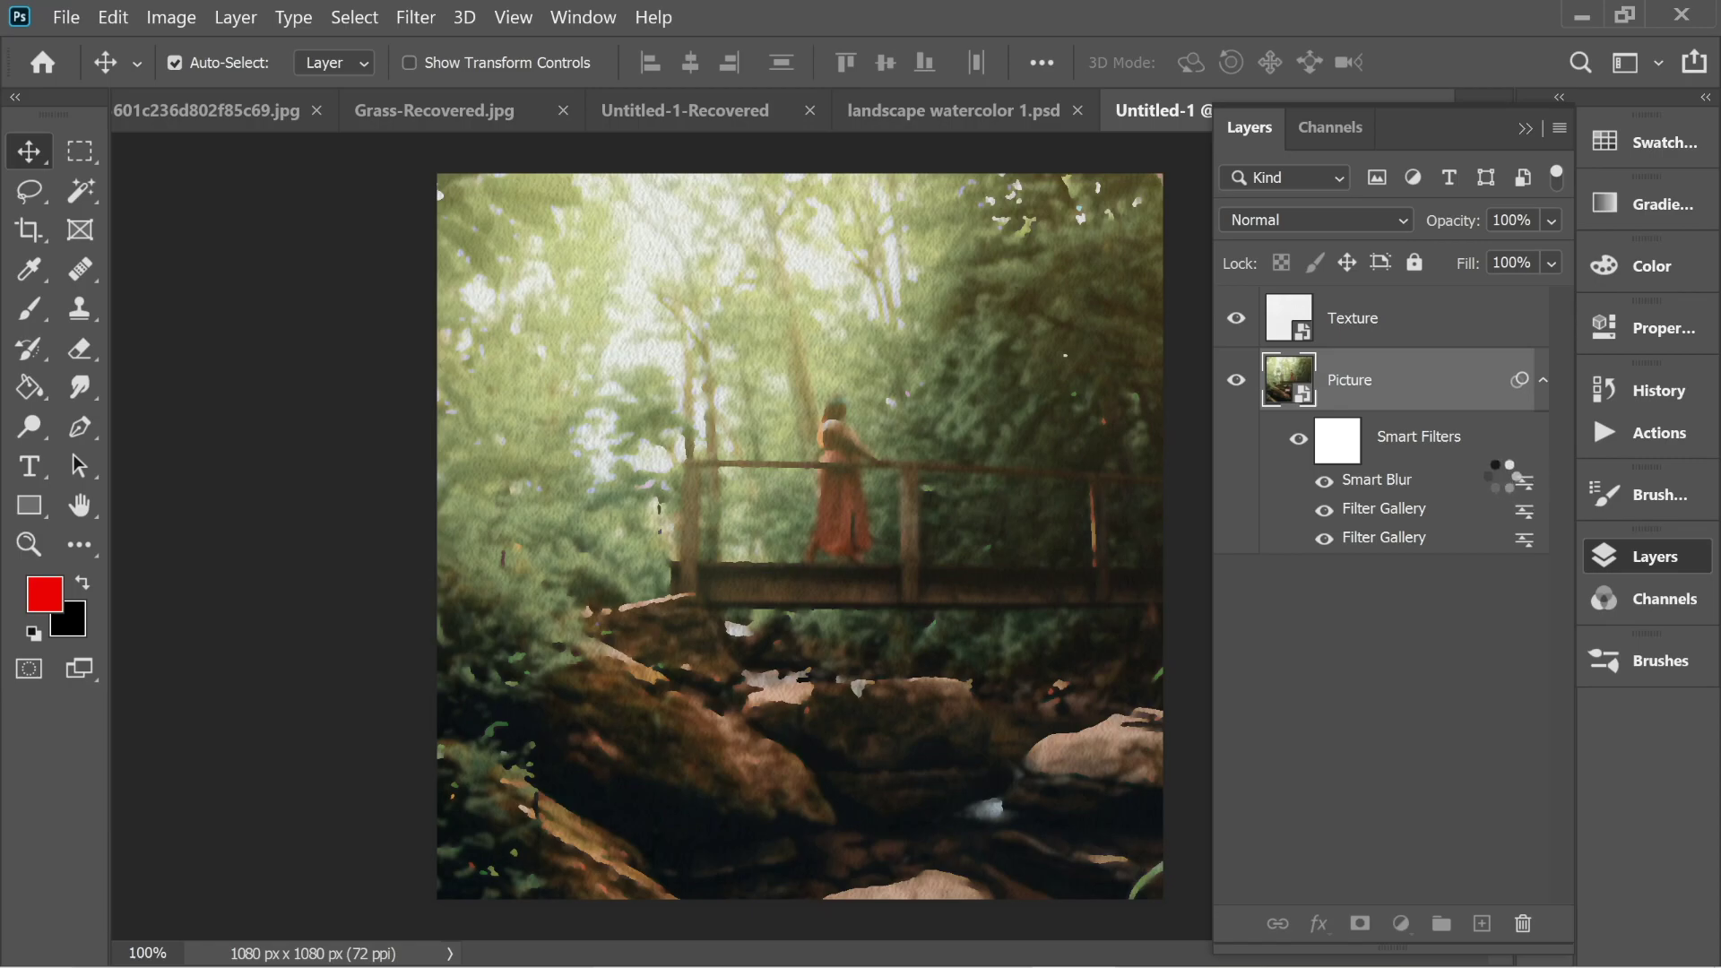
Set the blending mode of the Smart Blur smart filter to Screen
{"action": "double_click", "coordinate": [1520, 481]}
{"action": "type", "text": "5"}
{"action": "left_click", "coordinate": [932, 221]}
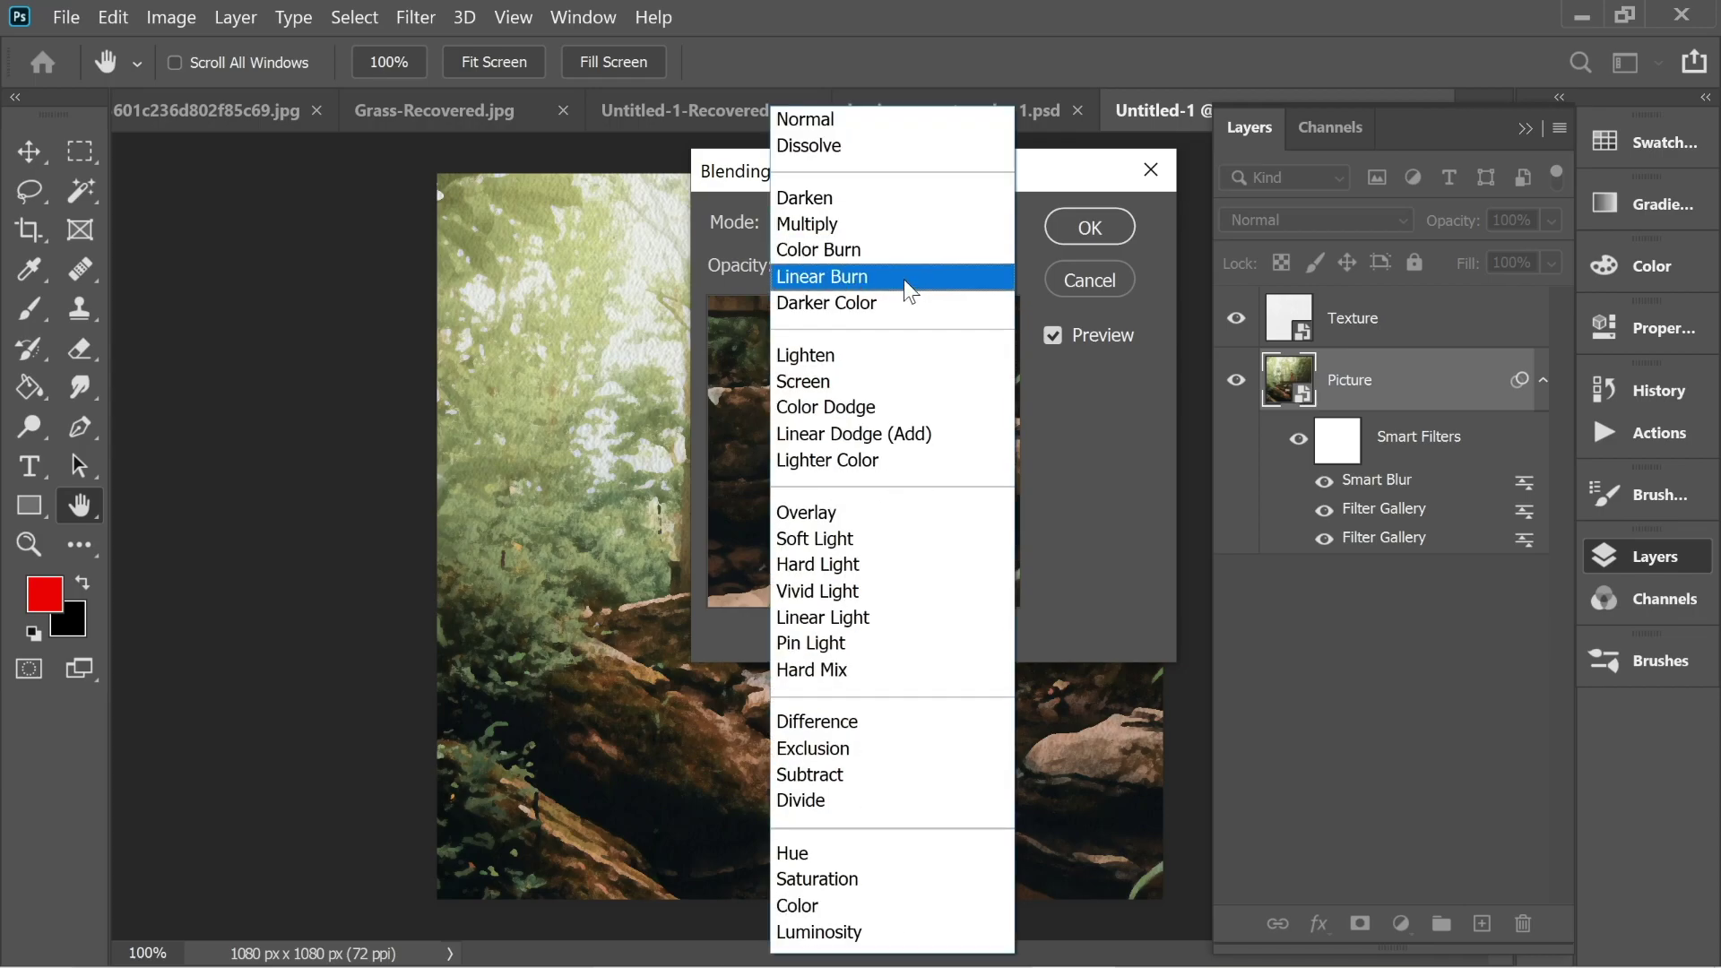
{"action": "left_click", "coordinate": [842, 374]}
{"action": "left_click", "coordinate": [1080, 227]}
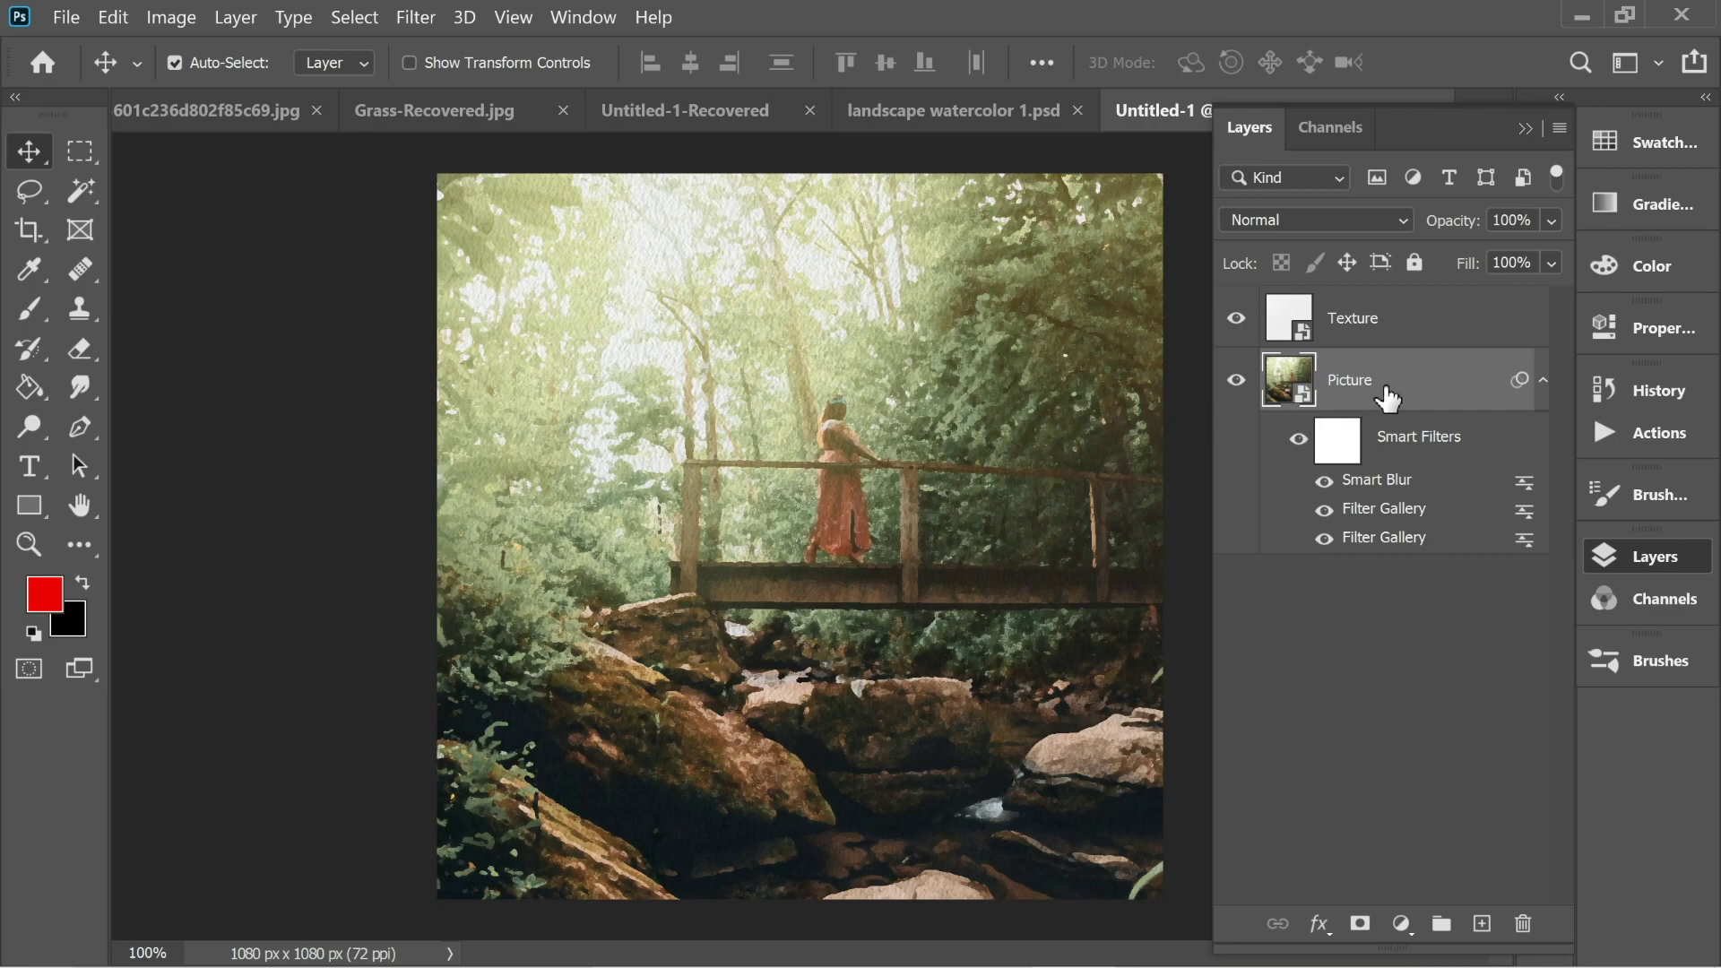
Apply the Find Edges stylize filter to the Picture layer
{"action": "left_click", "coordinate": [415, 17]}
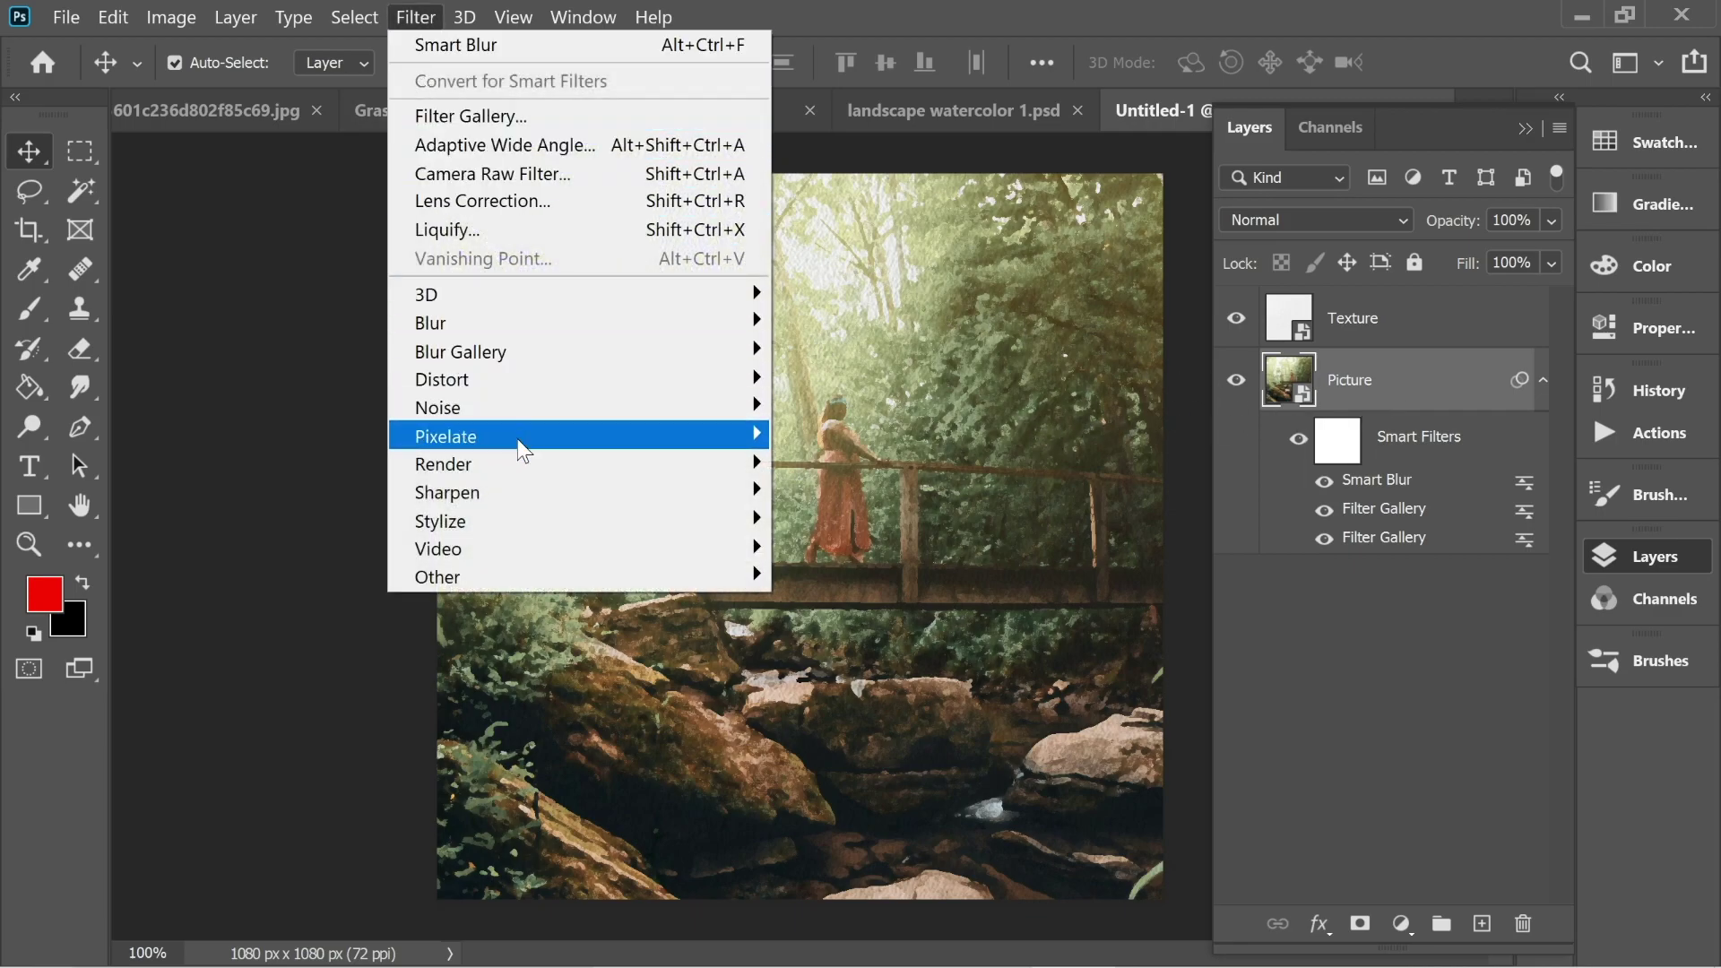
{"action": "mouse_move", "coordinate": [535, 513]}
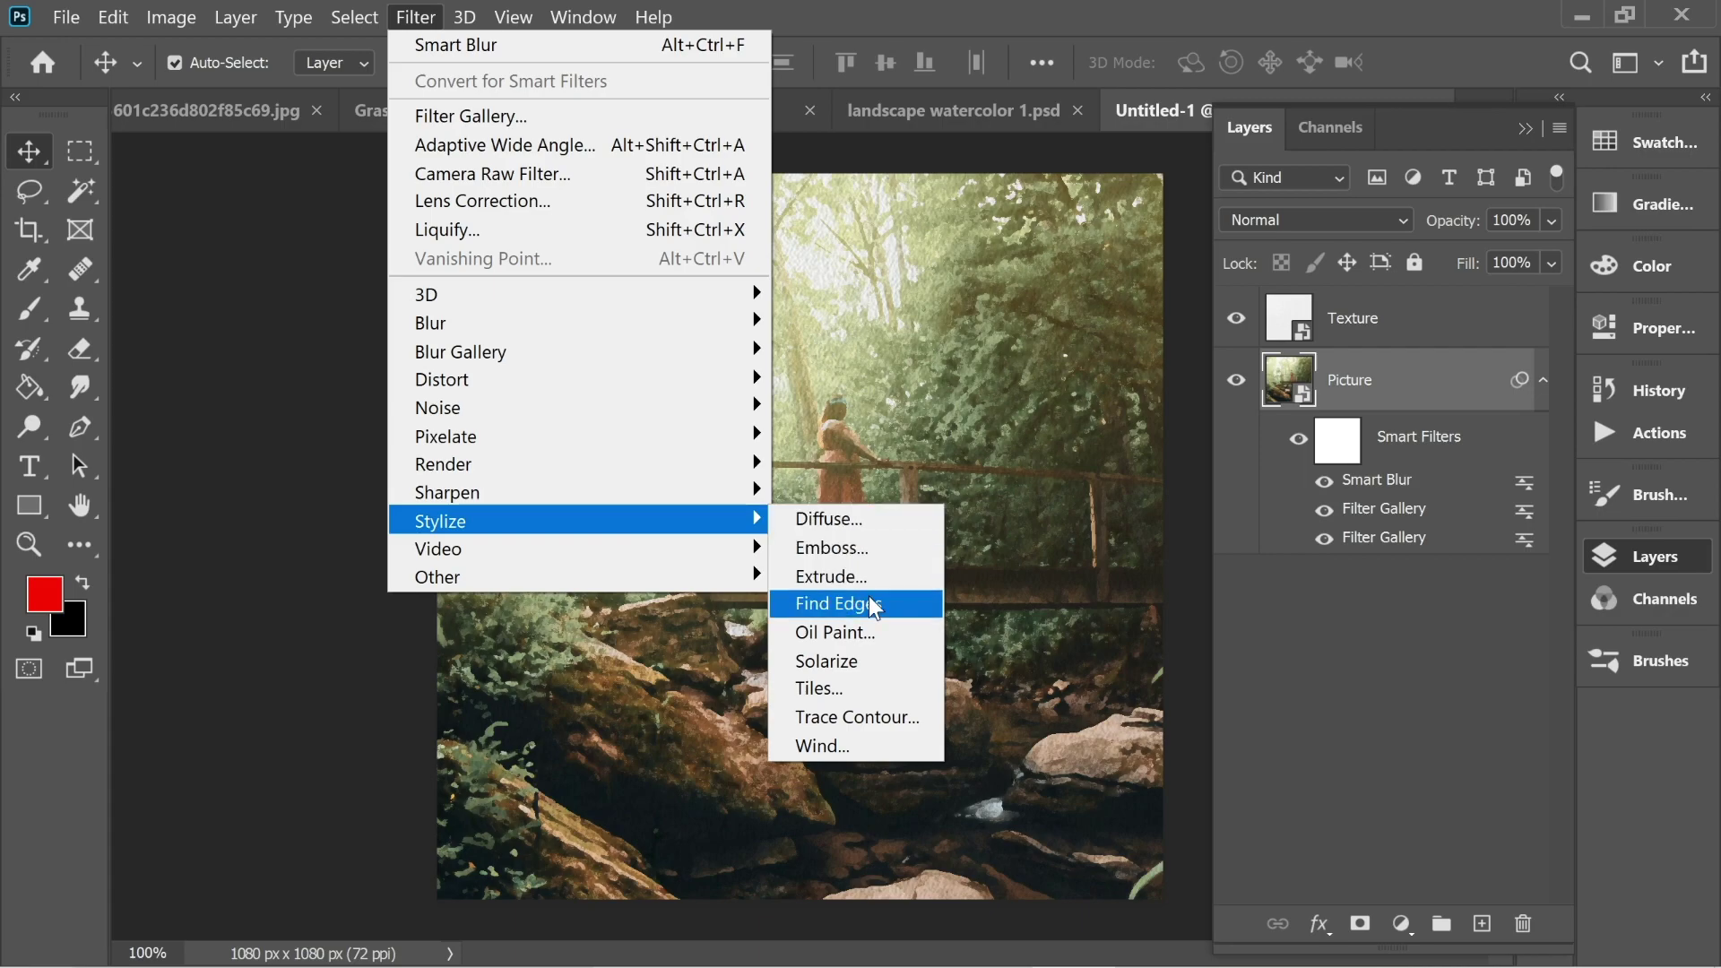
{"action": "left_click", "coordinate": [874, 608]}
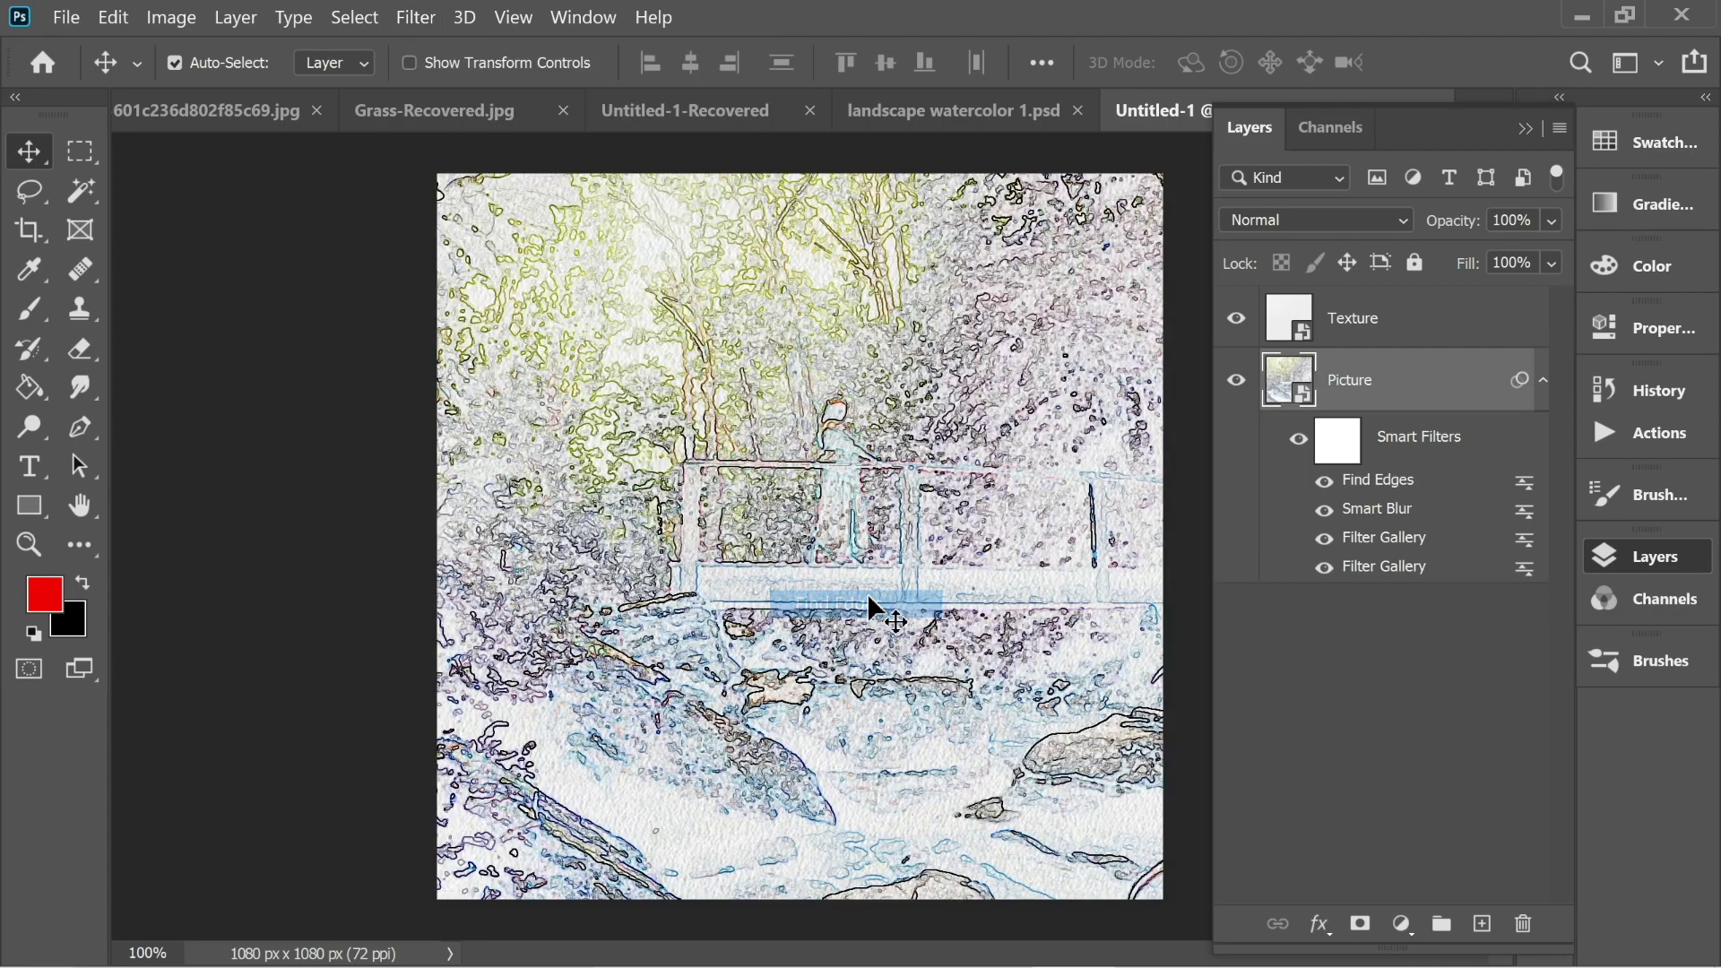
Set the blending mode of the Find Edges smart filter to Multiply
{"action": "double_click", "coordinate": [1524, 482]}
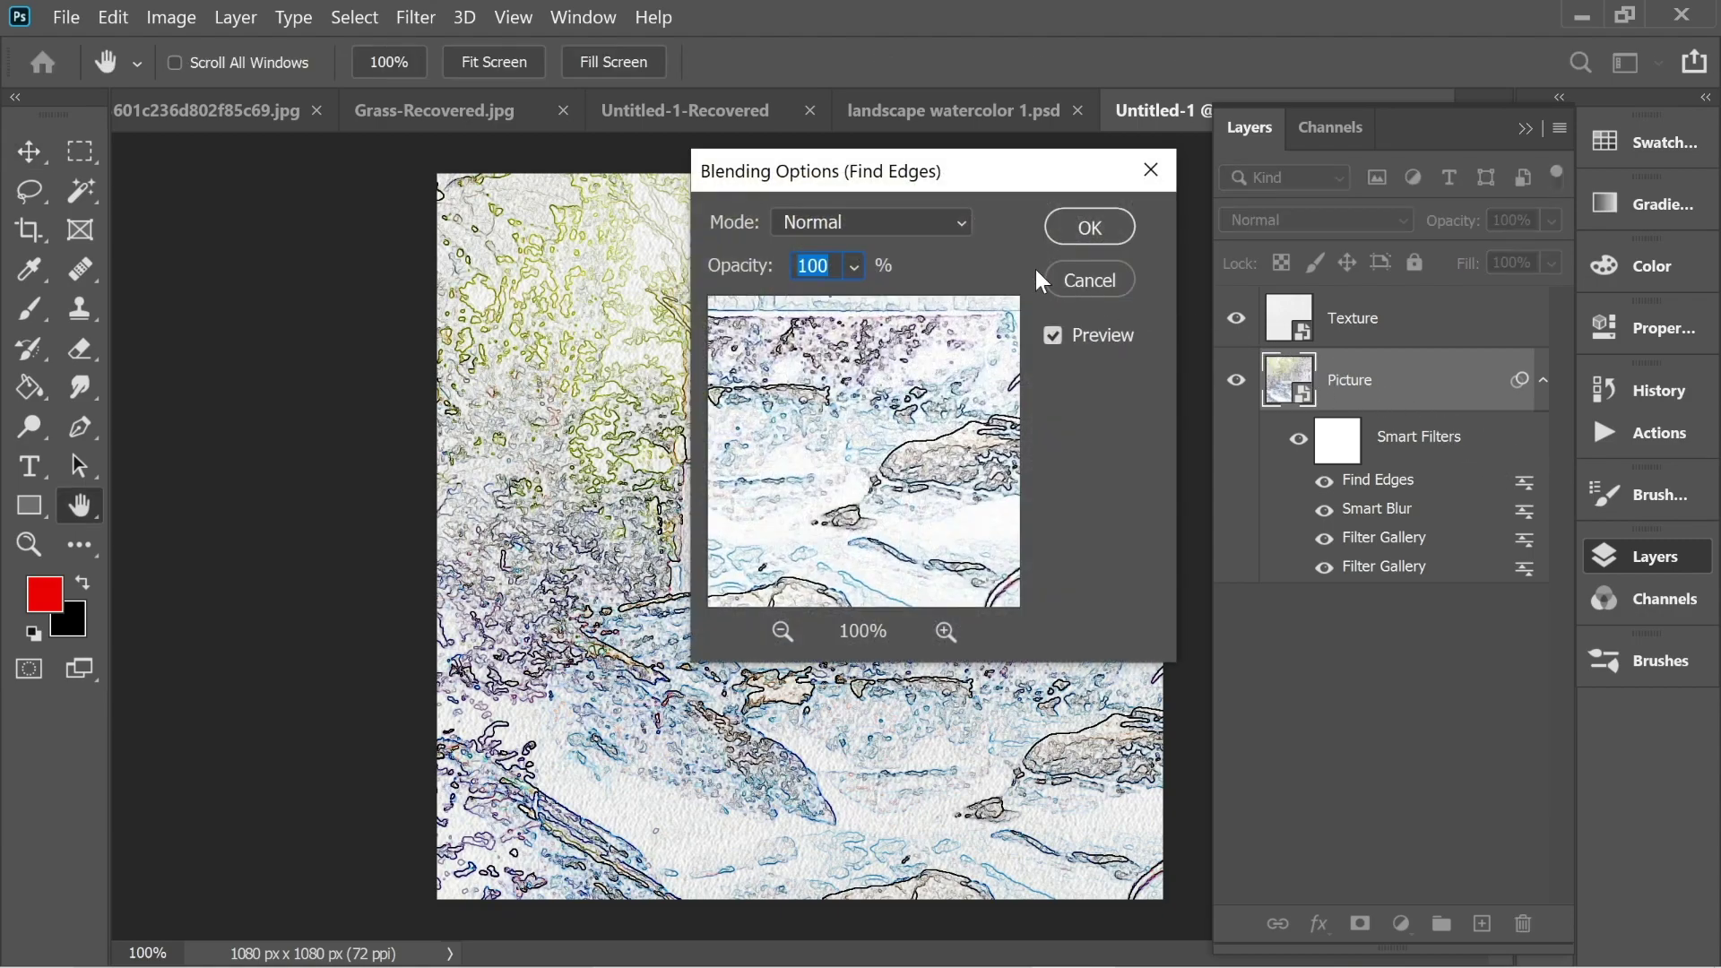
{"action": "left_click", "coordinate": [946, 217]}
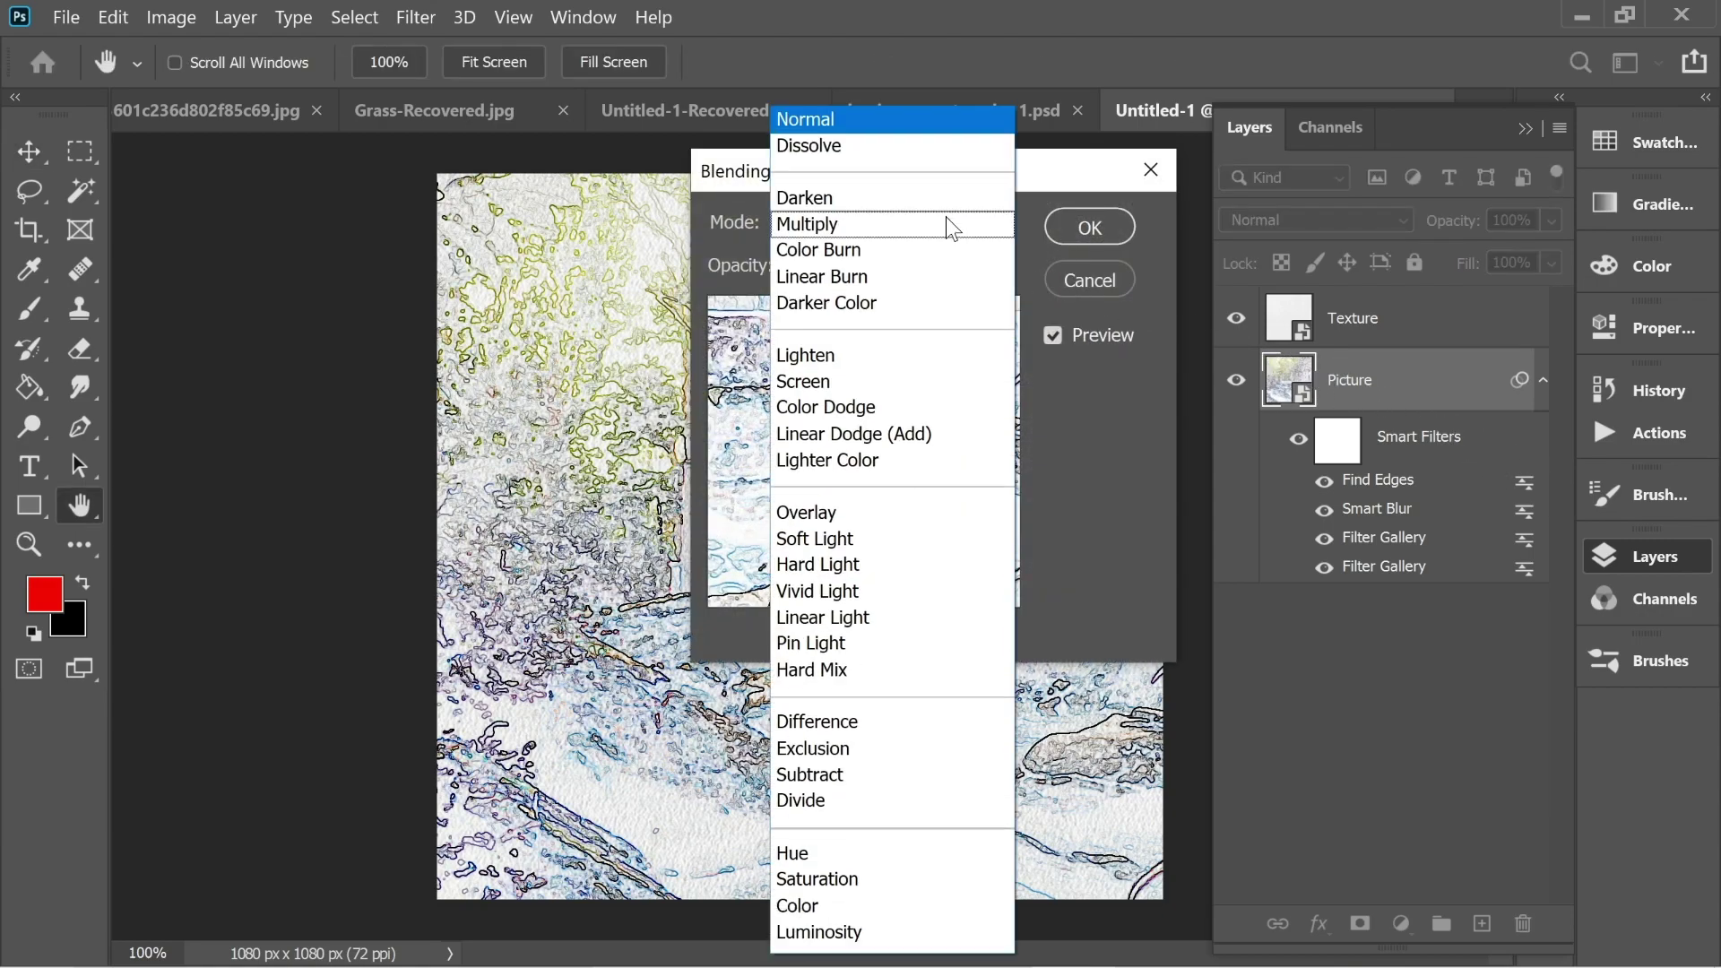
{"action": "left_click", "coordinate": [825, 222]}
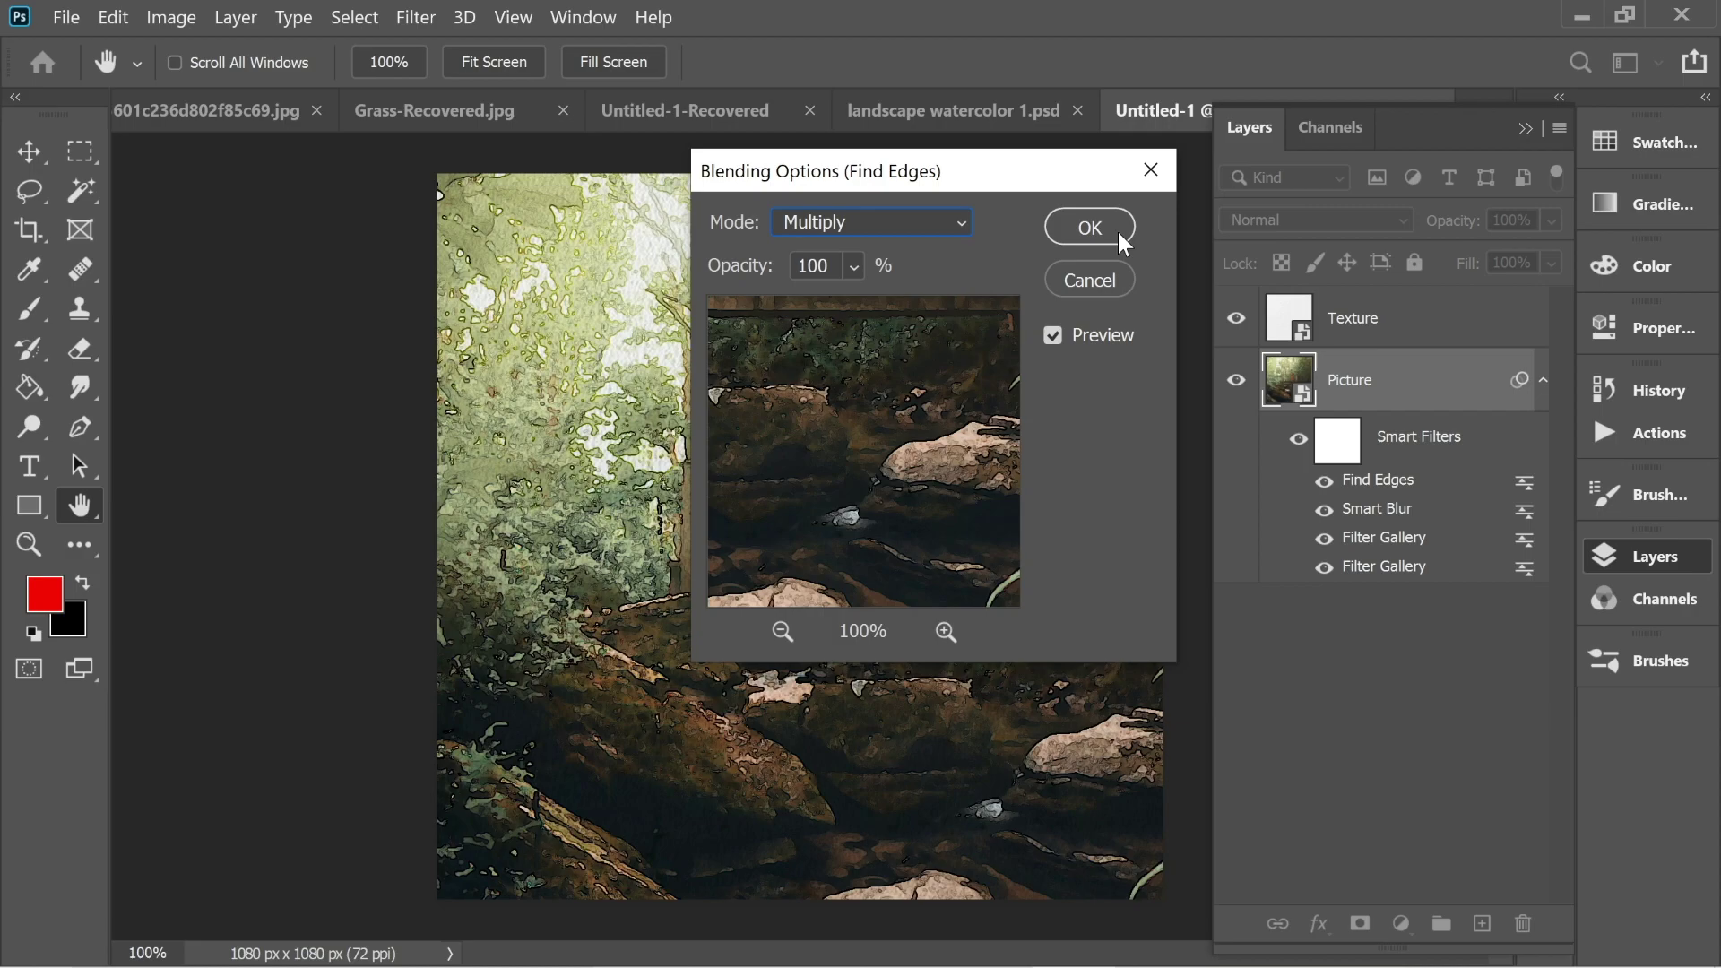
{"action": "left_click", "coordinate": [1089, 228]}
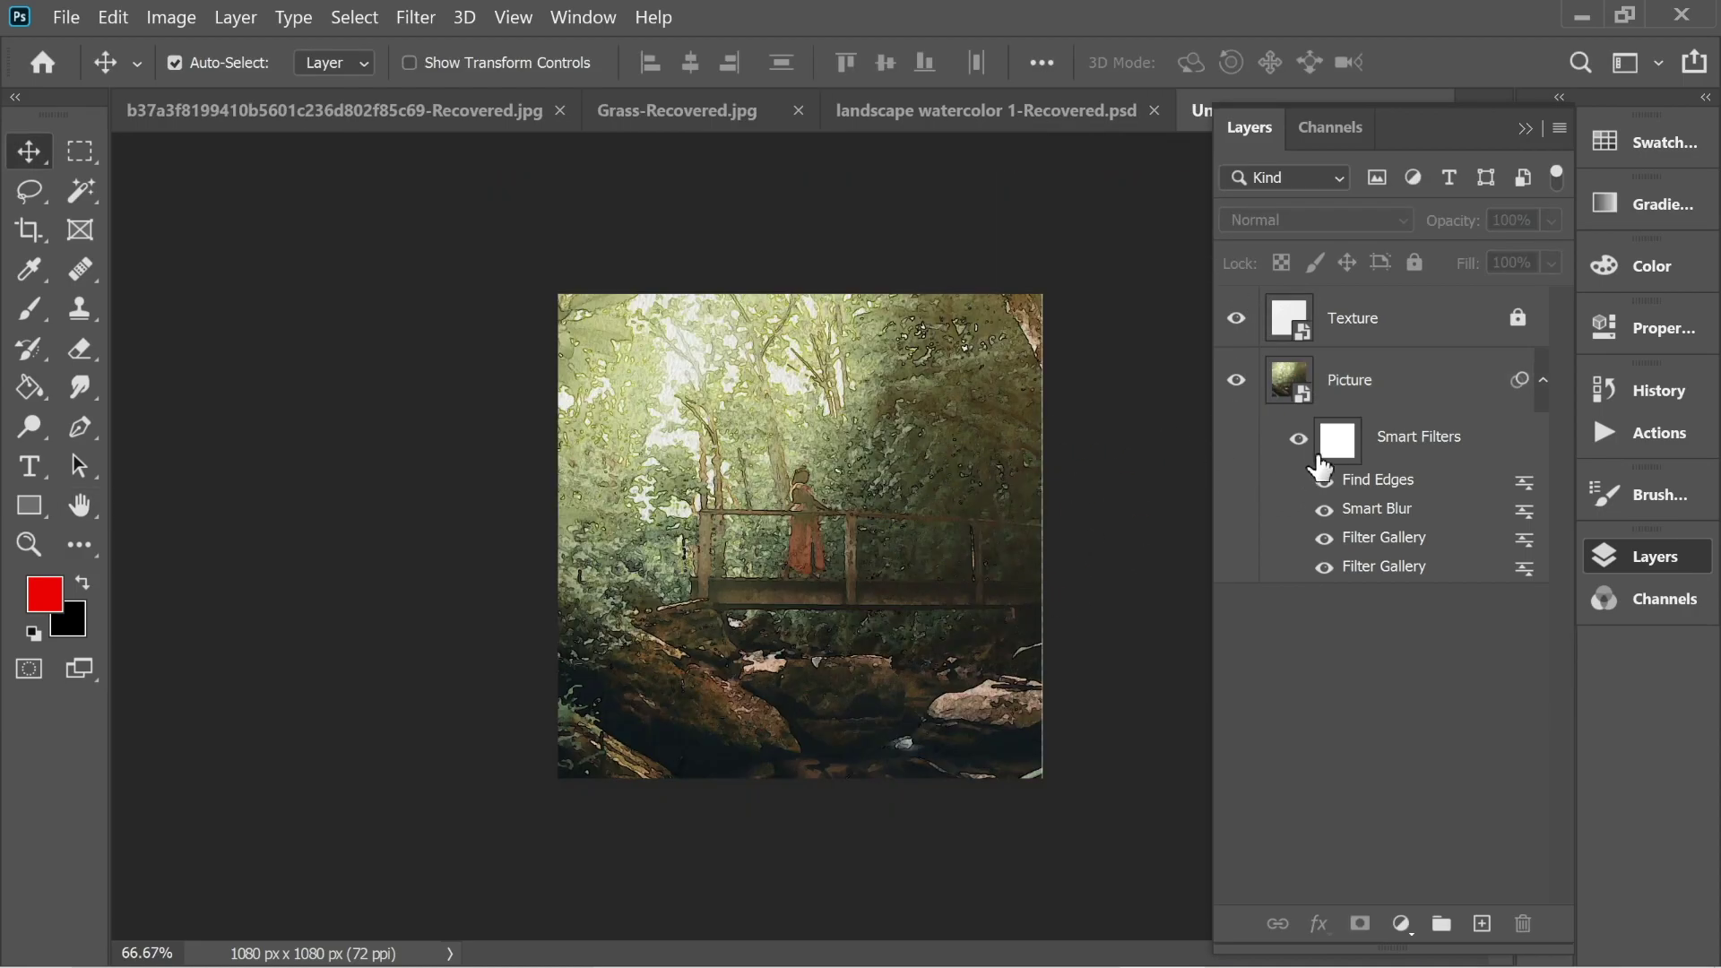
Add a black layer mask to the Picture layer and activate the Brush tool with white as the foreground colour
{"action": "left_click", "coordinate": [1359, 383]}
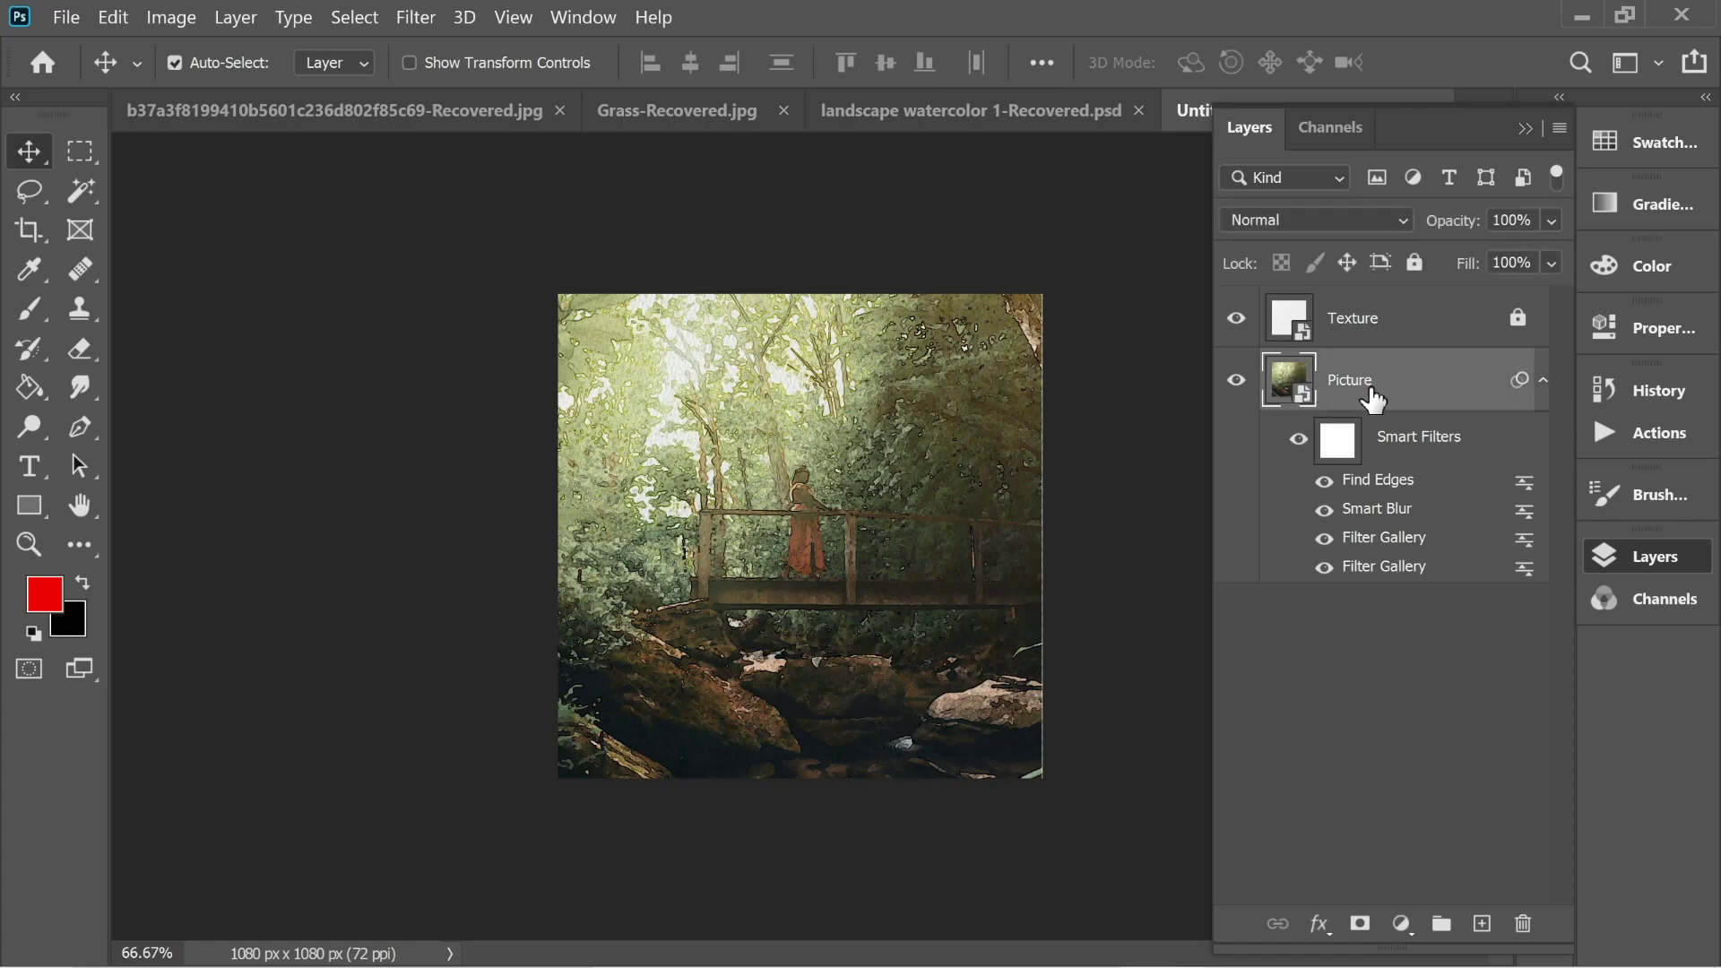
{"action": "left_click", "coordinate": [1361, 927], "text": "alt"}
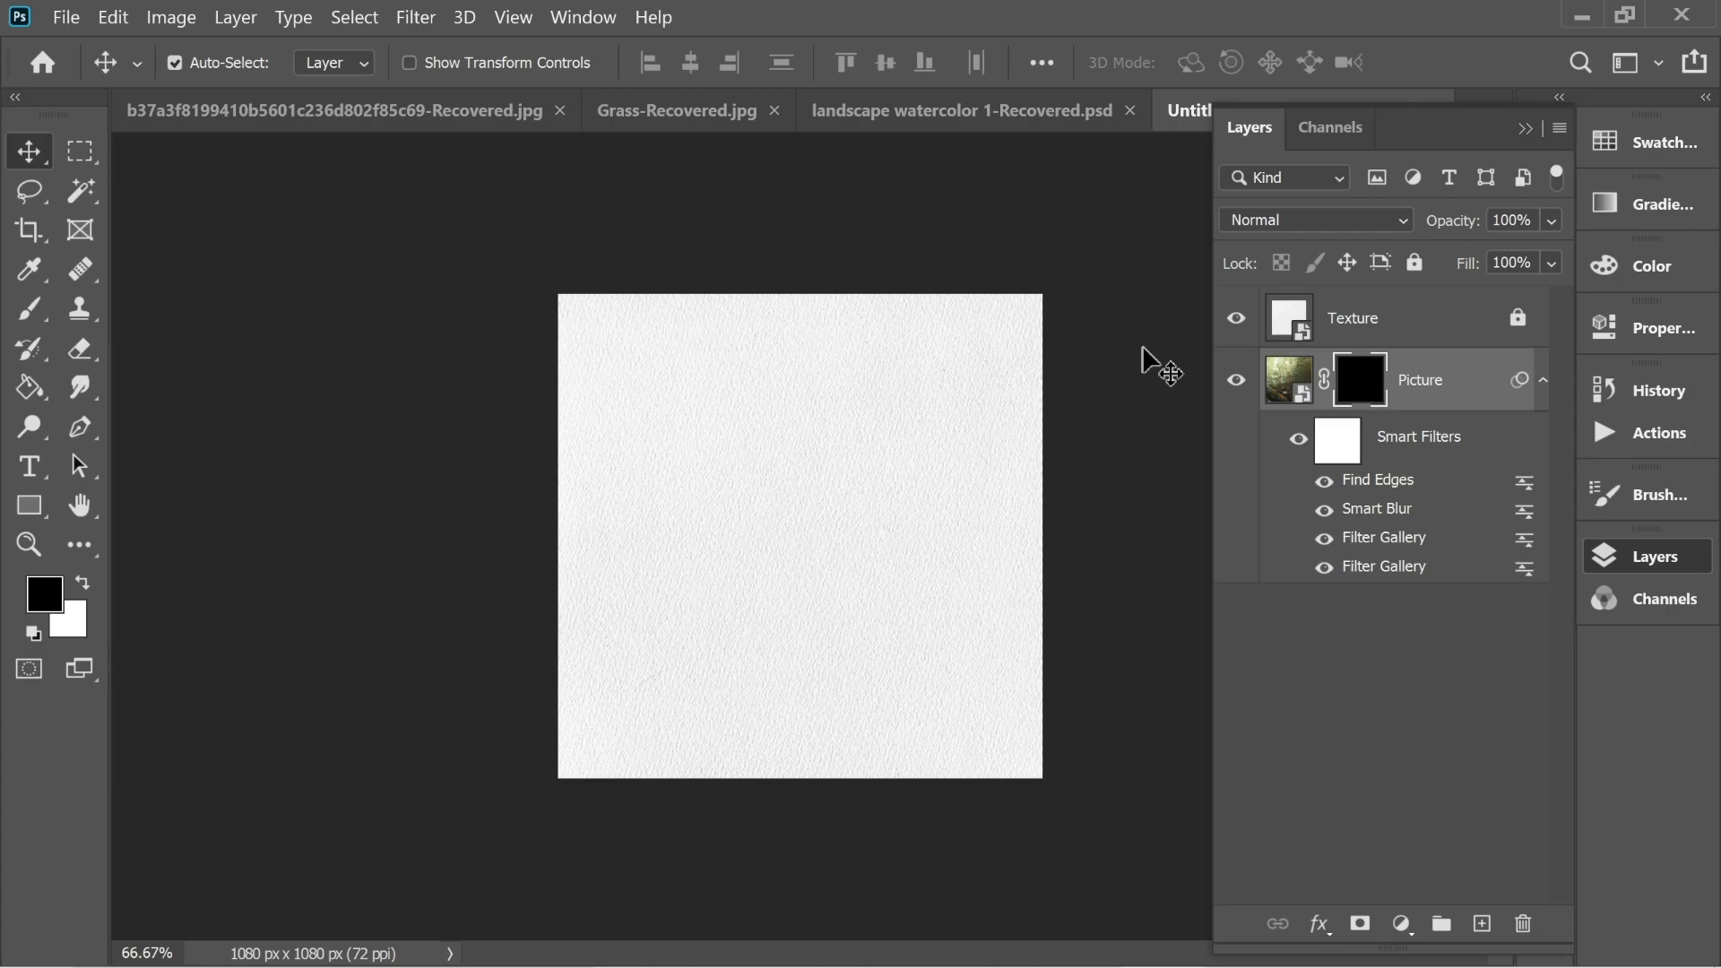
{"action": "left_click", "coordinate": [30, 310]}
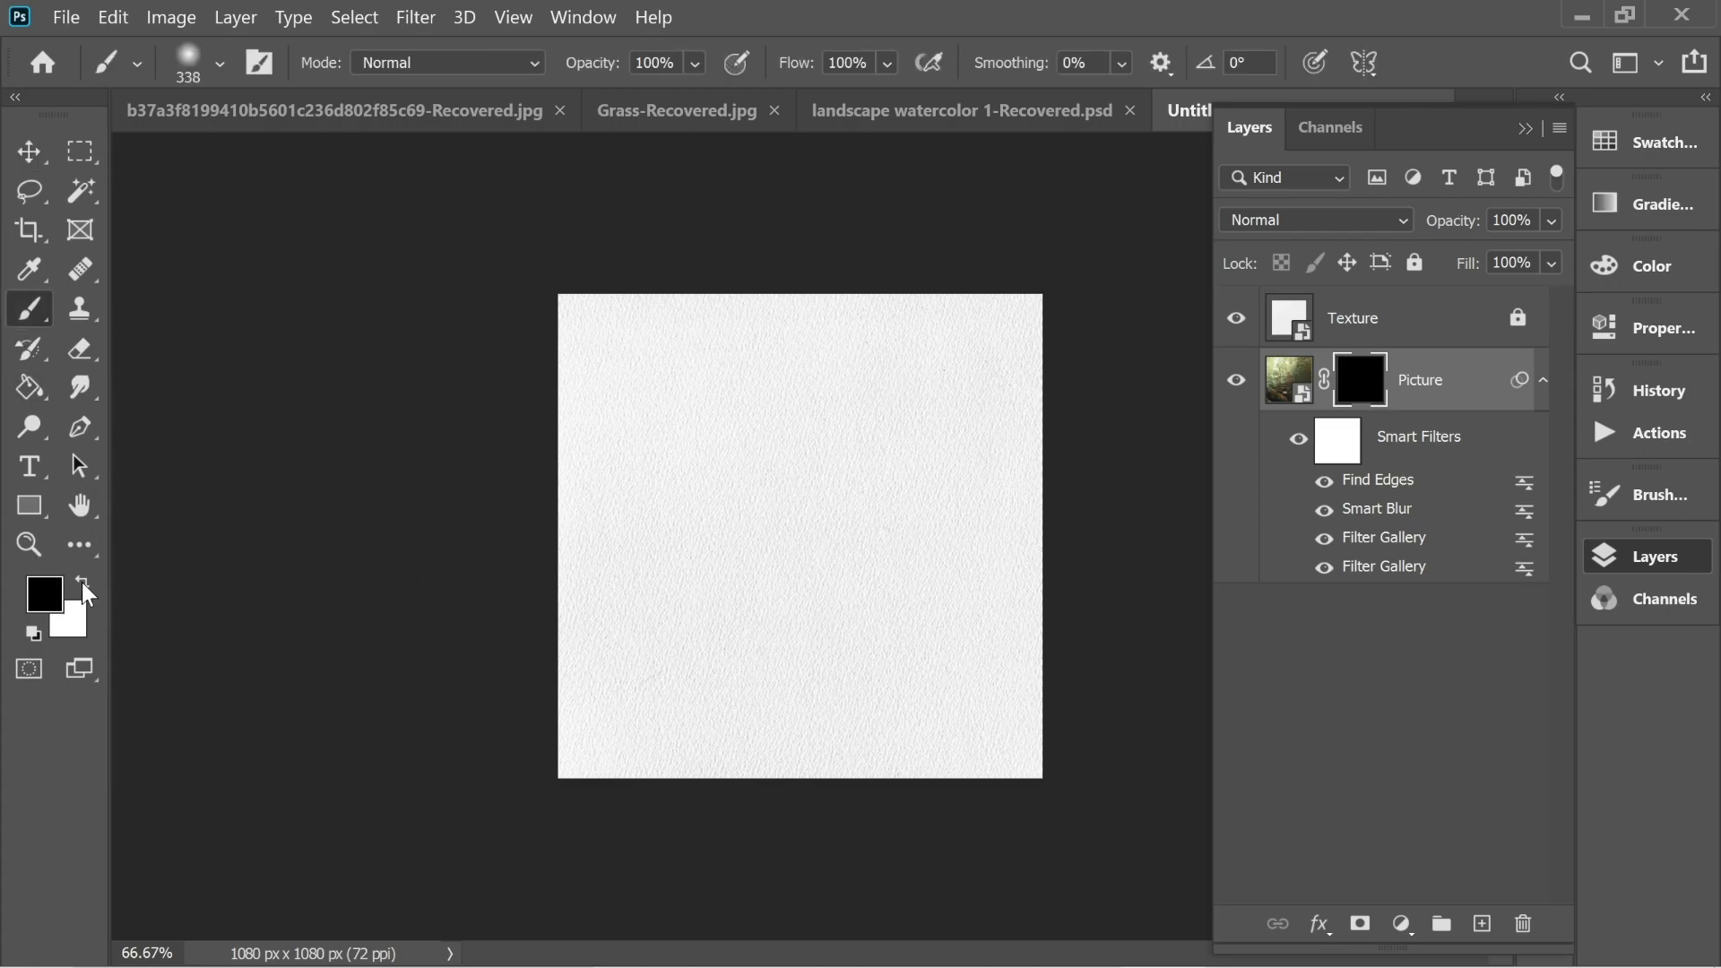
{"action": "key", "text": "x"}
Try revealing the woman and bridge on the mask with the soft round brush, and undo the stroke
{"action": "mouse_move", "coordinate": [761, 445]}
{"action": "left_mouse_down"}
{"action": "mouse_move", "coordinate": [830, 516]}
{"action": "mouse_move", "coordinate": [829, 479]}
{"action": "mouse_move", "coordinate": [749, 477]}
{"action": "mouse_move", "coordinate": [789, 583]}
{"action": "left_mouse_up"}
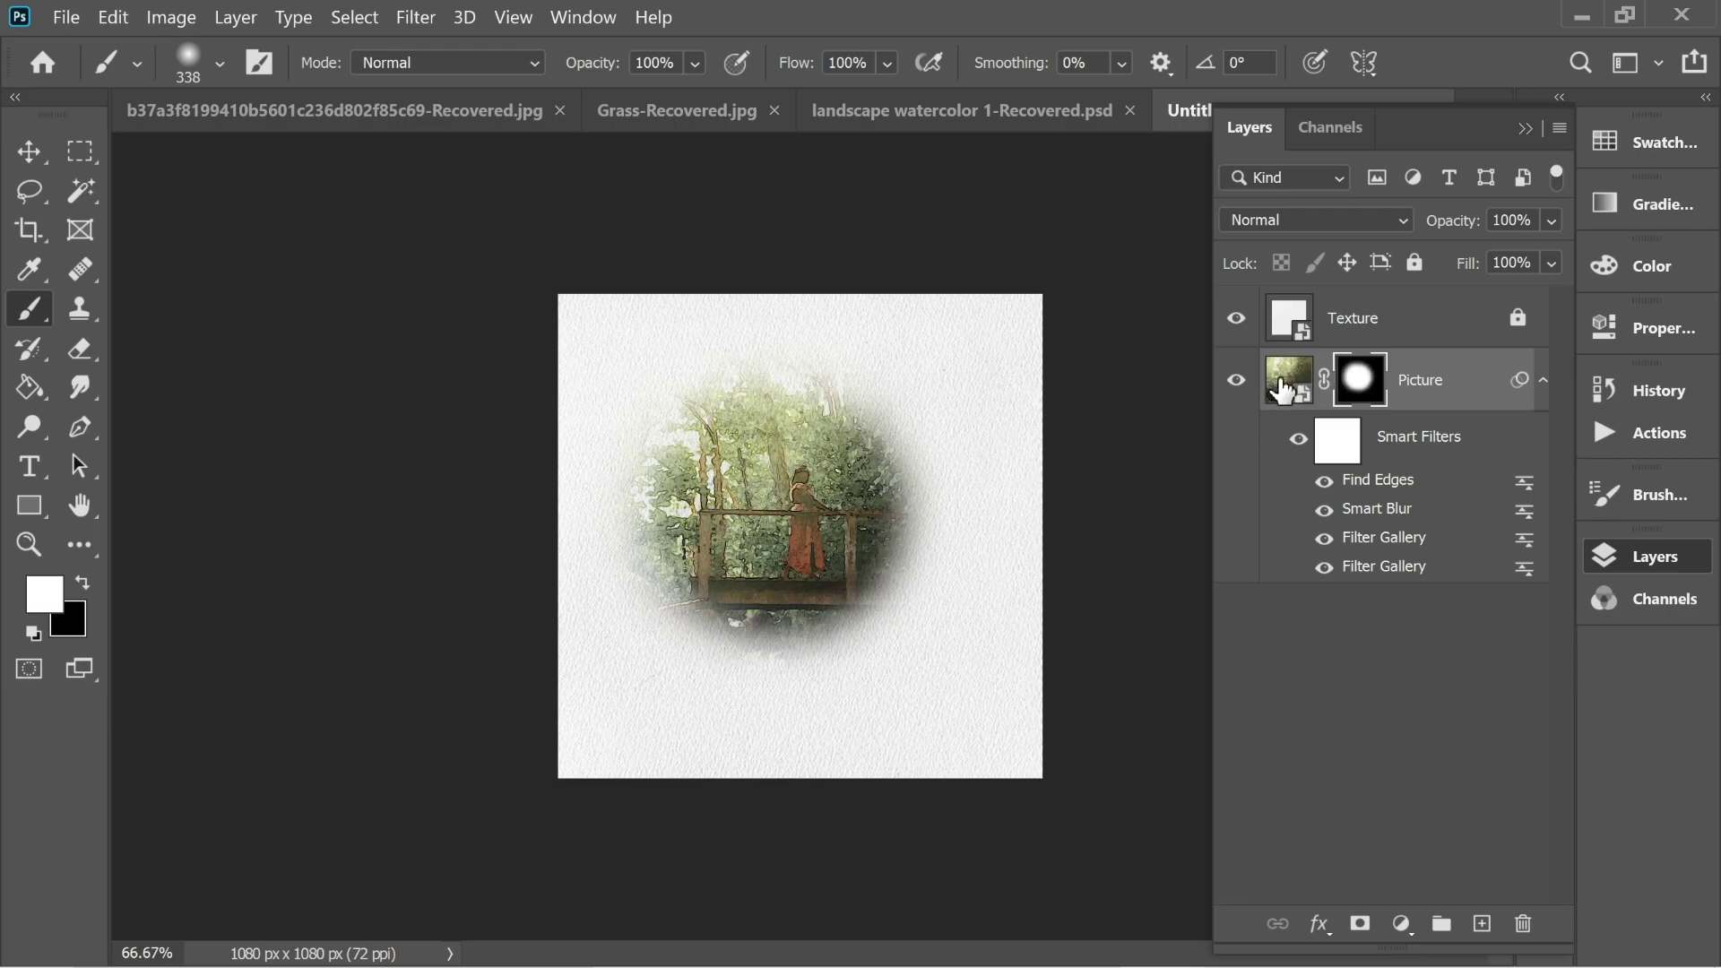
{"action": "key", "text": "ctrl+z"}
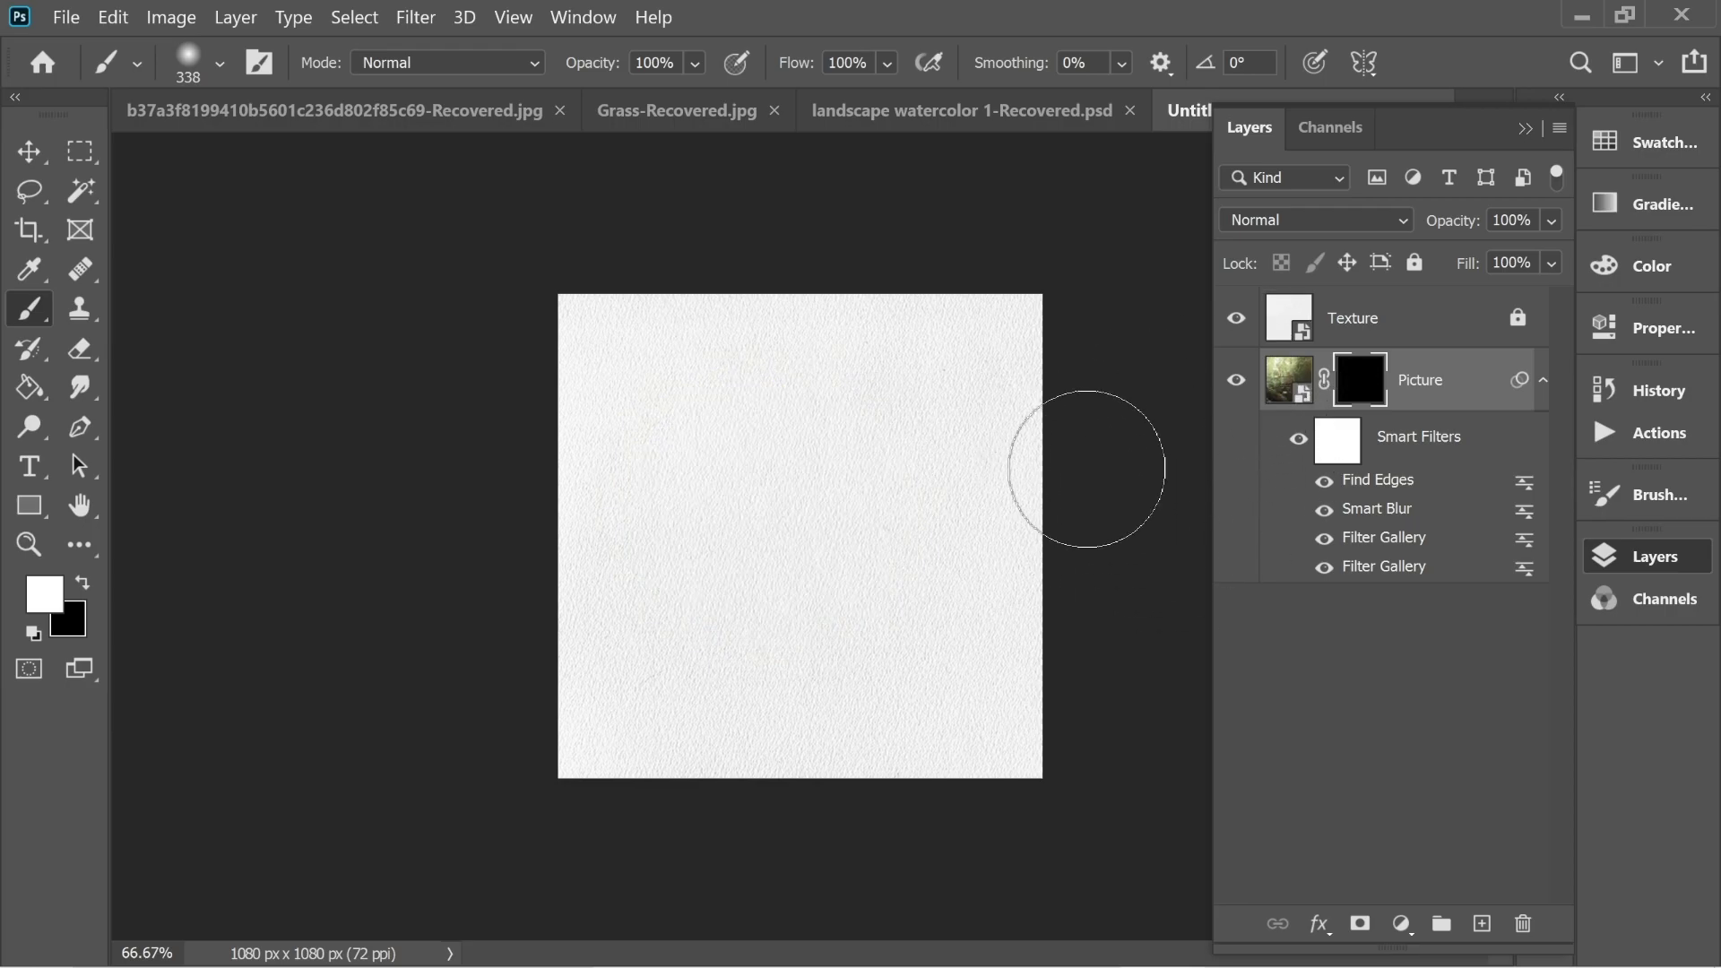
Select brush 25 from the WATER COLOR brush group and paint a horizontal stroke across the middle of the Picture mask
{"action": "left_click", "coordinate": [588, 18]}
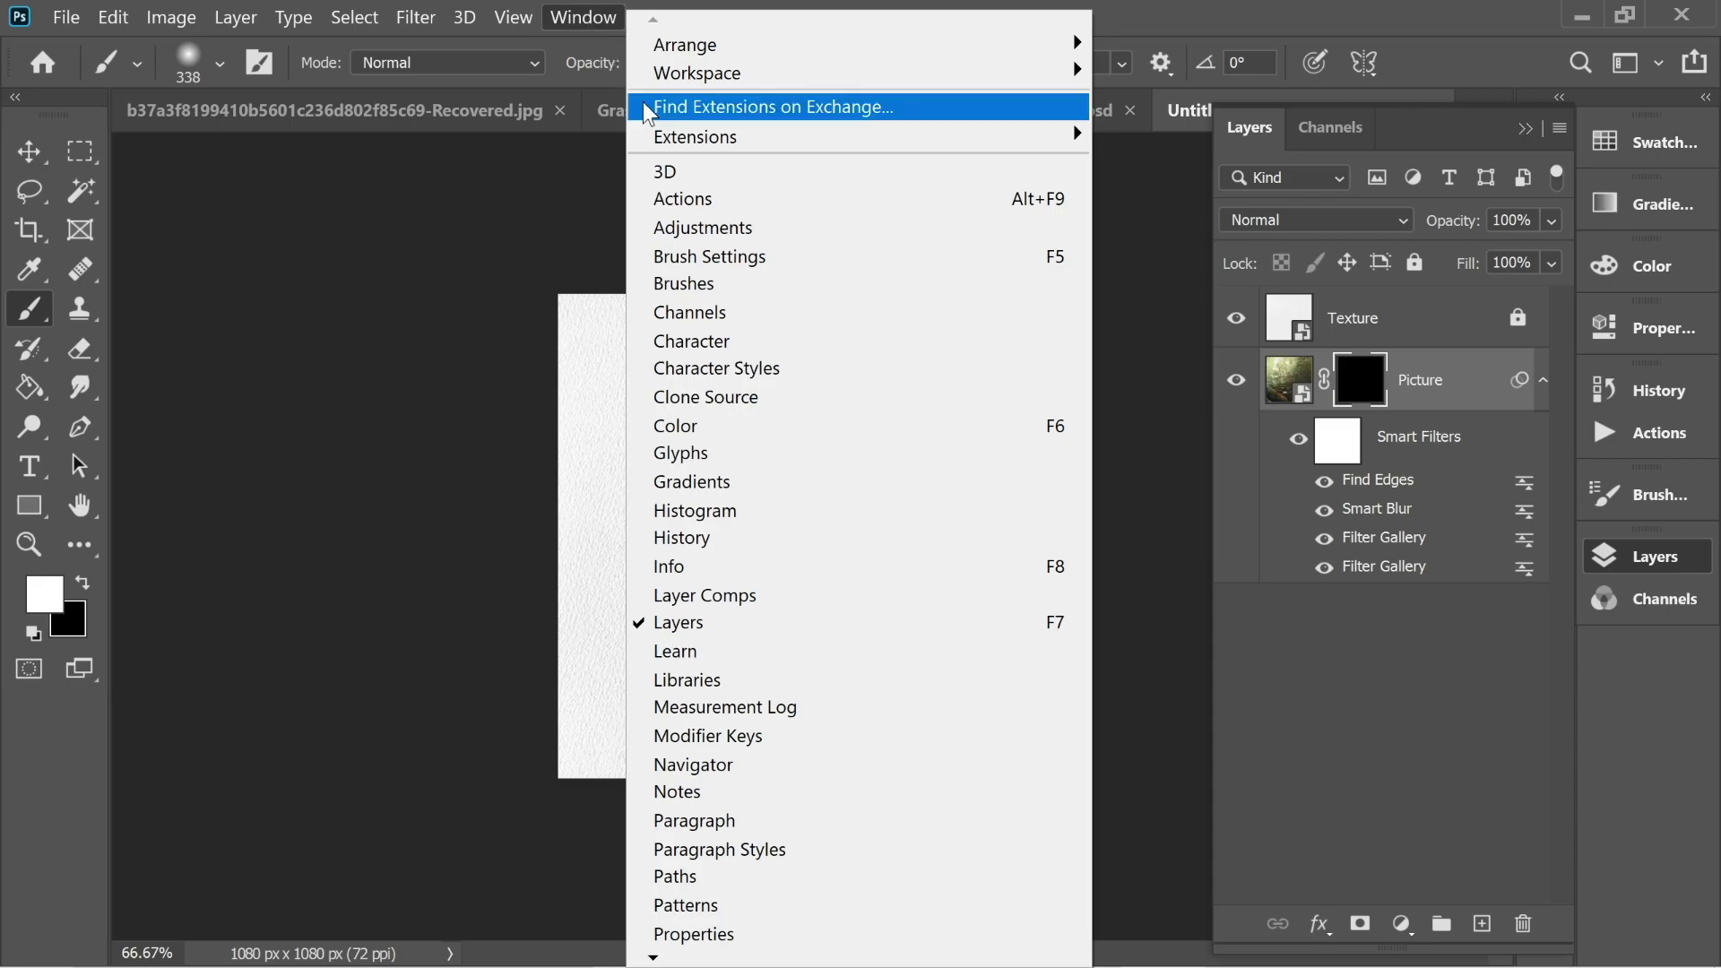
{"action": "left_click", "coordinate": [703, 284]}
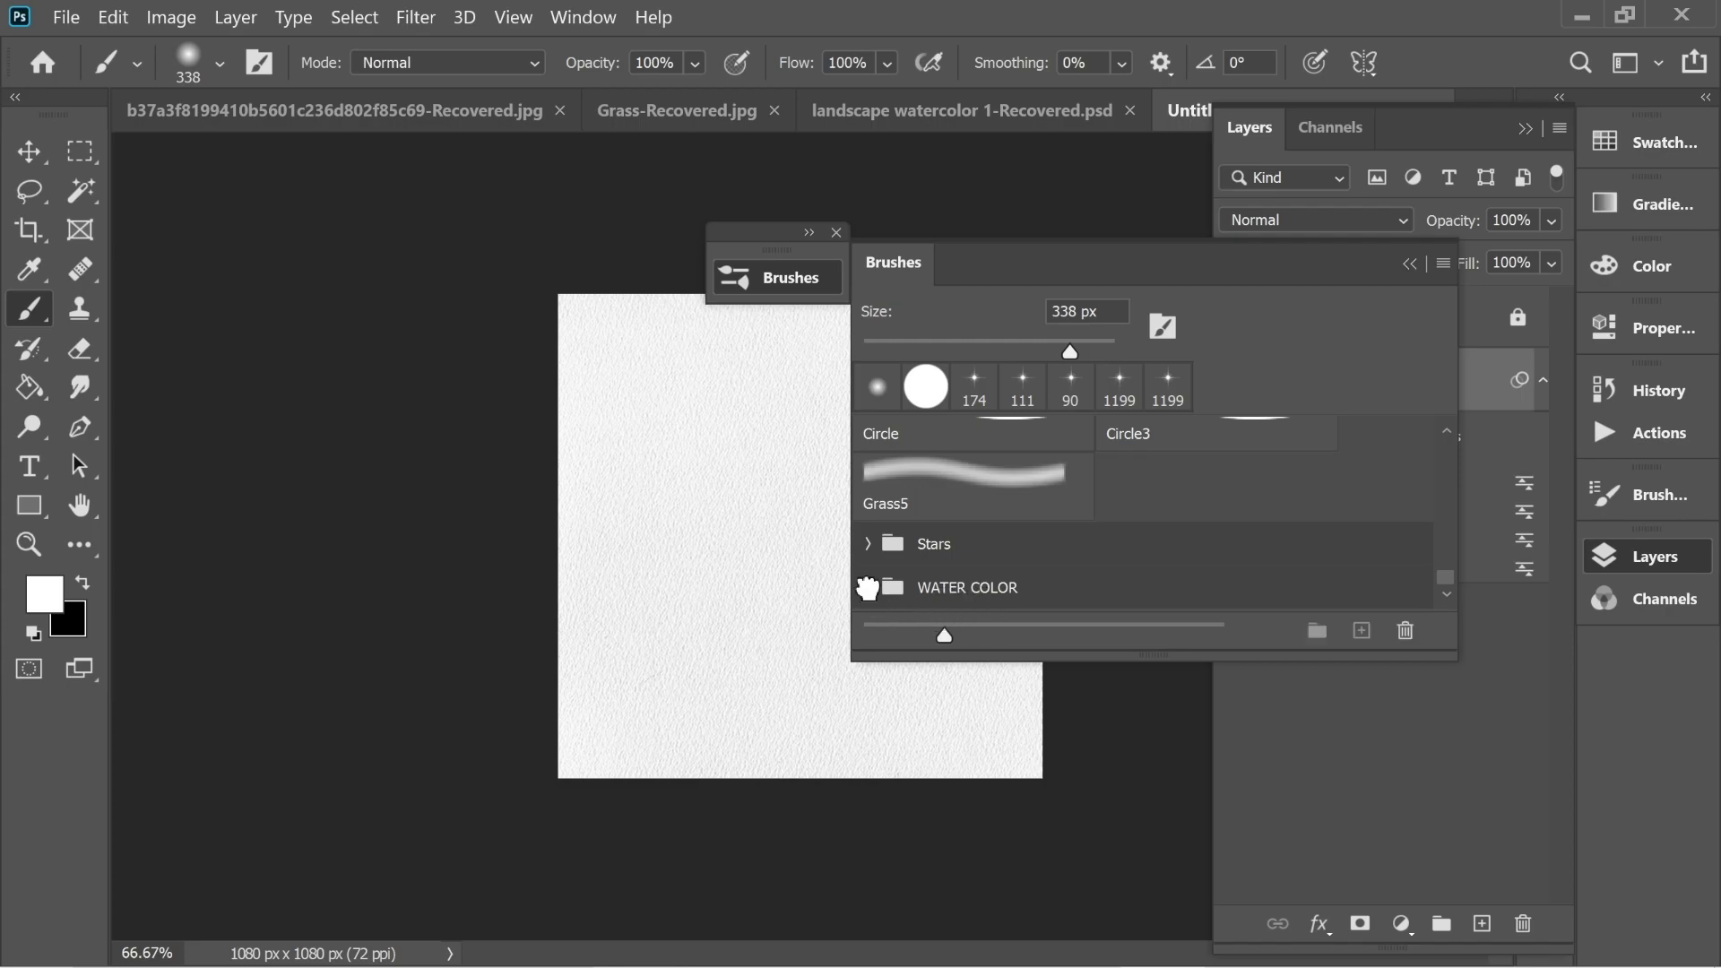
{"action": "left_click", "coordinate": [1030, 582]}
{"action": "scroll", "coordinate": [1035, 578], "scroll_direction": "down", "scroll_amount": 5}
{"action": "scroll", "coordinate": [1037, 573], "scroll_direction": "down", "scroll_amount": 8}
{"action": "mouse_move", "coordinate": [1078, 267]}
{"action": "left_mouse_down"}
{"action": "mouse_move", "coordinate": [1143, 261]}
{"action": "mouse_move", "coordinate": [1275, 176]}
{"action": "mouse_move", "coordinate": [1272, 207]}
{"action": "left_mouse_up"}
{"action": "left_click", "coordinate": [1236, 412]}
{"action": "left_click_drag", "start_coordinate": [699, 502], "coordinate": [887, 497]}
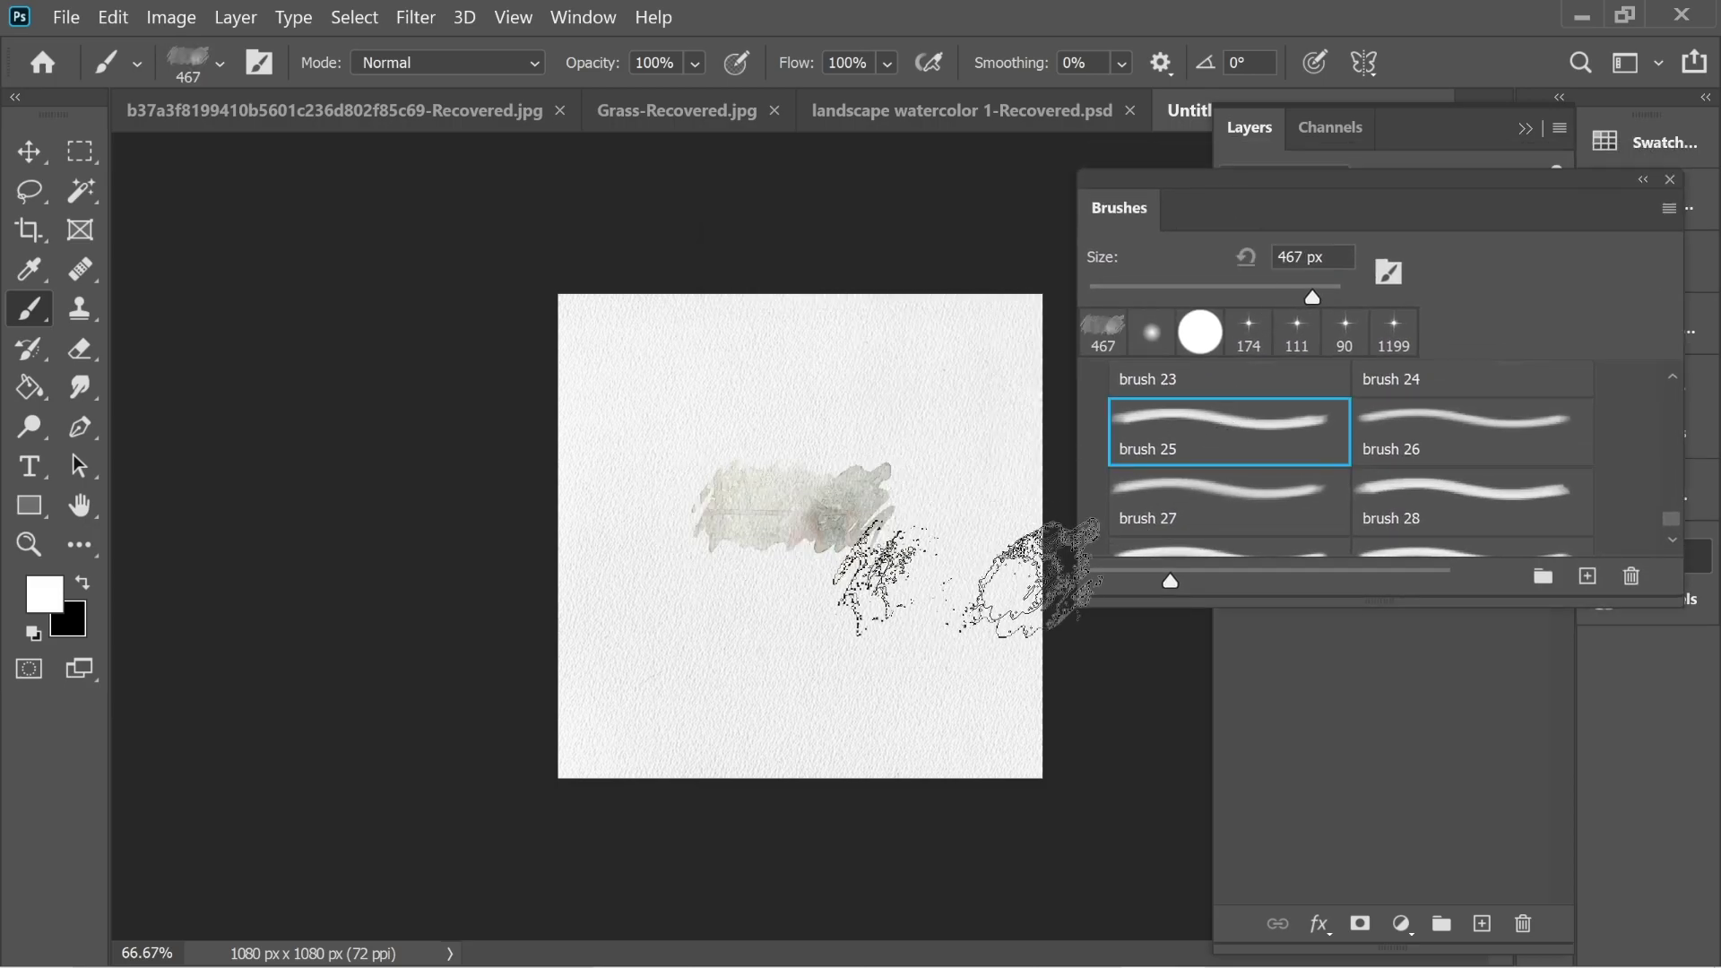
Try a stroke with brush 27 just below the first watercolor stroke on the mask, and undo it
{"action": "left_click", "coordinate": [1156, 511]}
{"action": "mouse_move", "coordinate": [735, 555]}
{"action": "left_mouse_down"}
{"action": "mouse_move", "coordinate": [788, 519]}
{"action": "mouse_move", "coordinate": [789, 560]}
{"action": "left_mouse_up"}
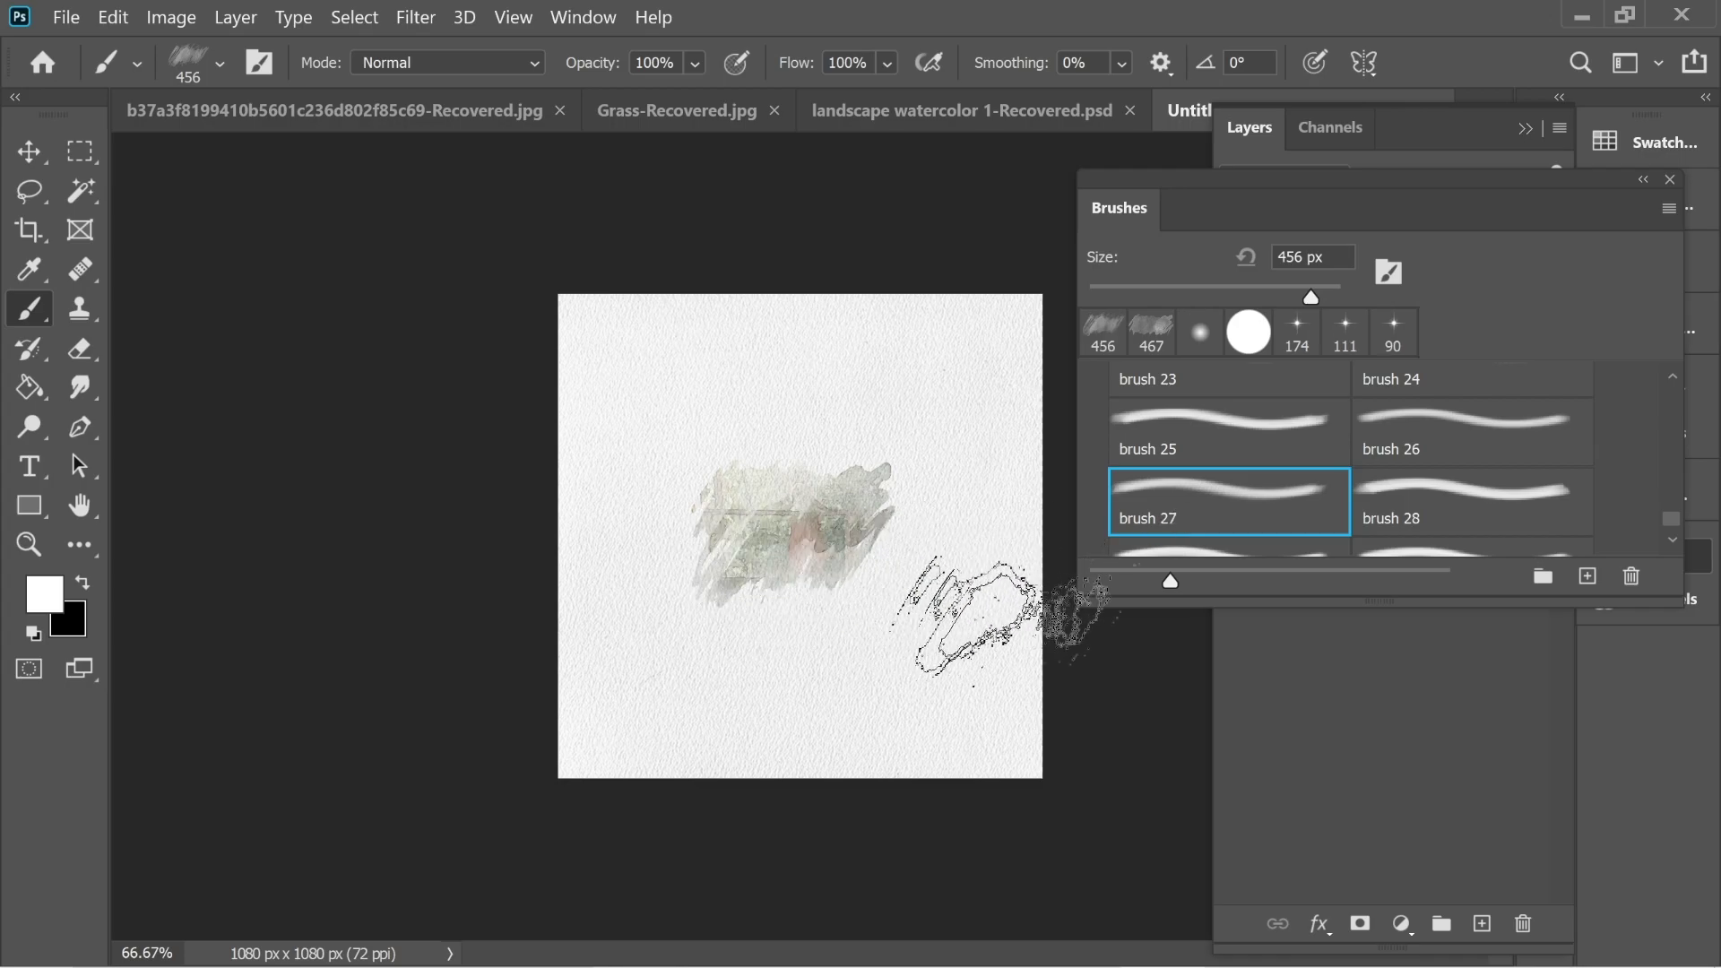
{"action": "key", "text": "ctrl+z"}
Paint on the mask with brush 33 to extend the revealed area below the centre of the picture
{"action": "scroll", "coordinate": [1232, 502], "scroll_direction": "down", "scroll_amount": 4}
{"action": "left_click", "coordinate": [1160, 437]}
{"action": "left_click_drag", "start_coordinate": [735, 502], "coordinate": [771, 574]}
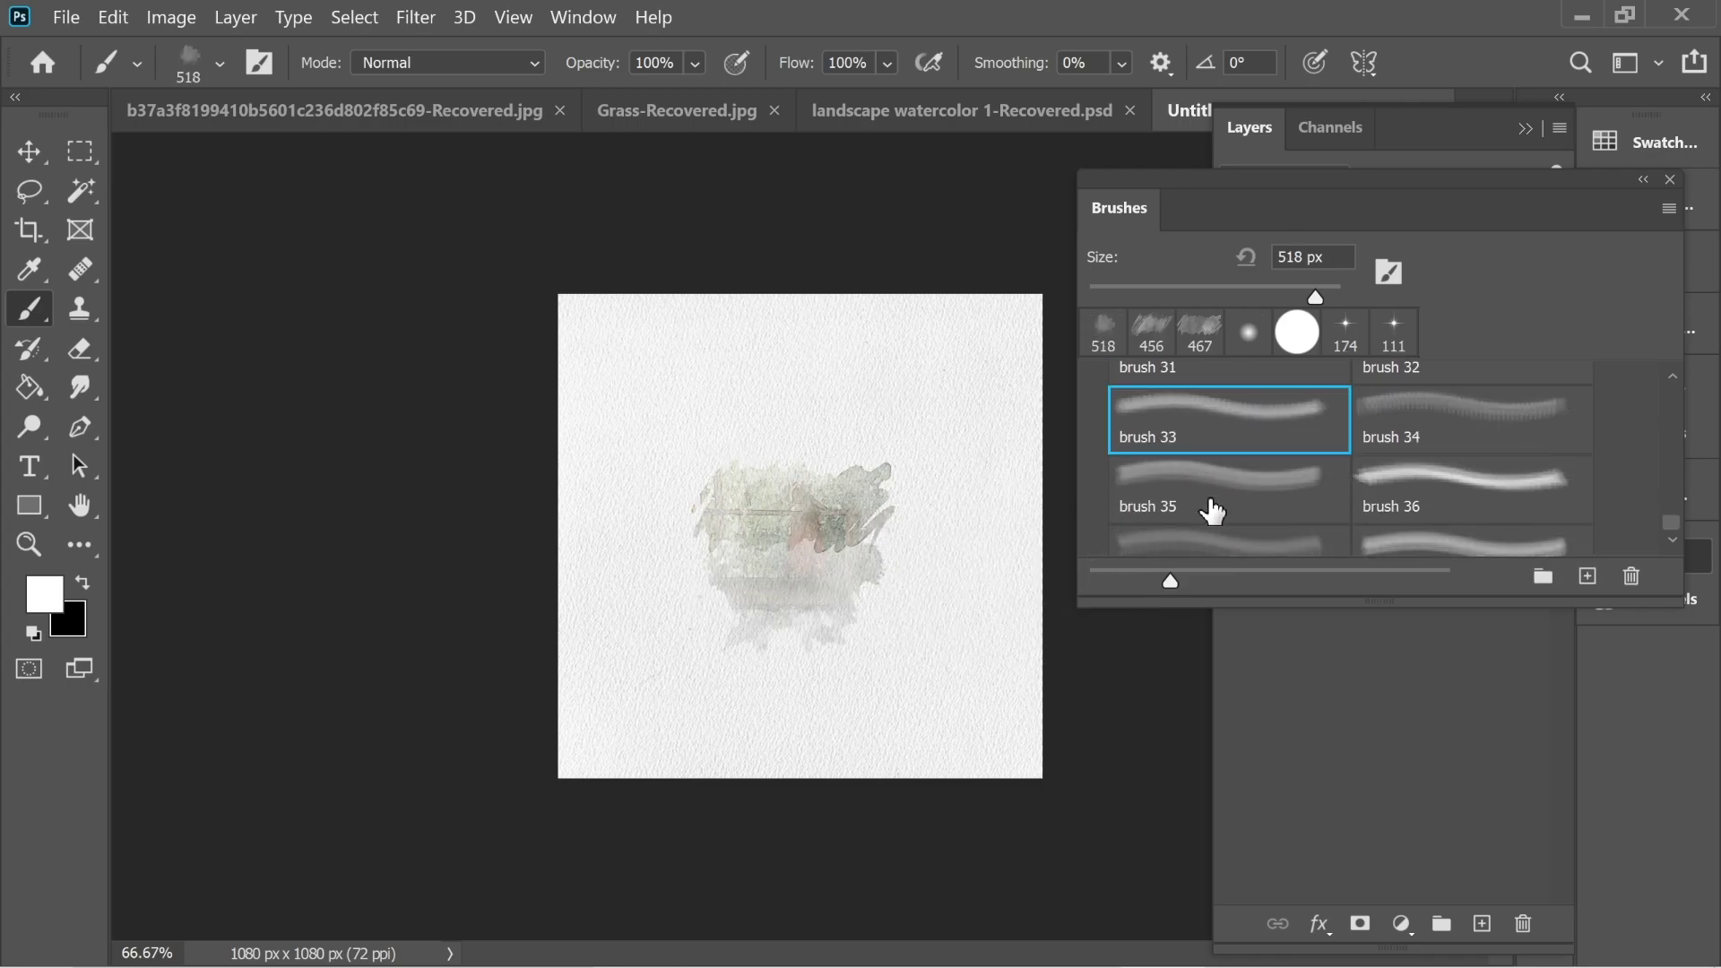
Reveal the left side of the picture on the mask with brush 35 and the bridge area with brush 36
{"action": "left_click", "coordinate": [1274, 512]}
{"action": "left_click", "coordinate": [690, 555]}
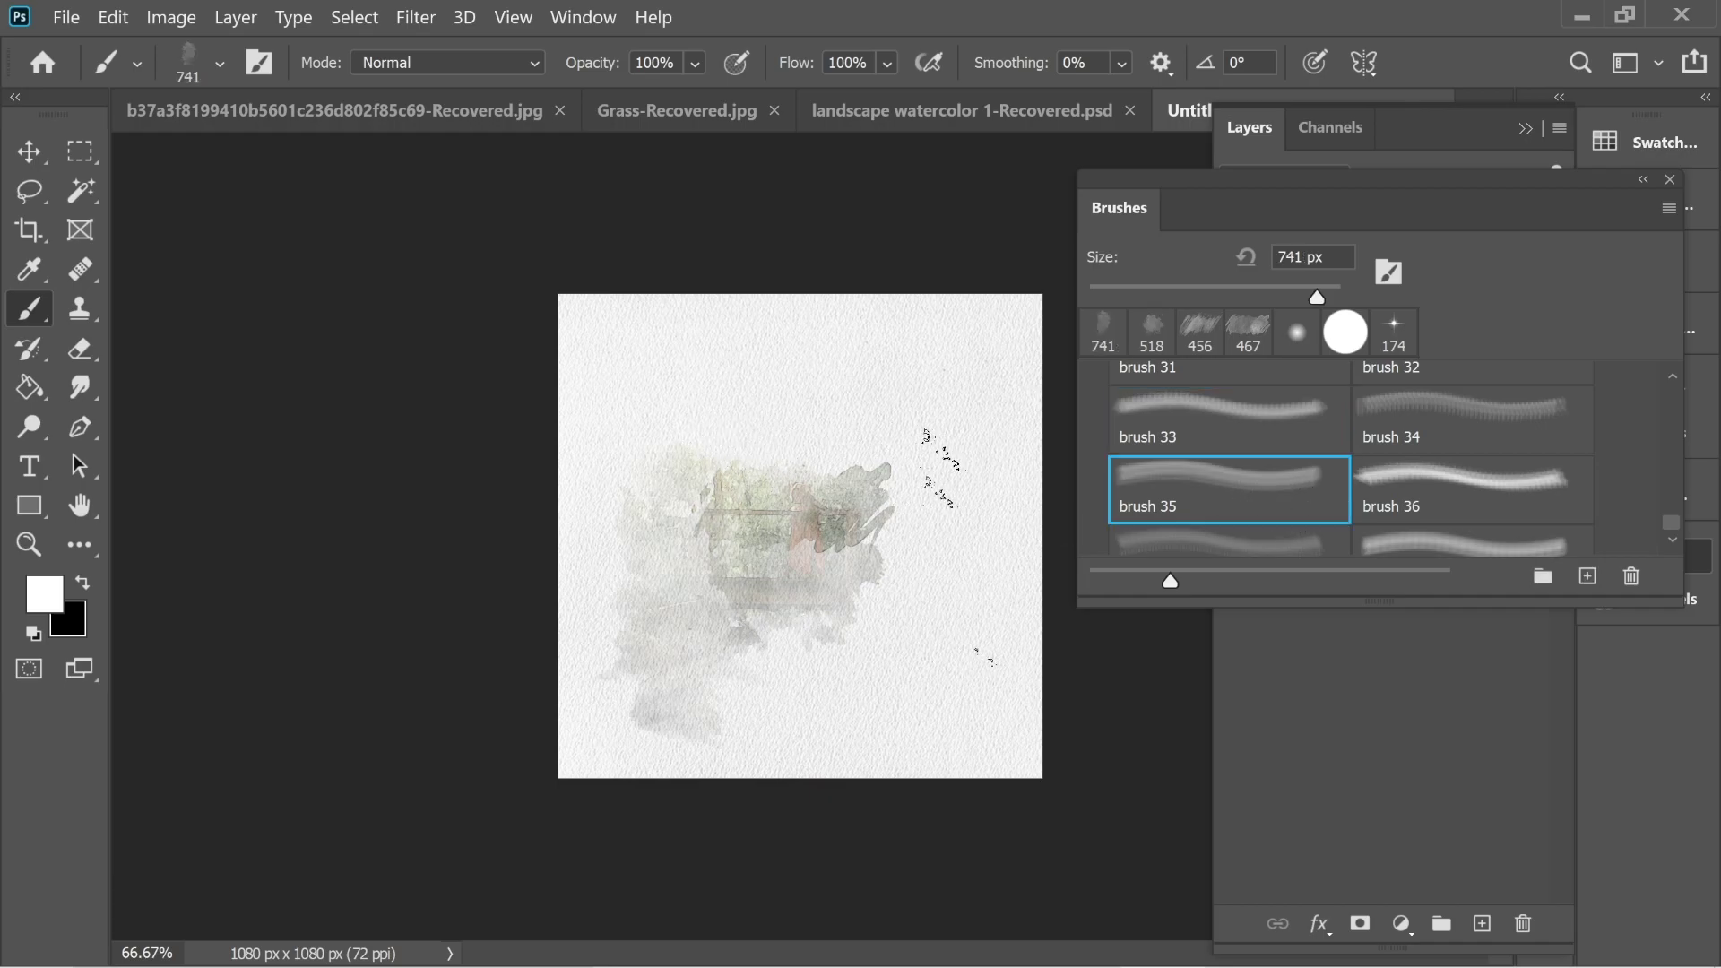
{"action": "left_click", "coordinate": [1434, 484]}
{"action": "left_click", "coordinate": [778, 580]}
Try brush 37 on the mask at the lower right of the revealed area, and undo the stroke
{"action": "left_click", "coordinate": [1290, 542]}
{"action": "left_click", "coordinate": [905, 619]}
{"action": "key", "text": "ctrl+z"}
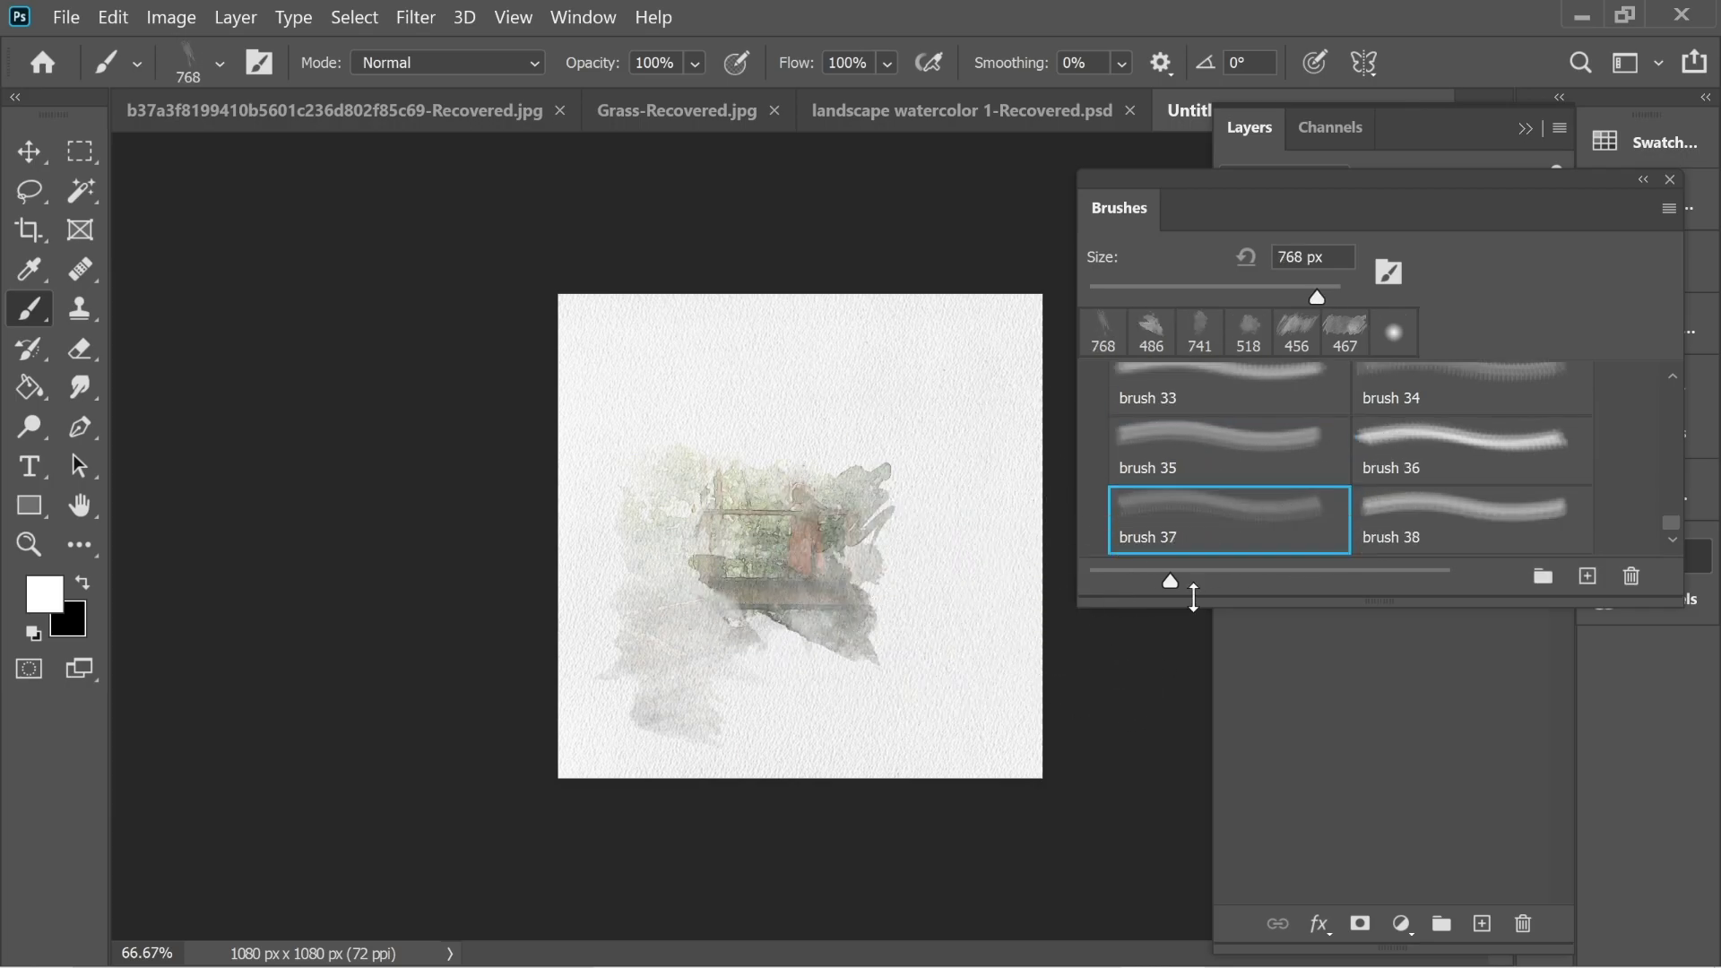
Reveal more of the picture's lower-left area on the mask with brush 35
{"action": "scroll", "coordinate": [1272, 500], "scroll_direction": "up", "scroll_amount": 1}
{"action": "left_click", "coordinate": [1237, 505]}
{"action": "left_click", "coordinate": [710, 582]}
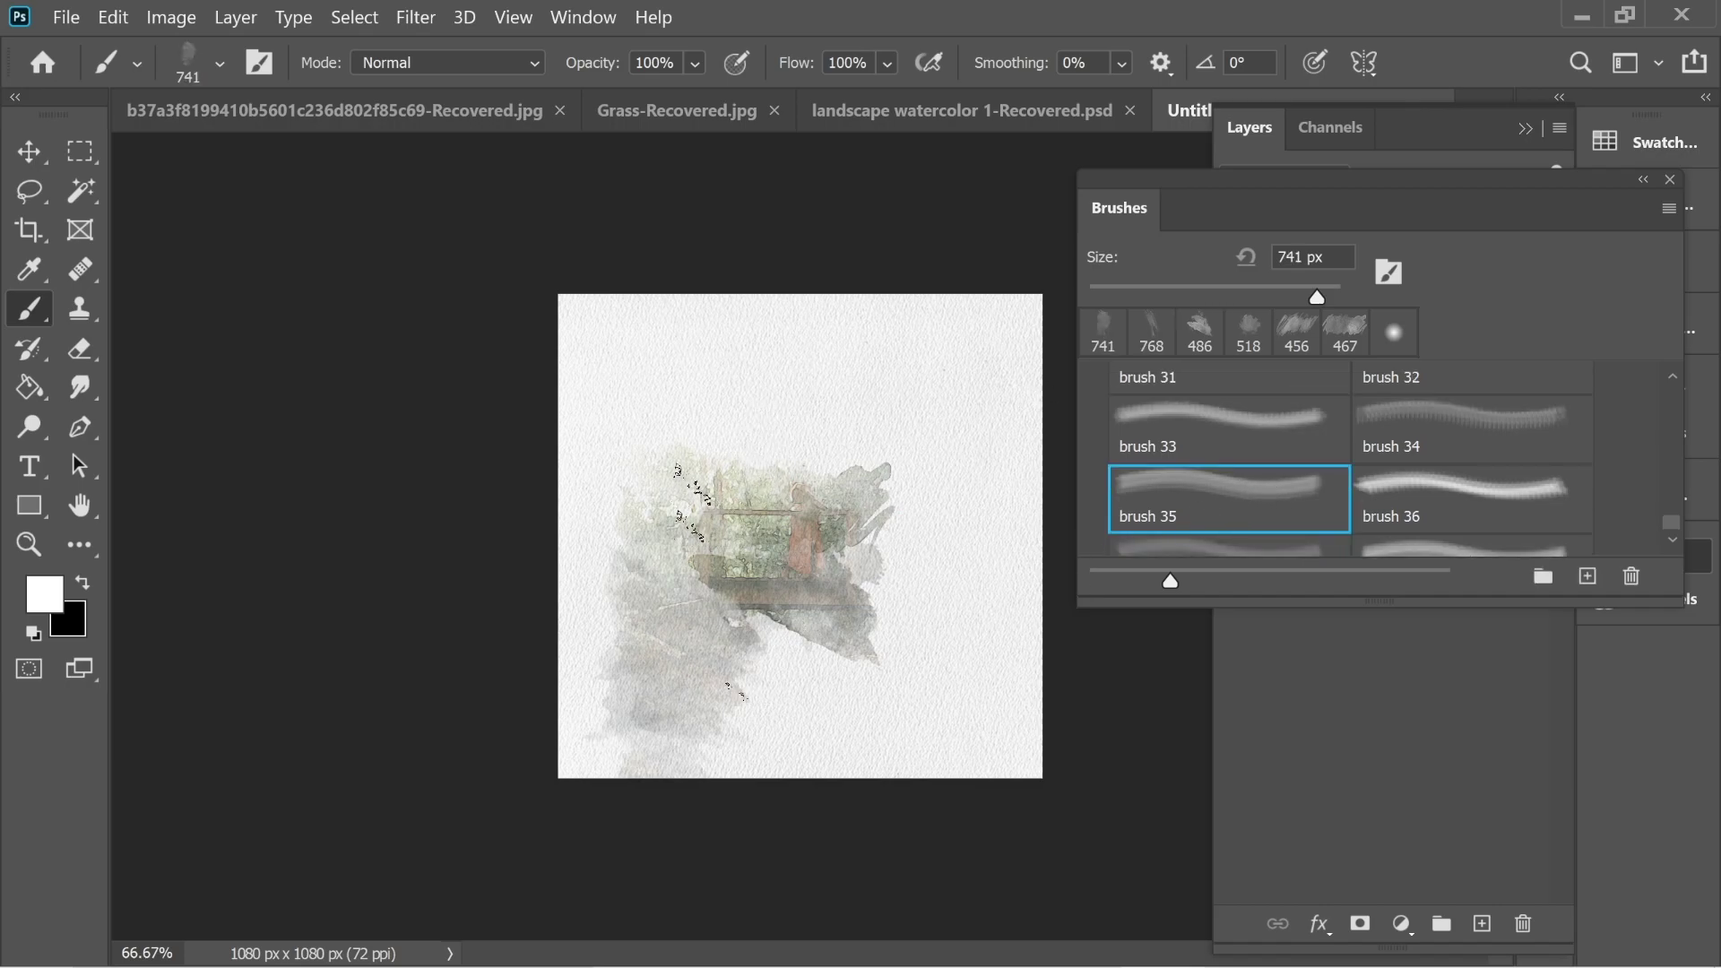
Undo the last brush 35 strokes at the picture's lower left and touch up the mask around the bridge
{"action": "key", "text": "ctrl+z"}
{"action": "left_click", "coordinate": [708, 529]}
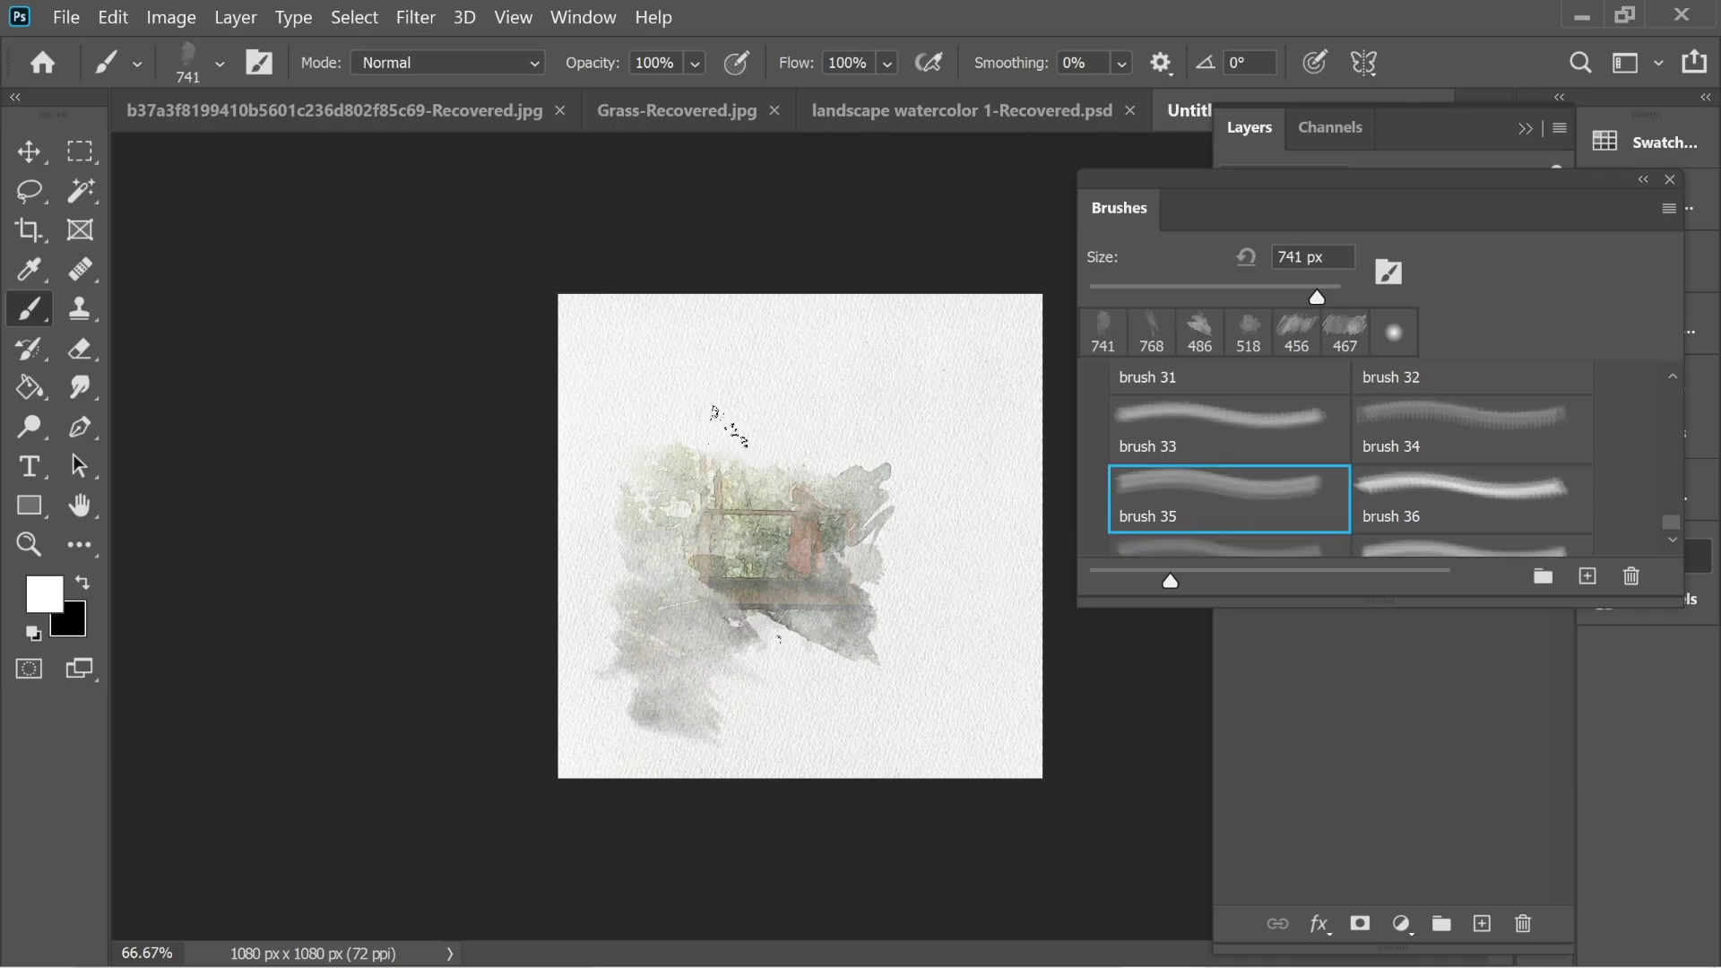
{"action": "key", "text": "ctrl+z"}
{"action": "left_click", "coordinate": [730, 609]}
Reveal the area below the bridge on the mask with brush 29 and the area right of the bridge with brush 30
{"action": "scroll", "coordinate": [1179, 449], "scroll_direction": "up", "scroll_amount": 3}
{"action": "left_click", "coordinate": [1142, 421]}
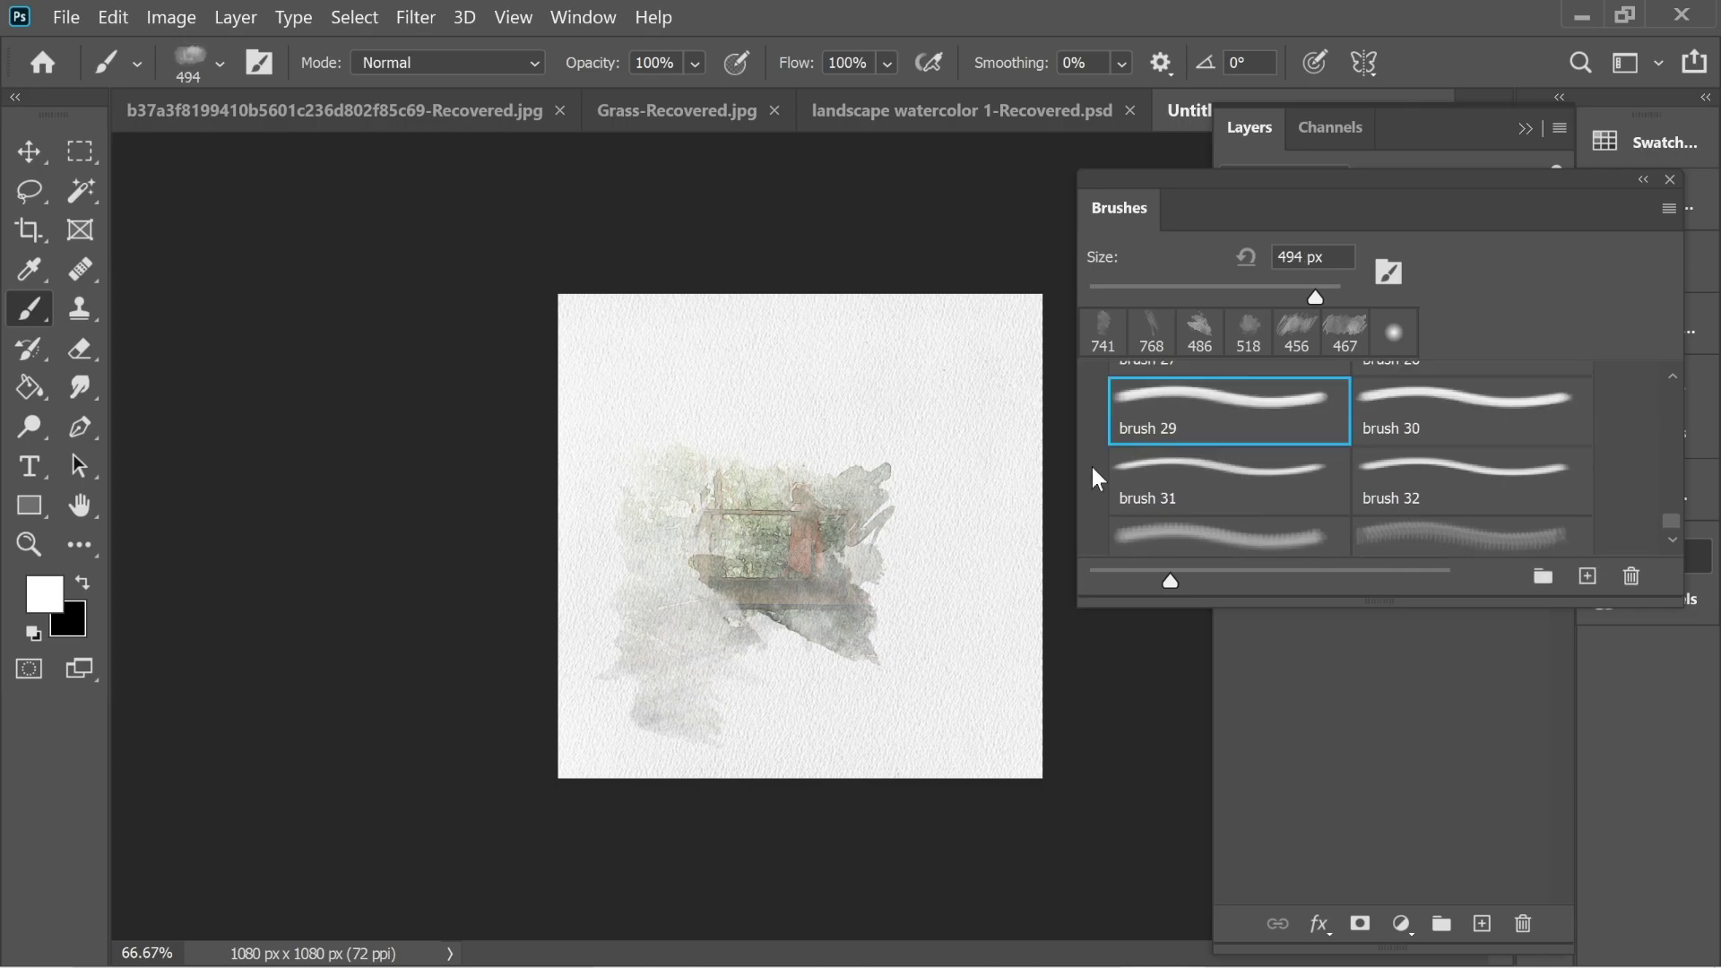
{"action": "left_click", "coordinate": [740, 616]}
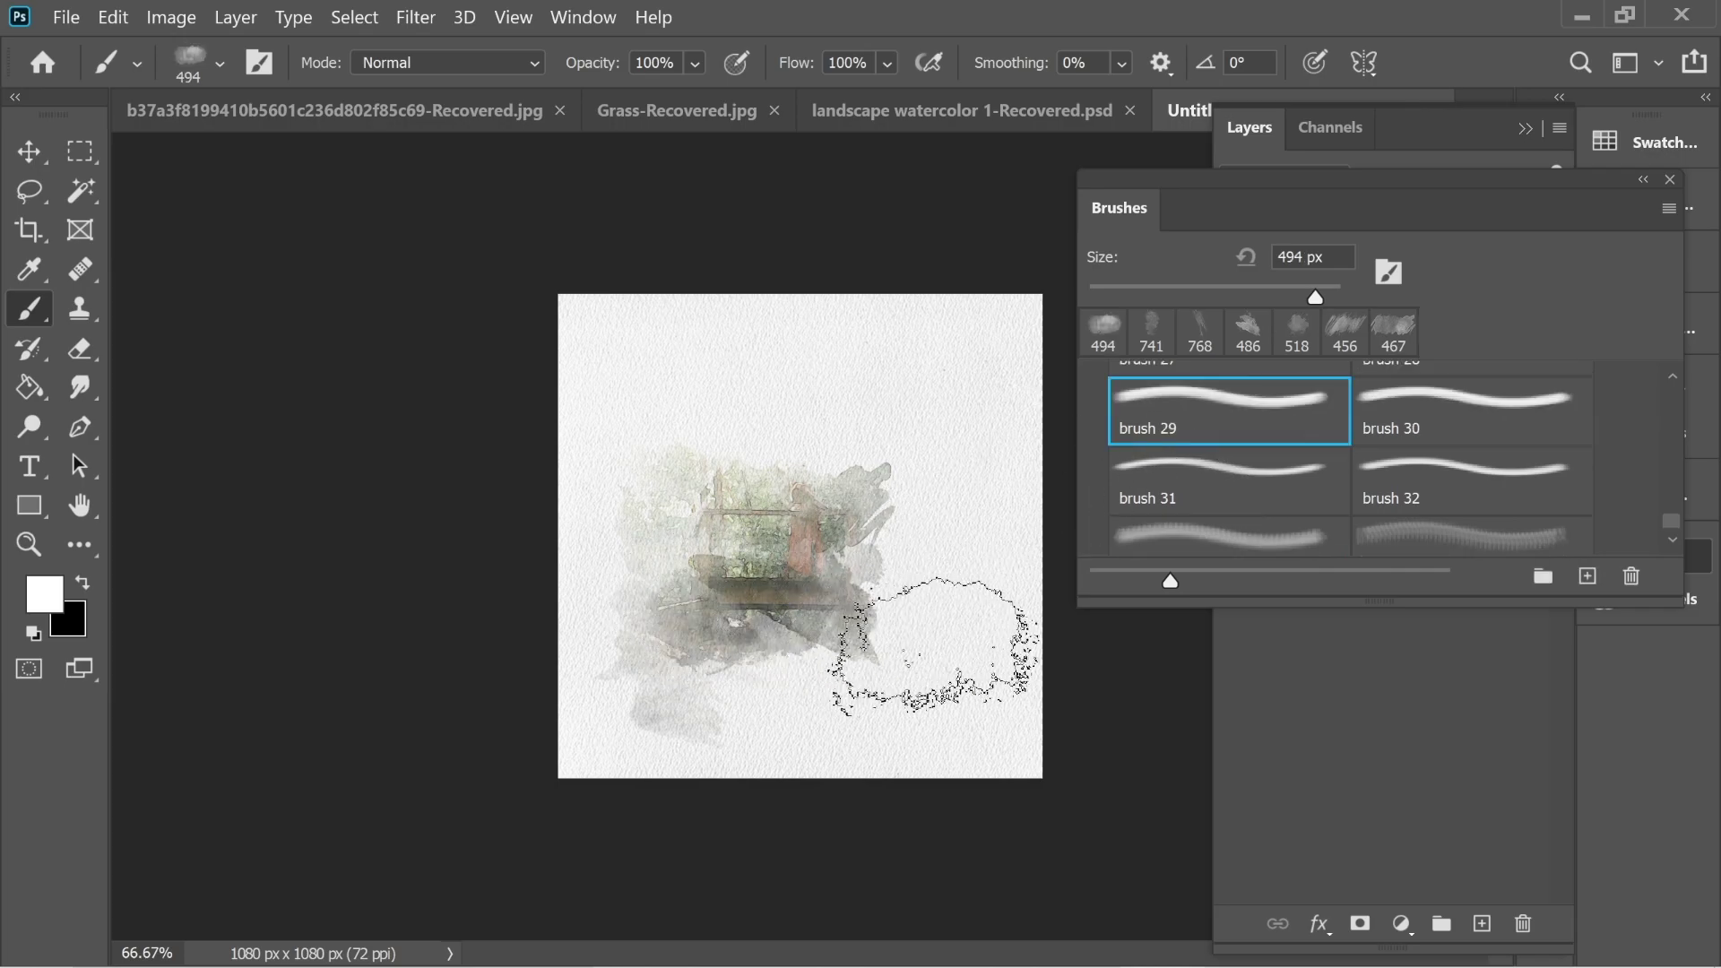
{"action": "left_click", "coordinate": [1470, 408]}
{"action": "scroll", "coordinate": [1469, 408], "scroll_direction": "up", "scroll_amount": 1}
{"action": "left_click", "coordinate": [882, 551]}
Reveal the trees above and to the right of the bridge on the mask with brushes 28 and 26
{"action": "scroll", "coordinate": [1448, 470], "scroll_direction": "up", "scroll_amount": 2}
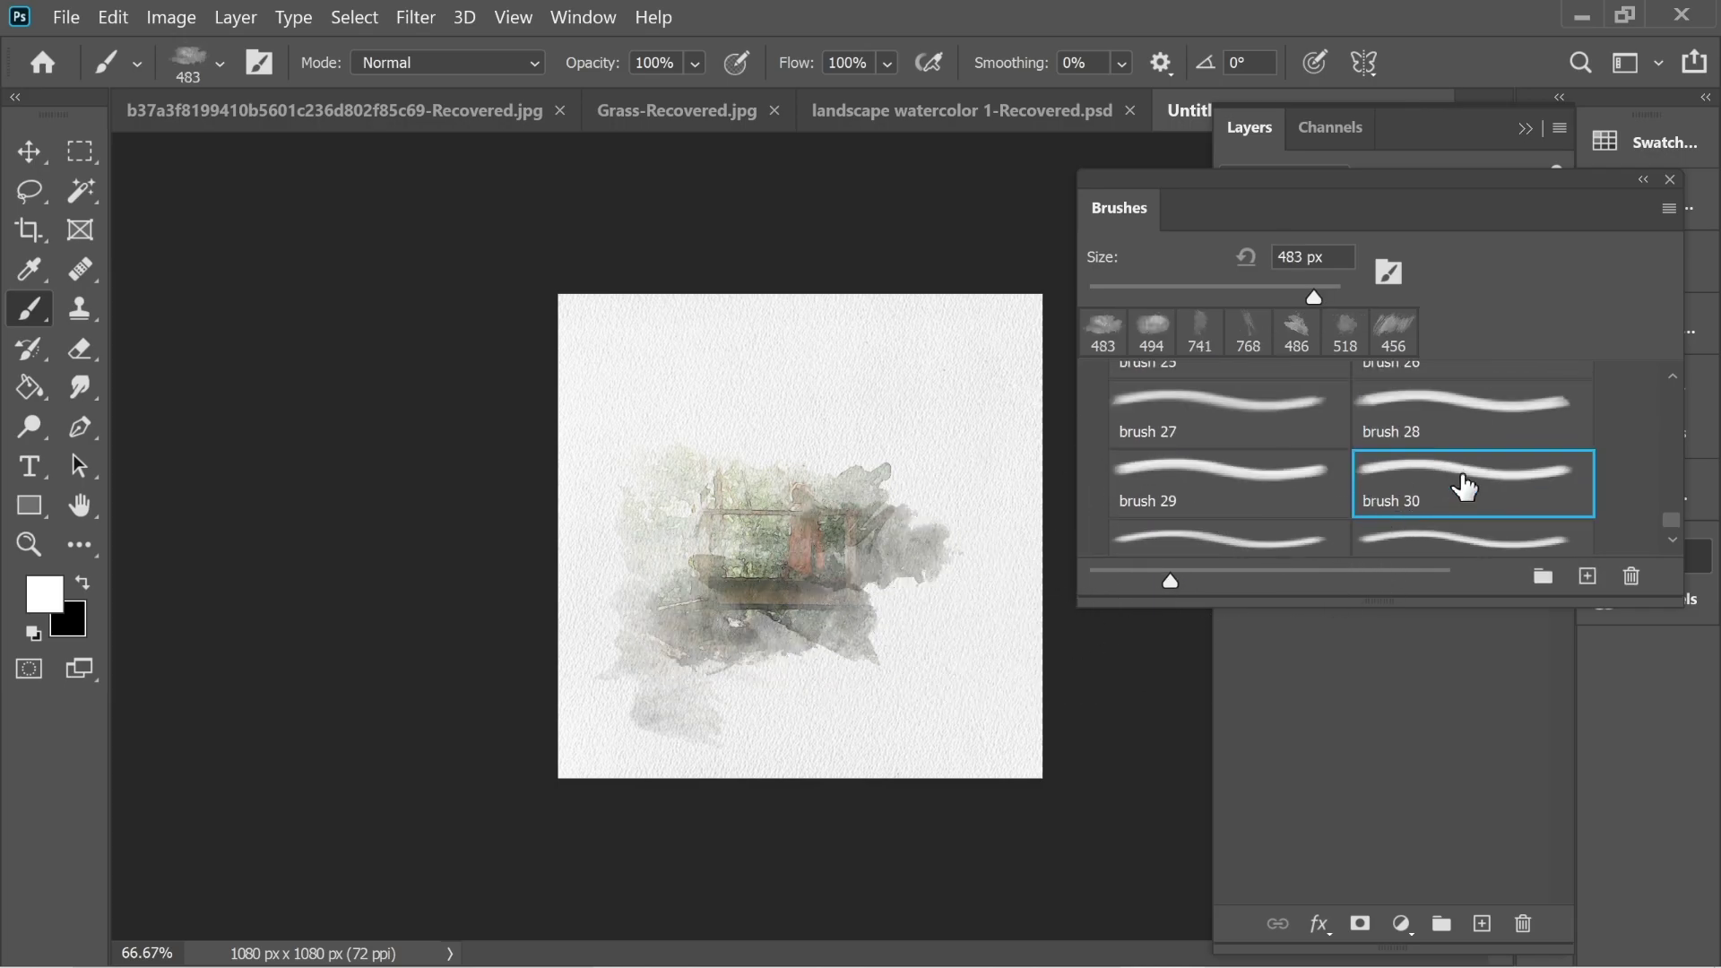
{"action": "left_click", "coordinate": [1427, 448]}
{"action": "left_click", "coordinate": [829, 501]}
{"action": "scroll", "coordinate": [1434, 452], "scroll_direction": "up", "scroll_amount": 1}
{"action": "left_click", "coordinate": [1444, 469]}
{"action": "left_click", "coordinate": [900, 511]}
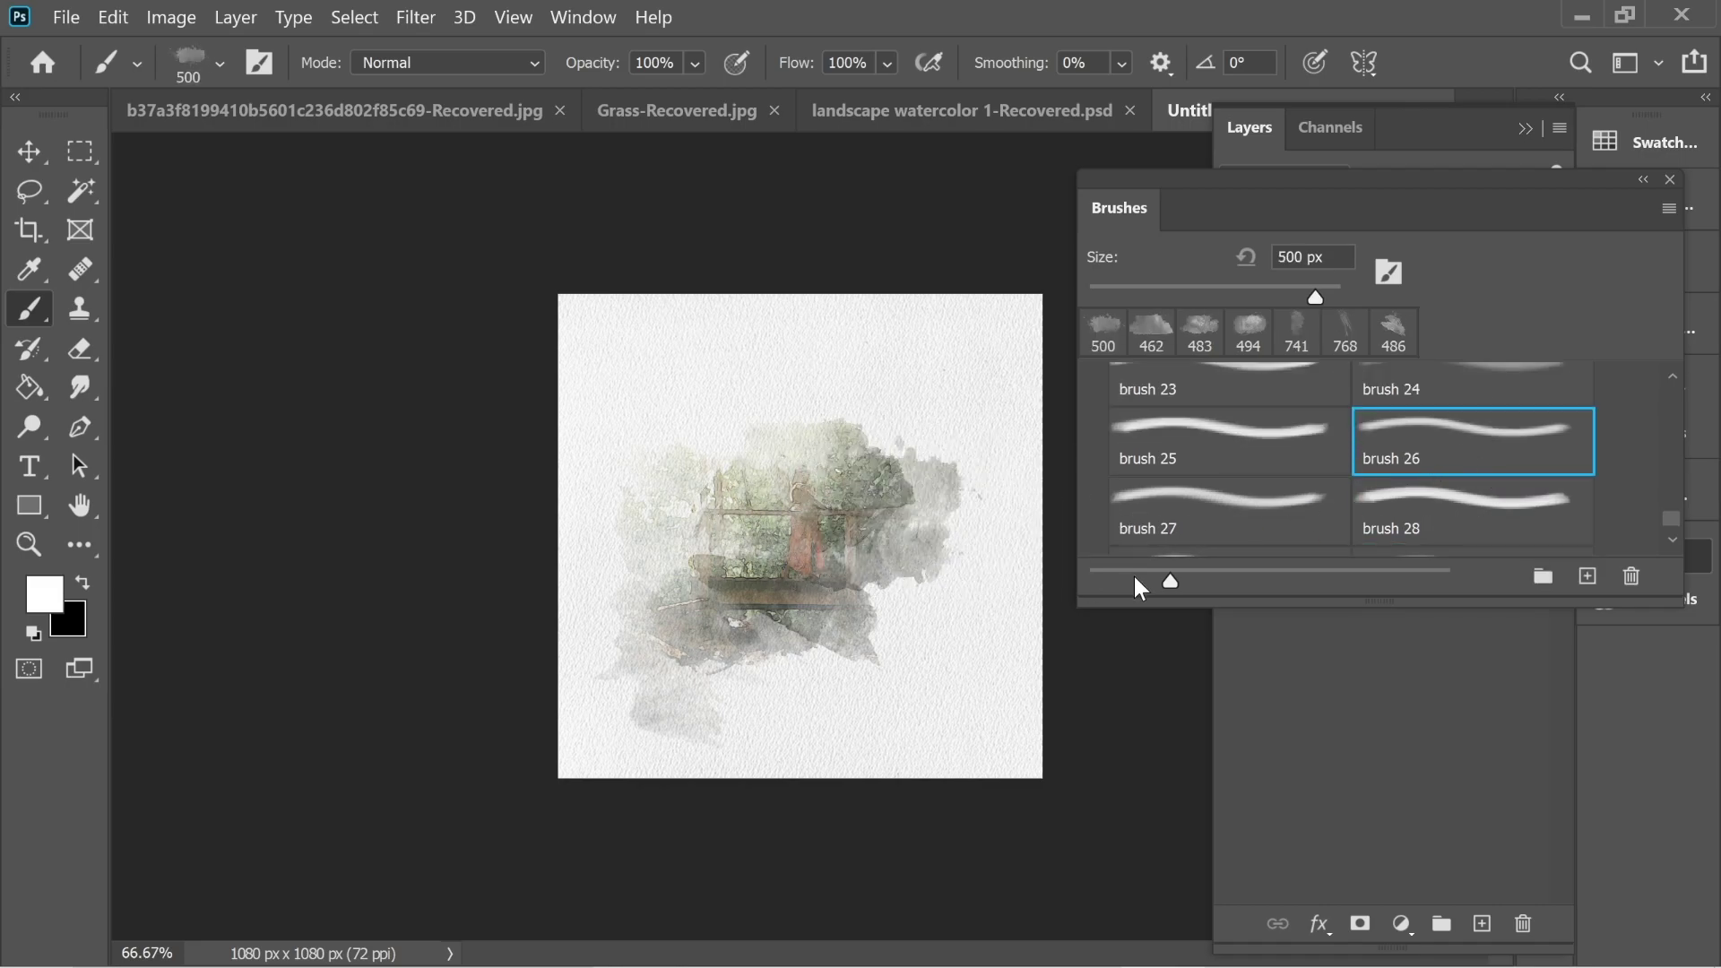
Extend the revealed area of the mask upward with brush 24 and into the upper-right part of the picture with brush 22
{"action": "scroll", "coordinate": [1401, 500], "scroll_direction": "up", "scroll_amount": 2}
{"action": "left_click", "coordinate": [1418, 469]}
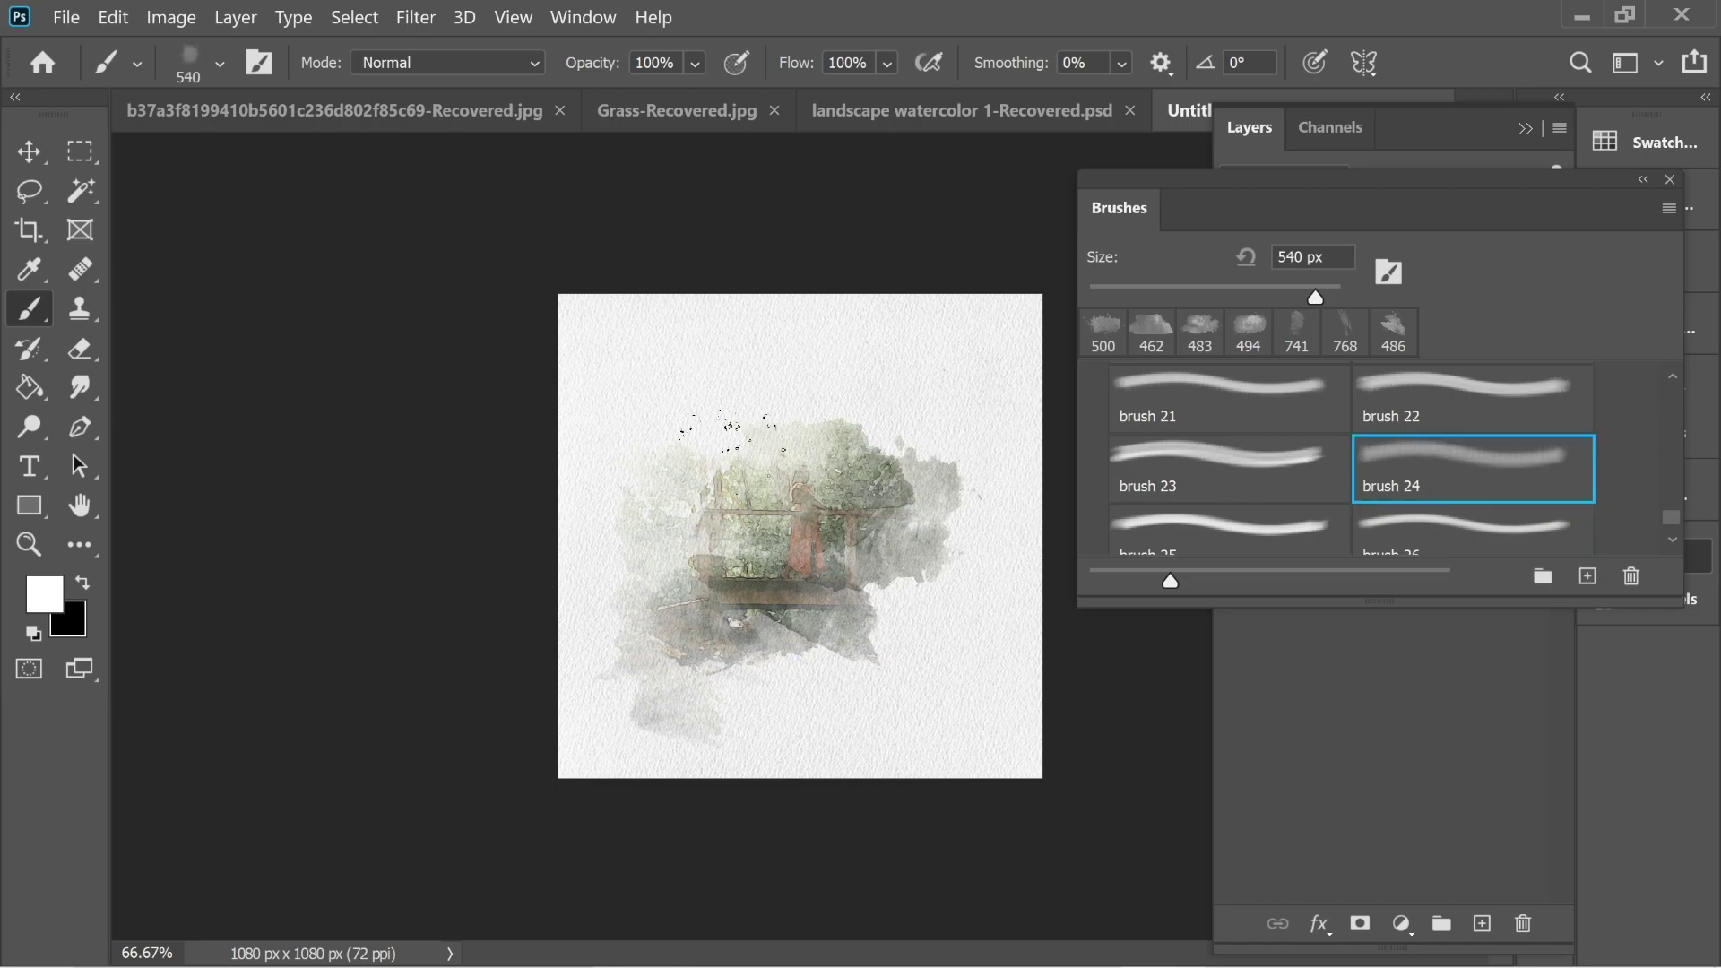
{"action": "scroll", "coordinate": [1452, 449], "scroll_direction": "up", "scroll_amount": 1}
{"action": "left_click", "coordinate": [1451, 448]}
{"action": "left_click", "coordinate": [883, 440]}
Paint on the mask with brush 20 to bring out the figure and the bridge railing
{"action": "scroll", "coordinate": [1443, 441], "scroll_direction": "up", "scroll_amount": 1}
{"action": "left_click", "coordinate": [1460, 396]}
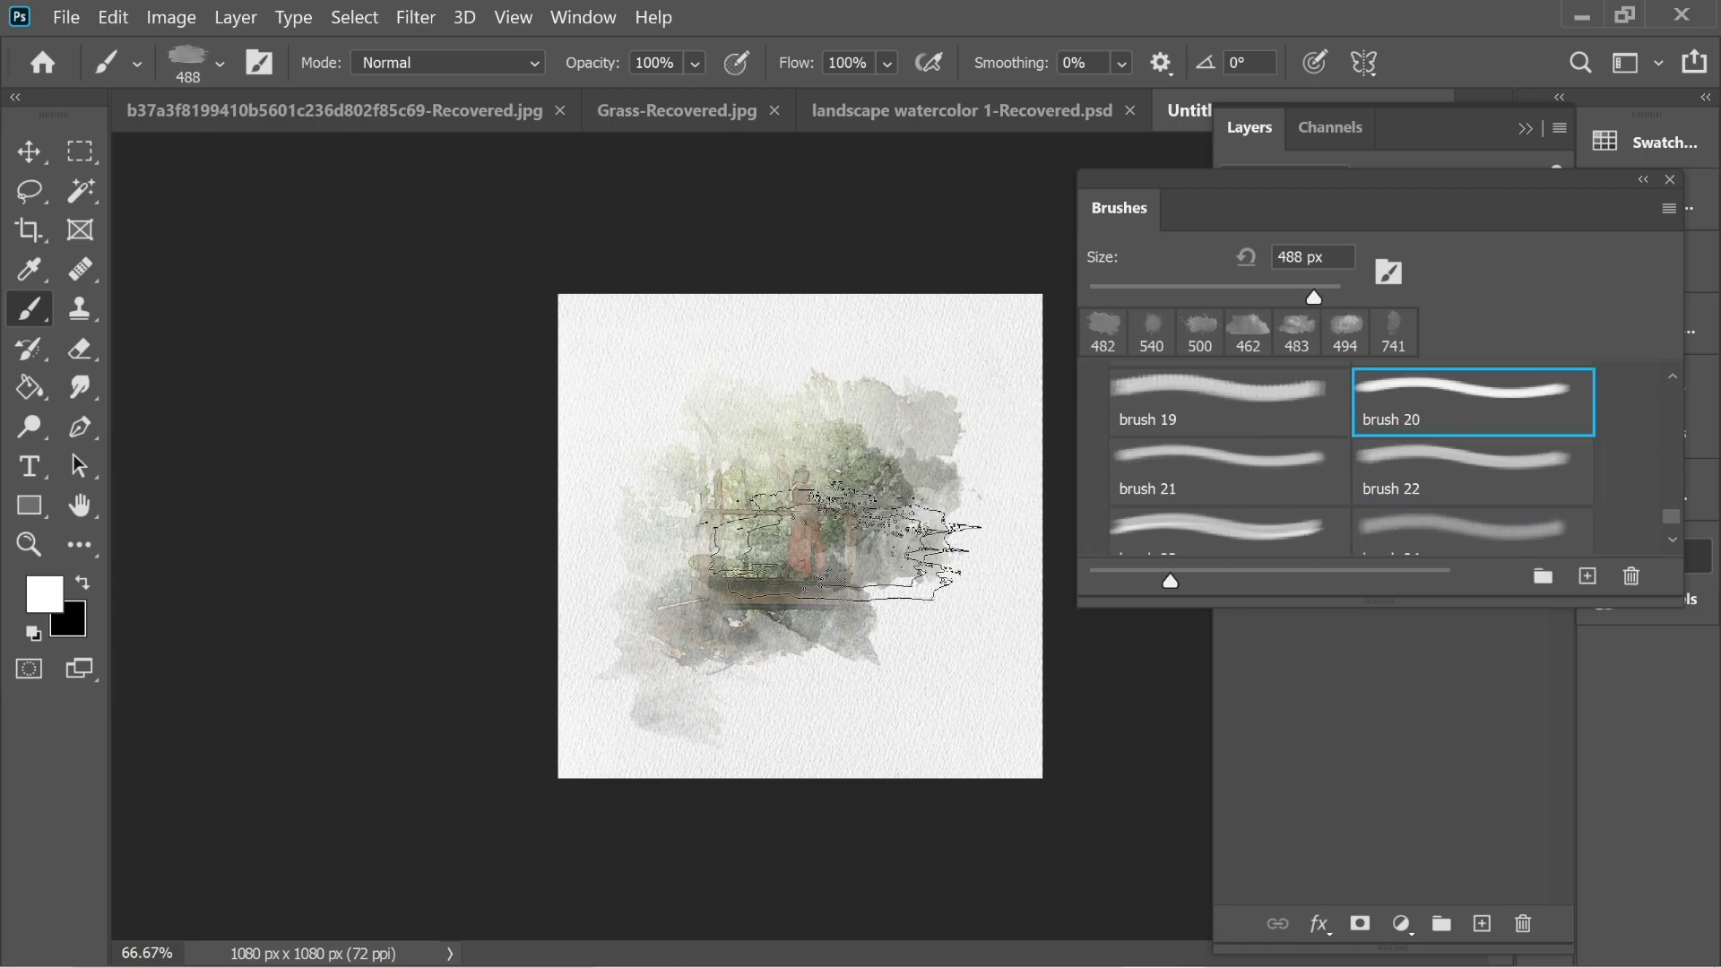
{"action": "left_click", "coordinate": [829, 532]}
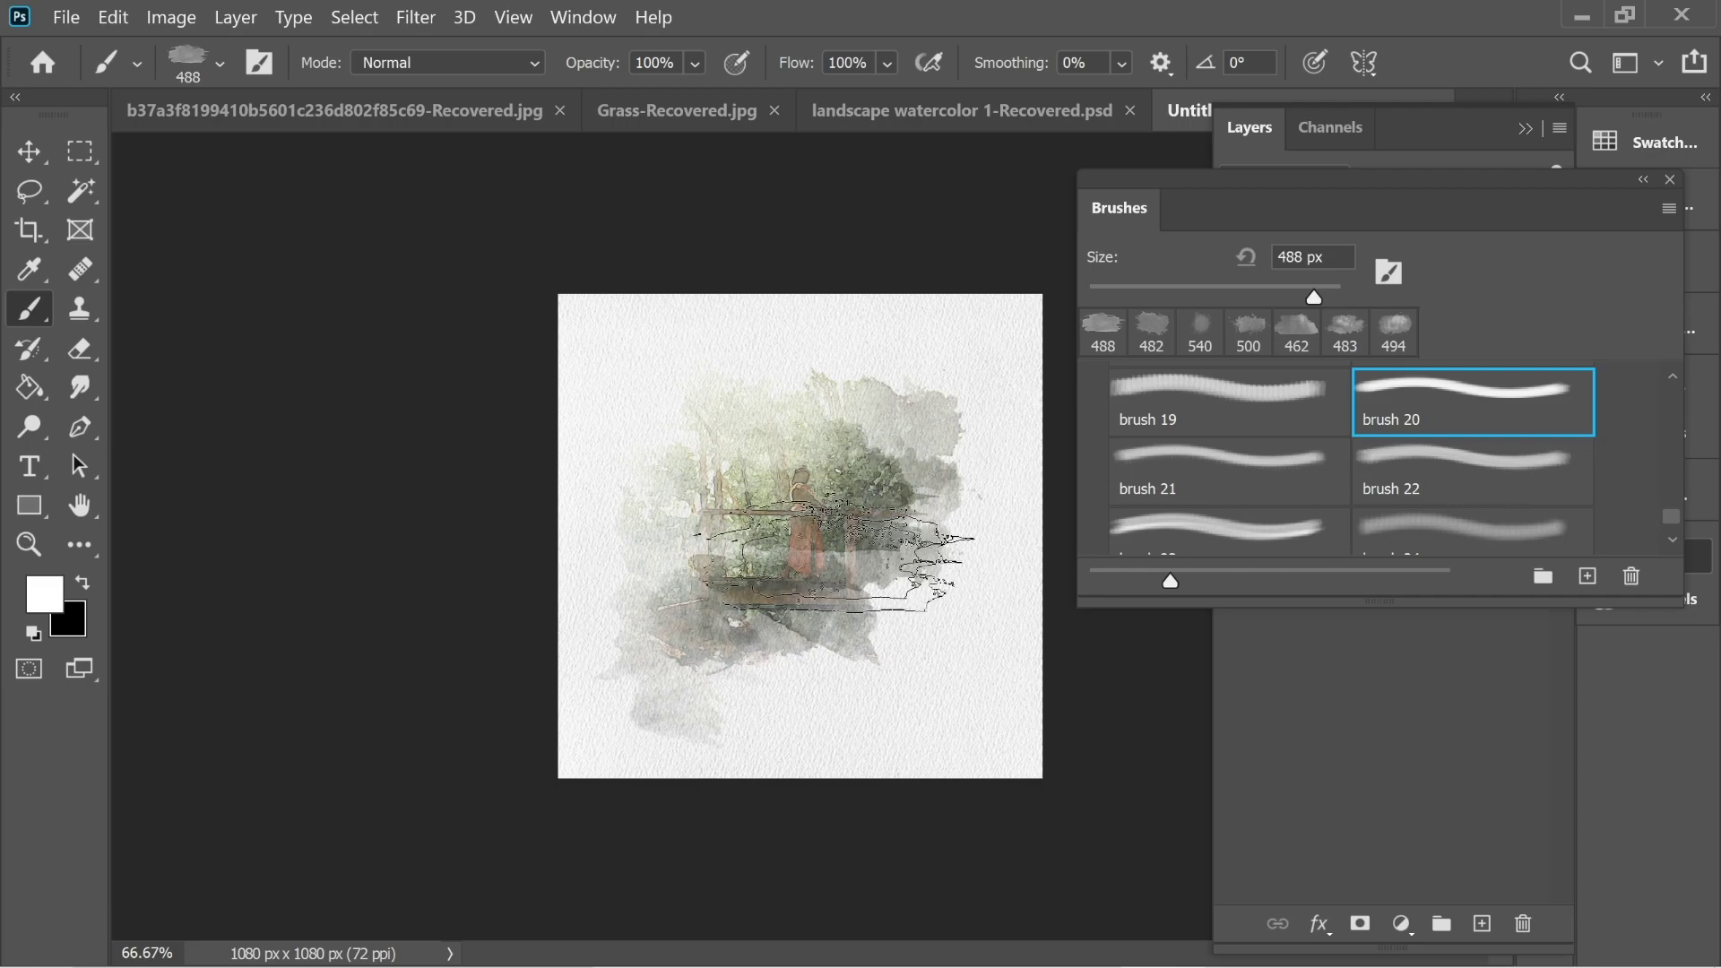
Reveal the area at the lower right of the bridge on the mask with brush 28 and the foreground with brush 30
{"action": "scroll", "coordinate": [1470, 472], "scroll_direction": "down", "scroll_amount": 3}
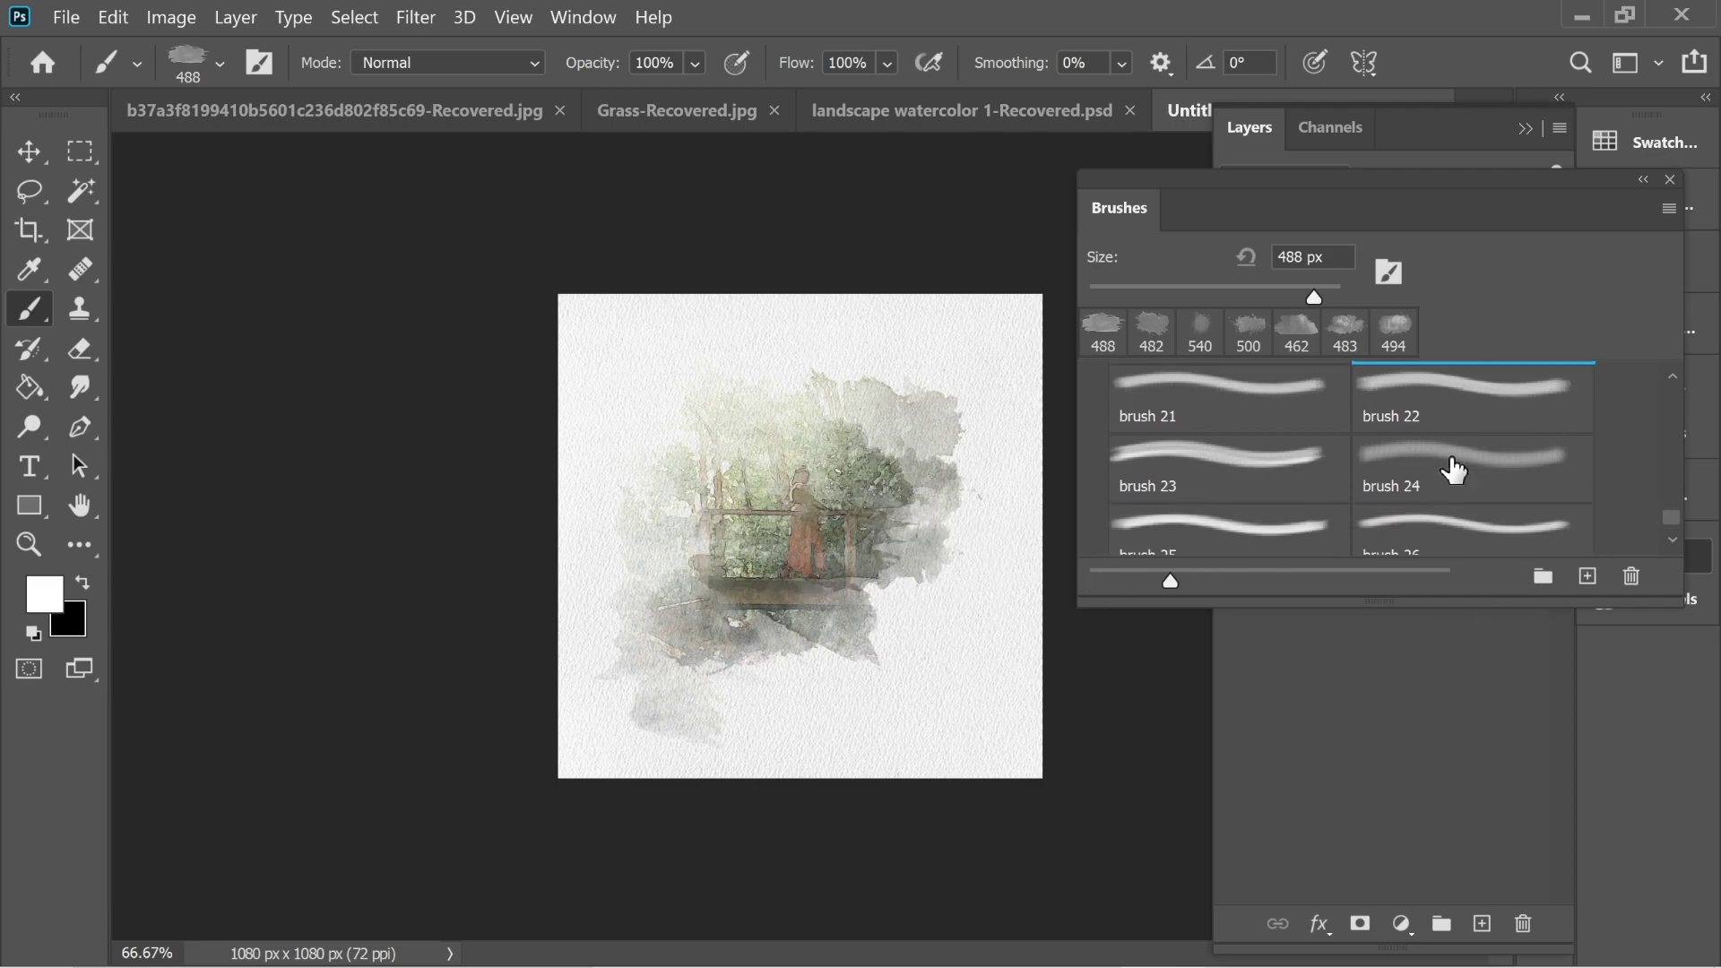
{"action": "left_click", "coordinate": [1438, 507]}
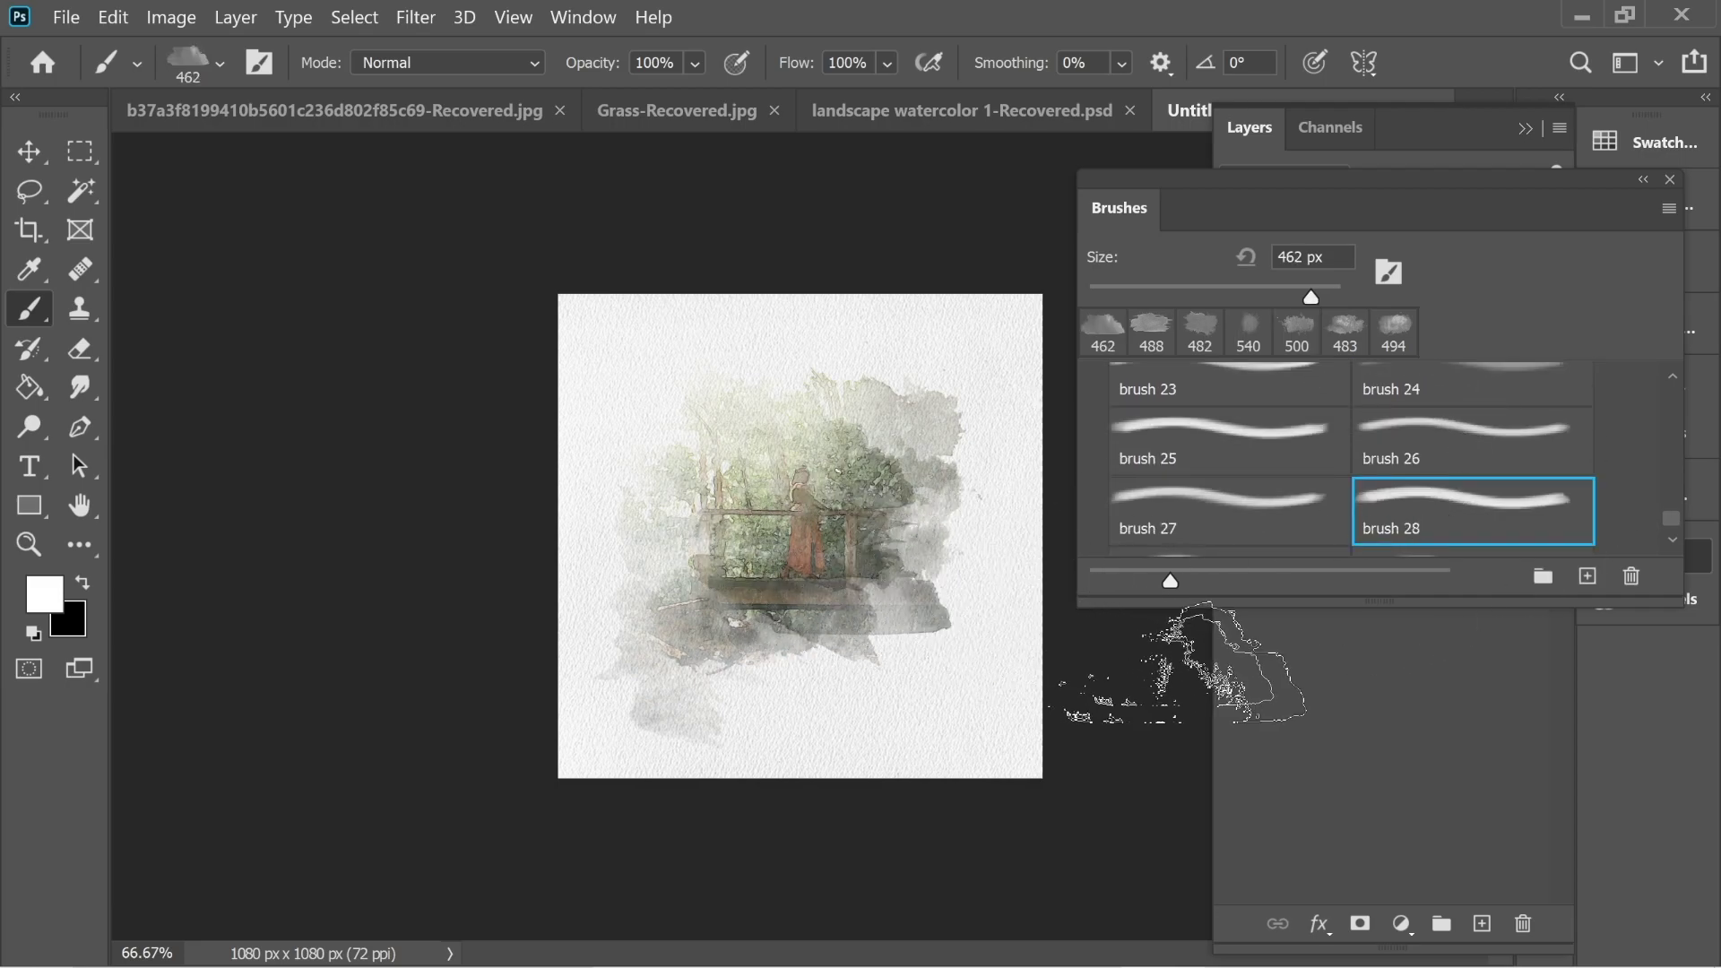
{"action": "scroll", "coordinate": [1431, 502], "scroll_direction": "down", "scroll_amount": 1}
{"action": "left_click", "coordinate": [1416, 533]}
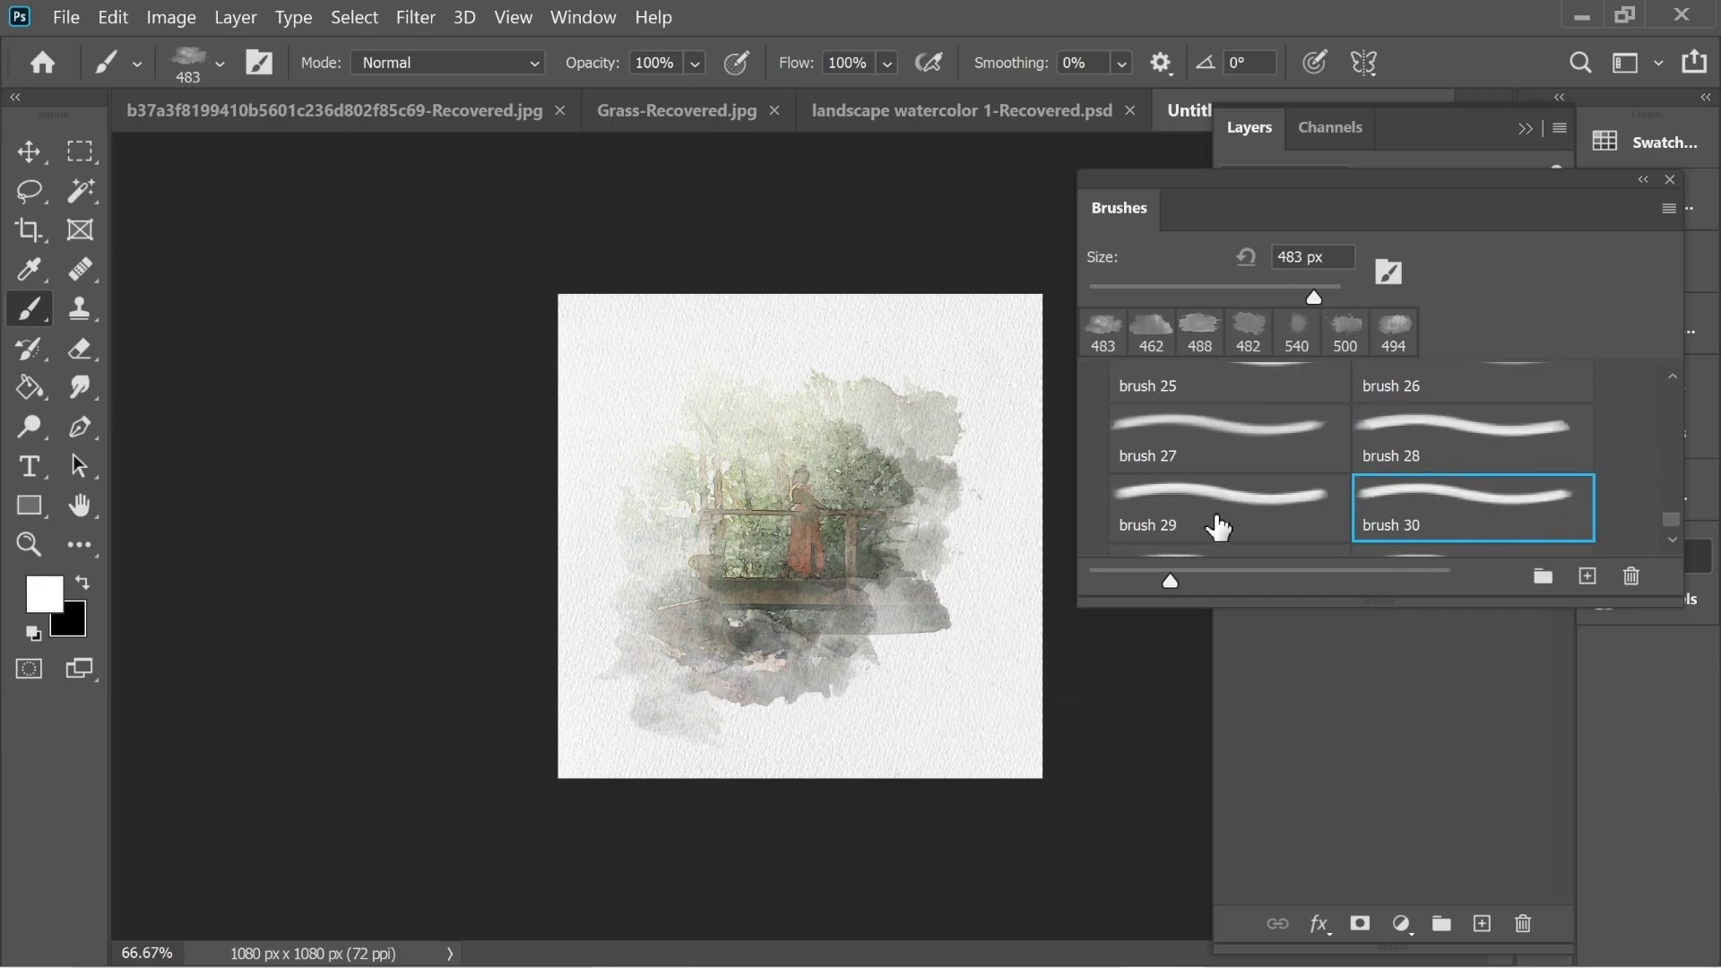
Bring out more of the treetops and the lower-right edge on the mask with brush 30
{"action": "left_click", "coordinate": [751, 423]}
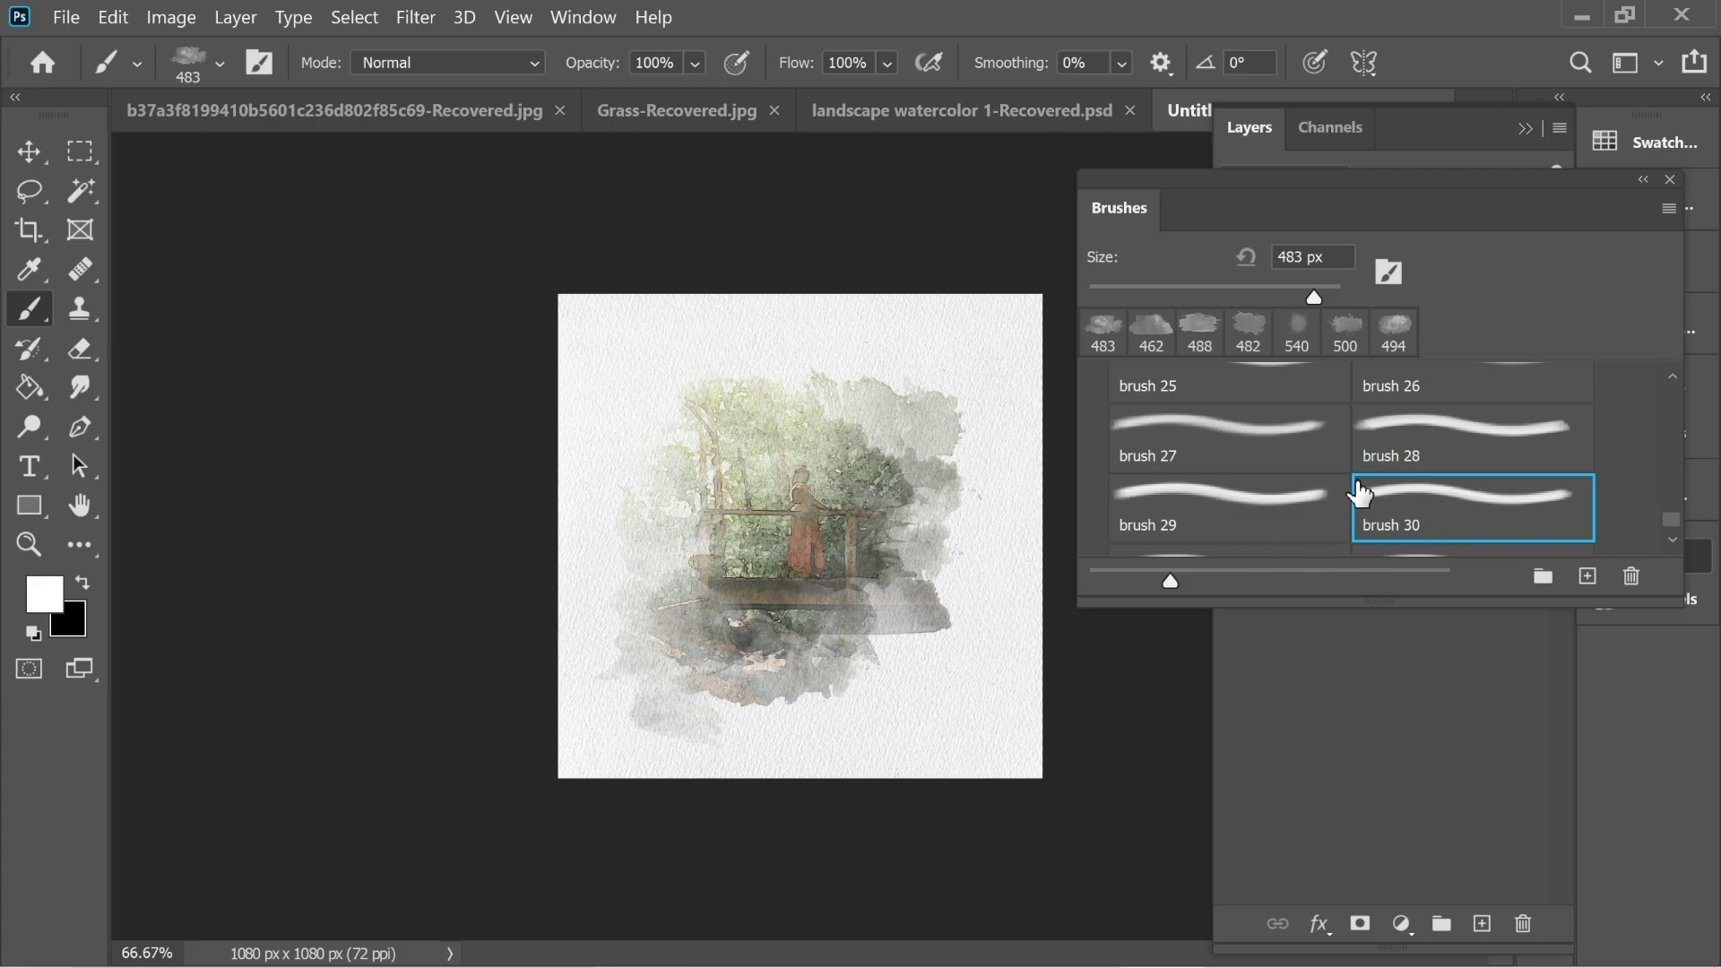
{"action": "left_click", "coordinate": [939, 428]}
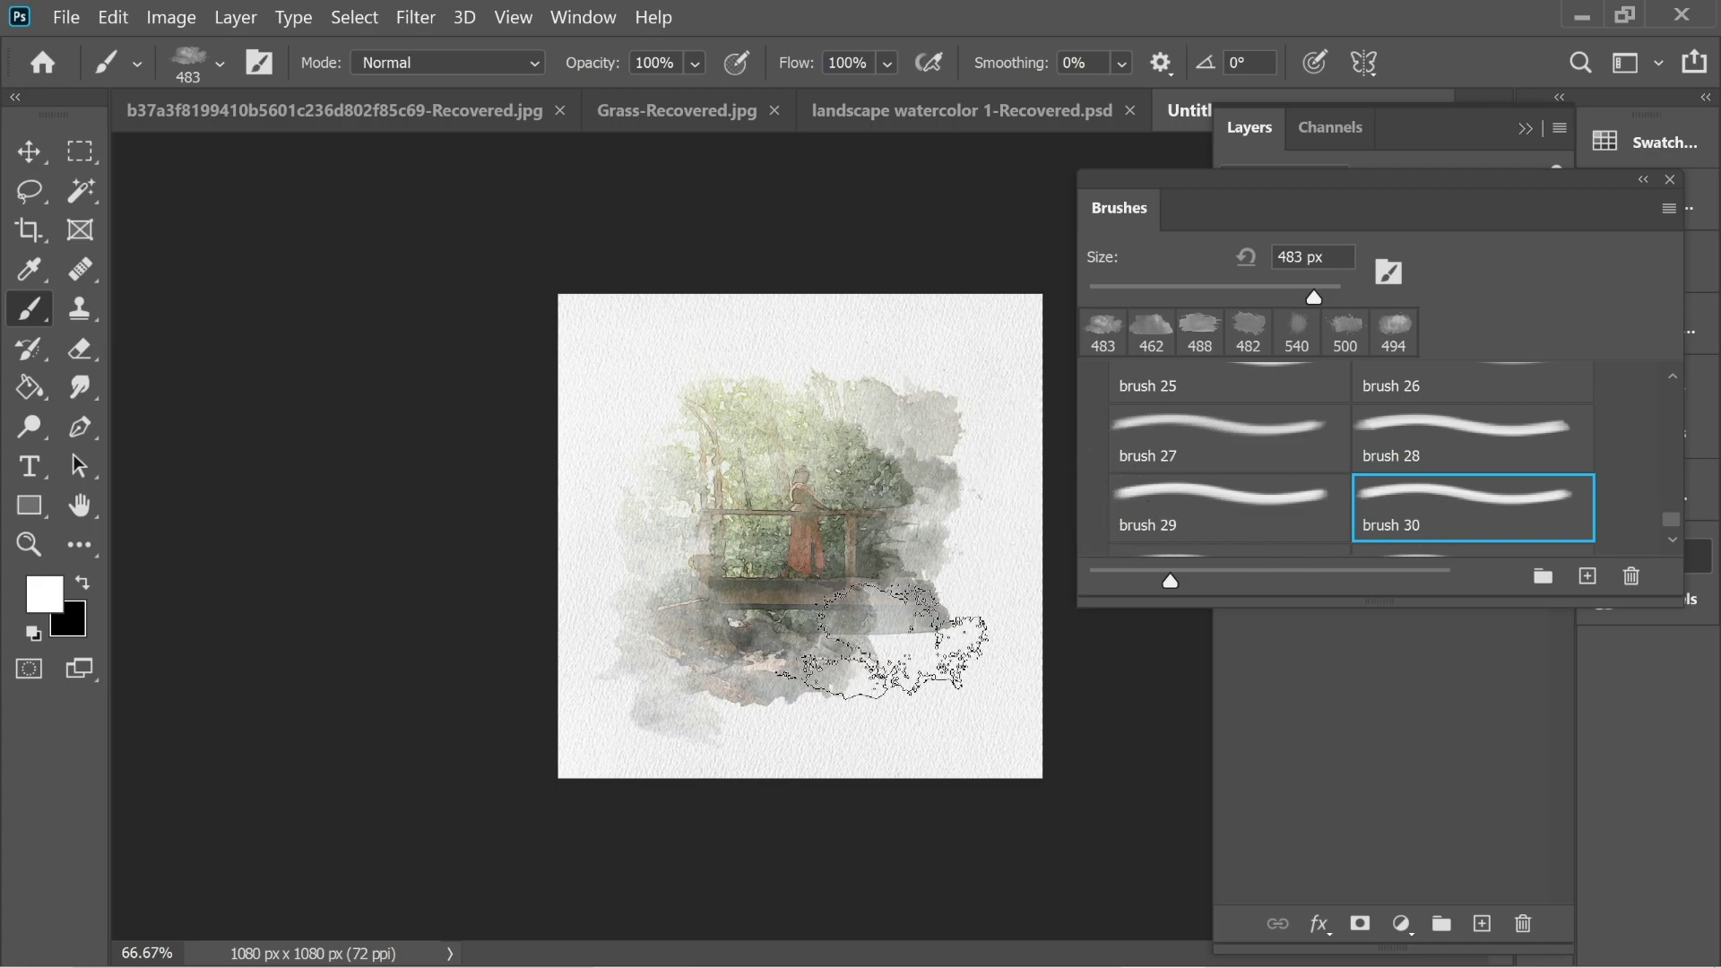
{"action": "left_click", "coordinate": [896, 654]}
Strengthen the ground under the bridge on the mask with brush 32 and extend the lower-right area with brush 36
{"action": "scroll", "coordinate": [1407, 528], "scroll_direction": "down", "scroll_amount": 1}
{"action": "scroll", "coordinate": [1411, 530], "scroll_direction": "down", "scroll_amount": 1}
{"action": "left_click", "coordinate": [1420, 491]}
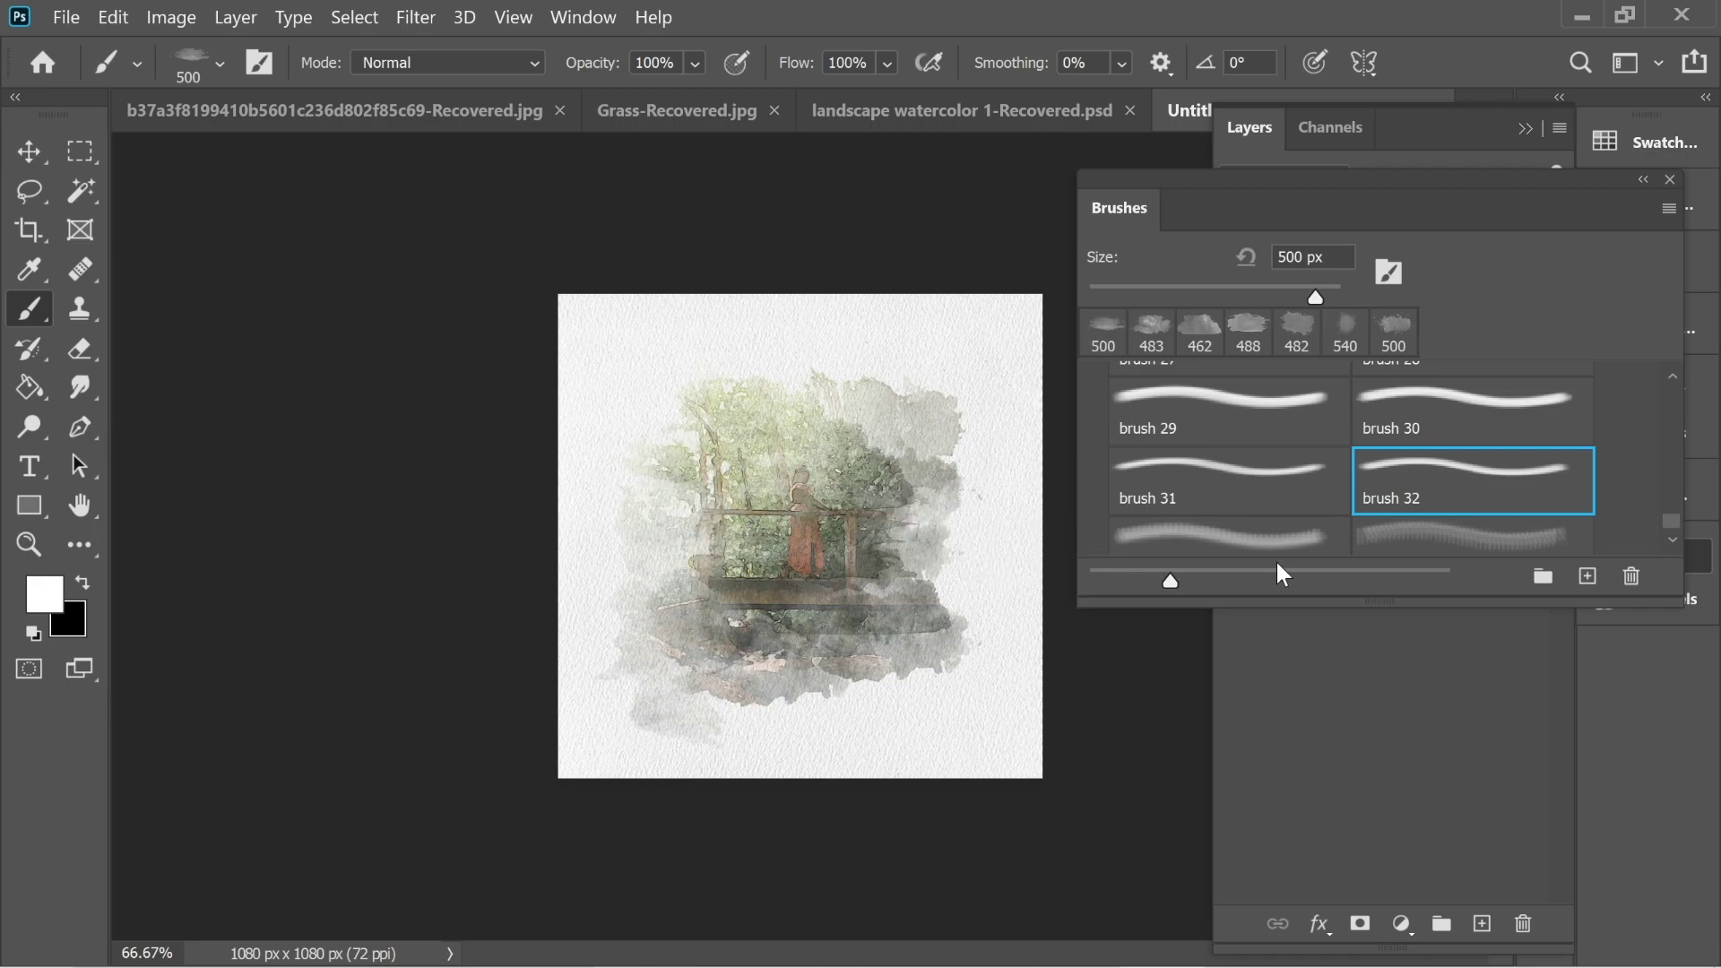
{"action": "scroll", "coordinate": [1413, 526], "scroll_direction": "down", "scroll_amount": 2}
{"action": "left_click", "coordinate": [1420, 533]}
{"action": "left_click", "coordinate": [828, 641]}
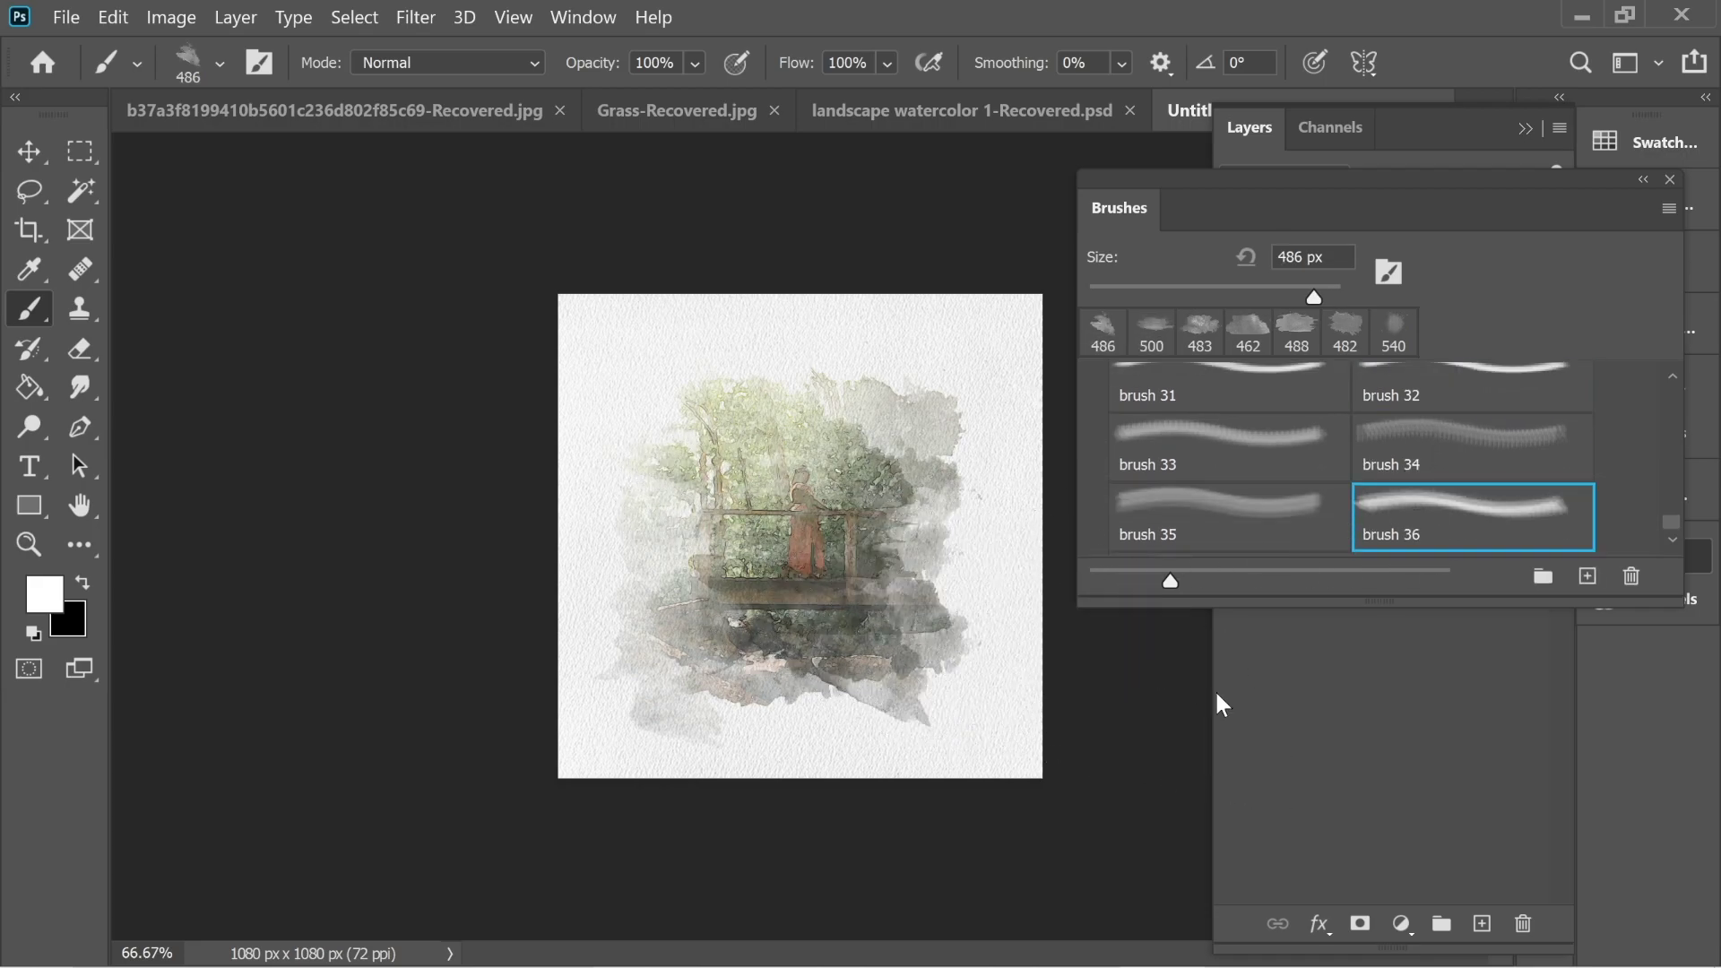
Try brush 38 on the right side of the mask and brush 37 along the bottom, undoing both sets of strokes
{"action": "scroll", "coordinate": [1444, 533], "scroll_direction": "down", "scroll_amount": 1}
{"action": "left_click", "coordinate": [1444, 530]}
{"action": "left_click", "coordinate": [892, 574]}
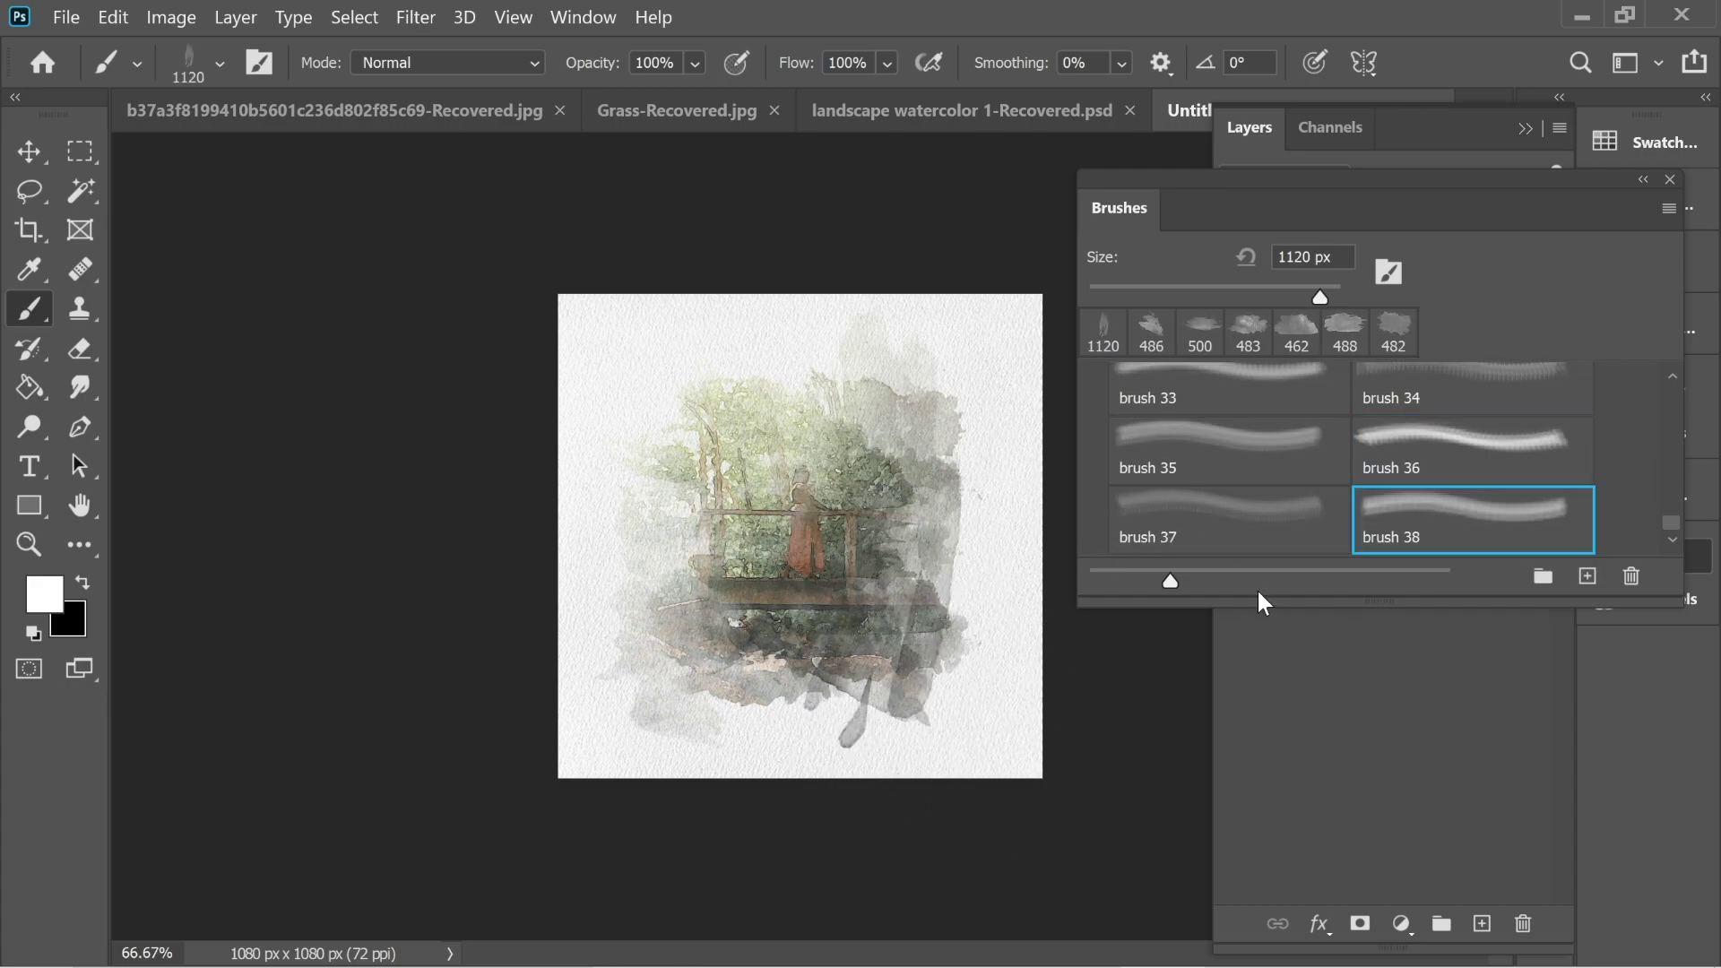
{"action": "key", "text": "ctrl+z"}
{"action": "left_click", "coordinate": [1256, 531]}
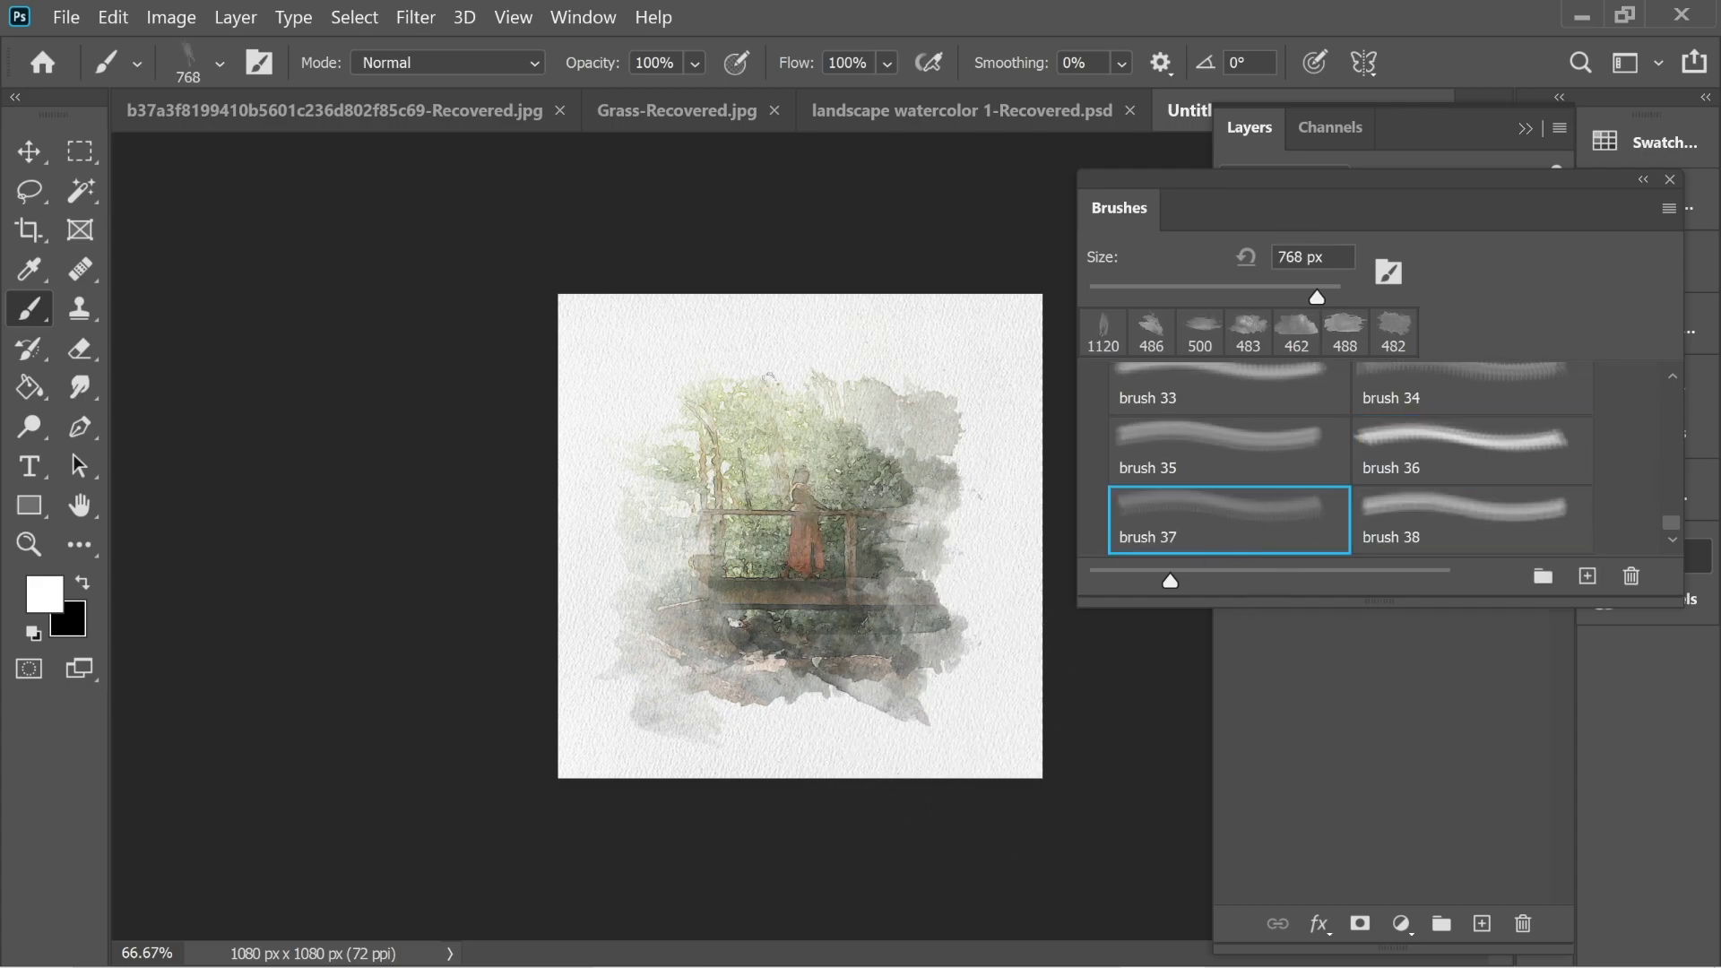
{"action": "left_click", "coordinate": [778, 715]}
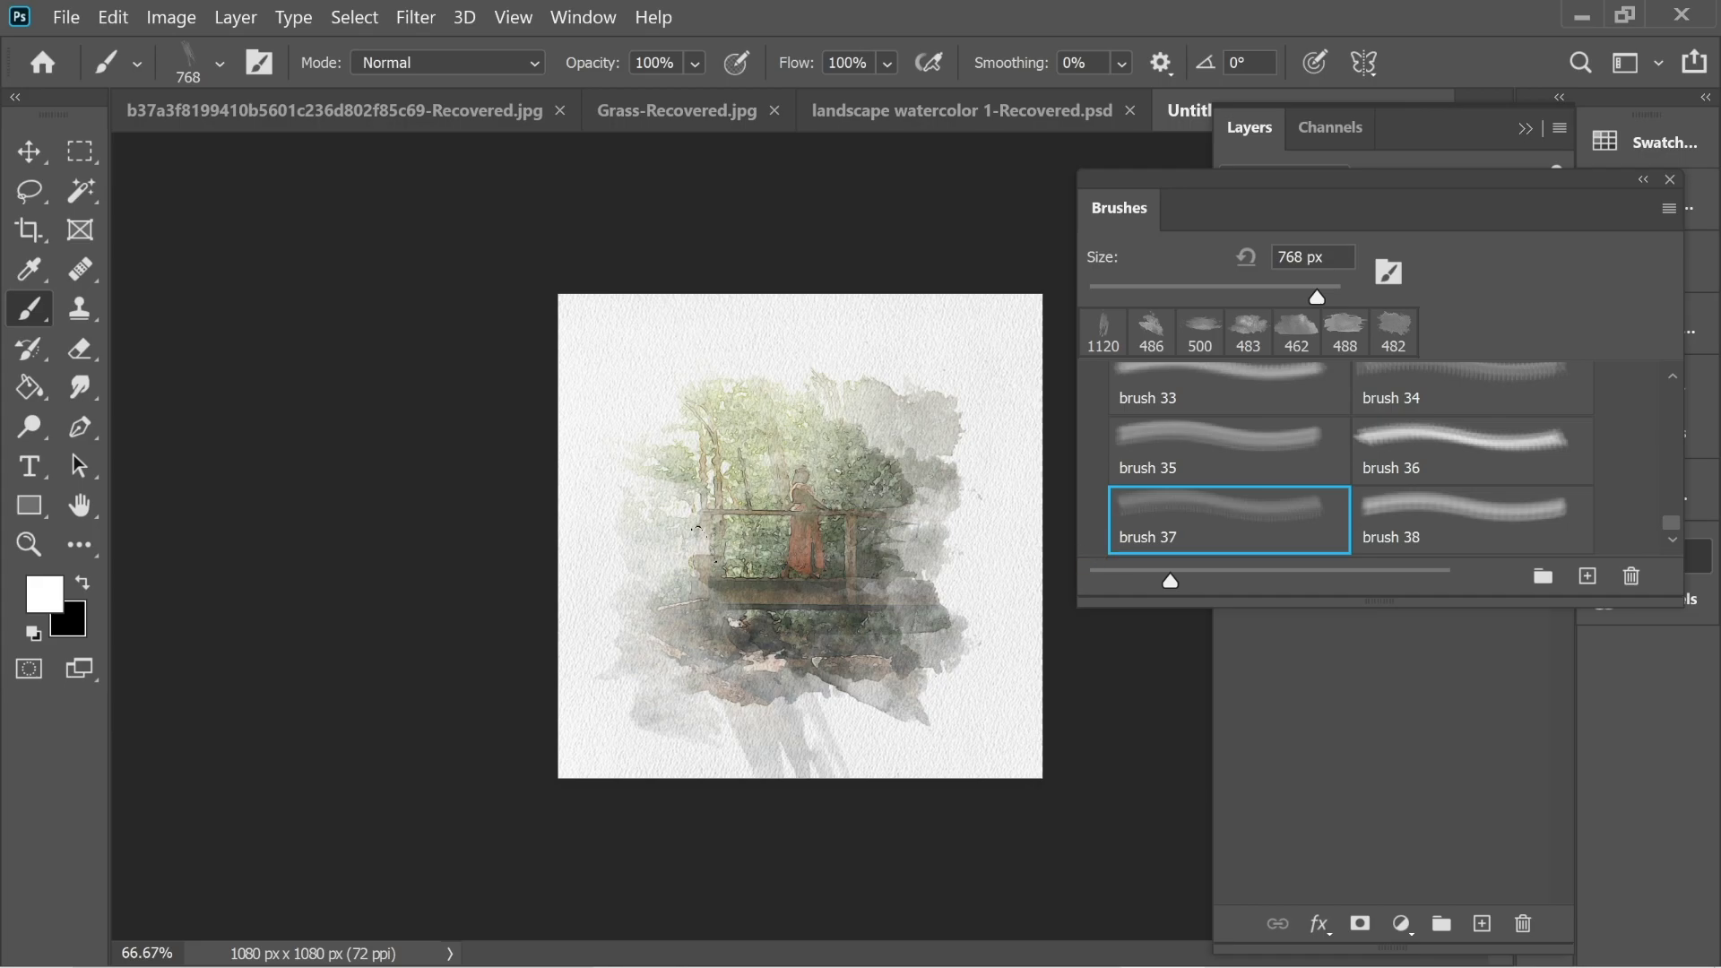
{"action": "key", "text": "ctrl+z"}
Paint on the mask with brush 35 below the foreground, undoing the first stroke and placing a soft patch at the bottom centre
{"action": "scroll", "coordinate": [1428, 524], "scroll_direction": "up", "scroll_amount": 1}
{"action": "left_click", "coordinate": [1228, 475]}
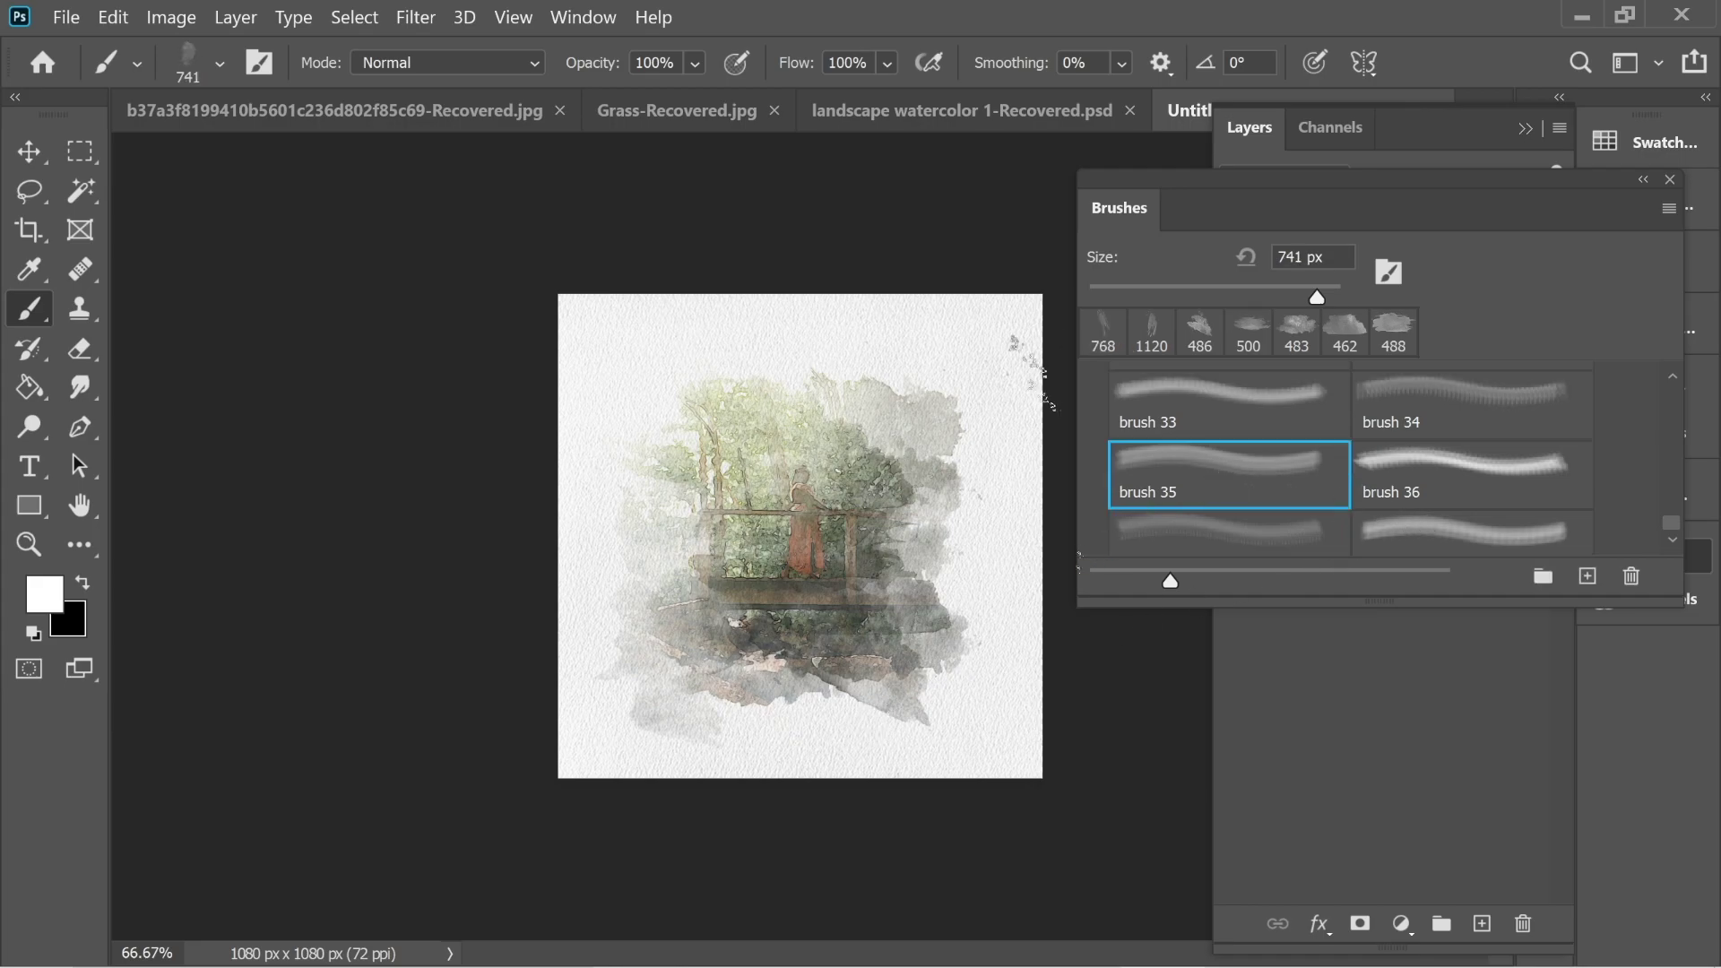
{"action": "left_click", "coordinate": [811, 652]}
{"action": "key", "text": "ctrl+z"}
{"action": "left_click", "coordinate": [794, 702]}
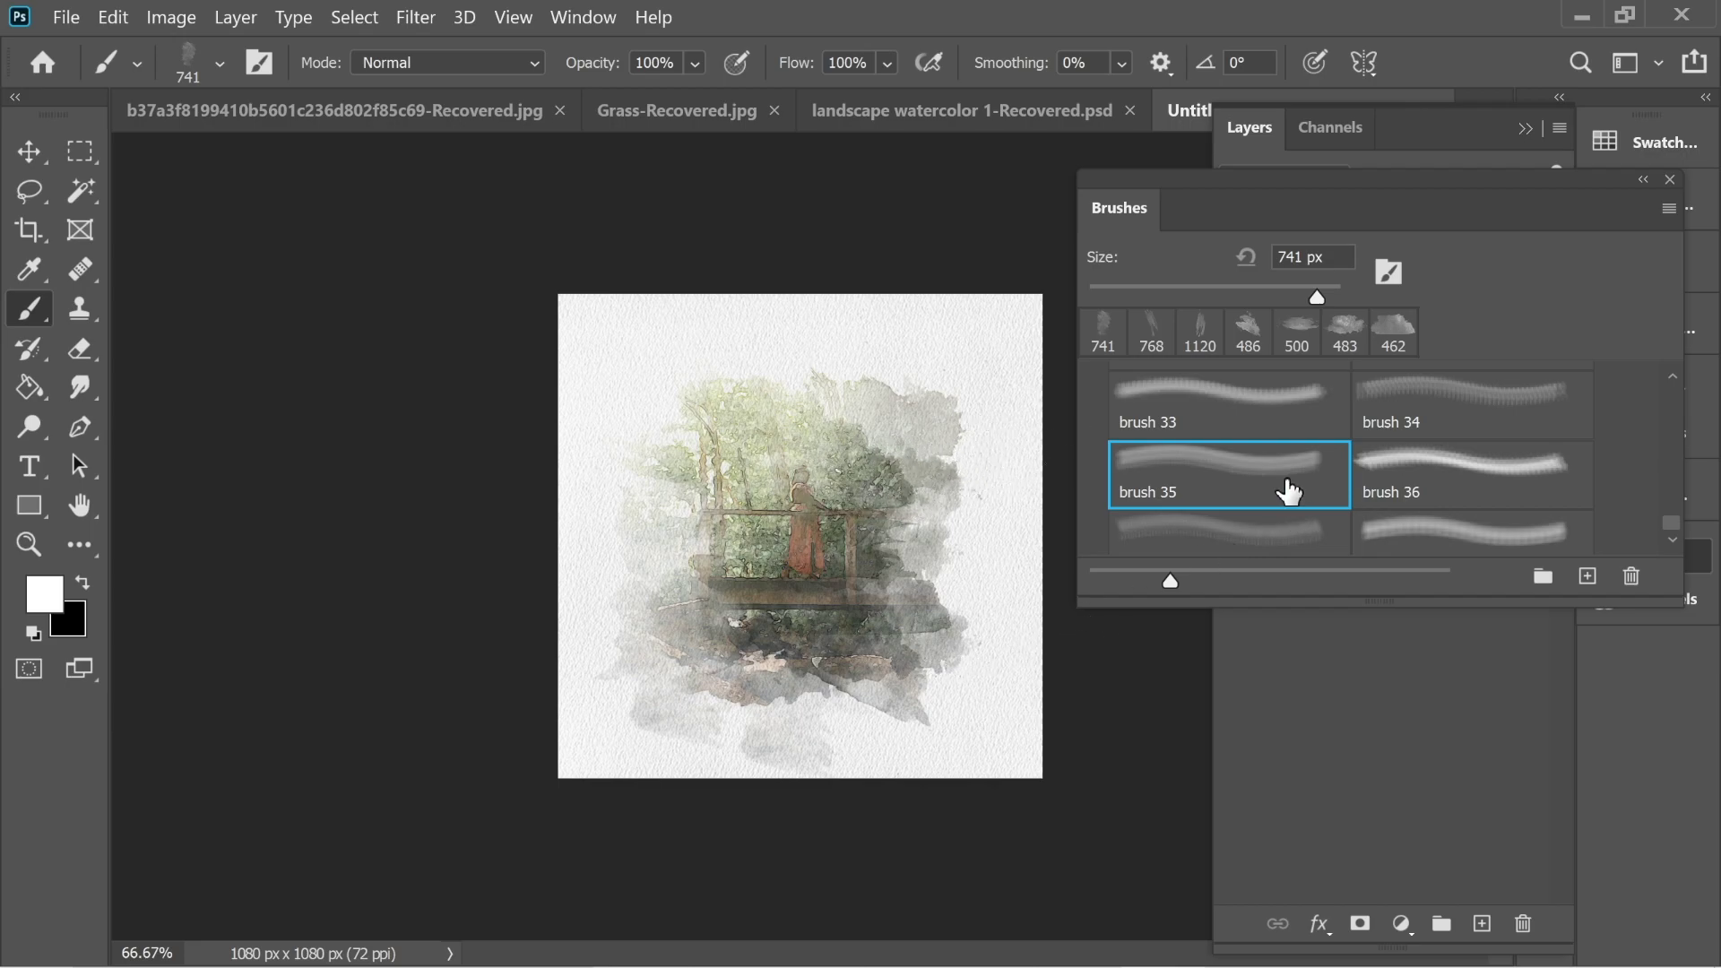
Reveal more of the treetops and the left foliage on the mask with brushes 31, 32 and 33
{"action": "scroll", "coordinate": [1291, 494], "scroll_direction": "up", "scroll_amount": 1}
{"action": "left_click", "coordinate": [1190, 445]}
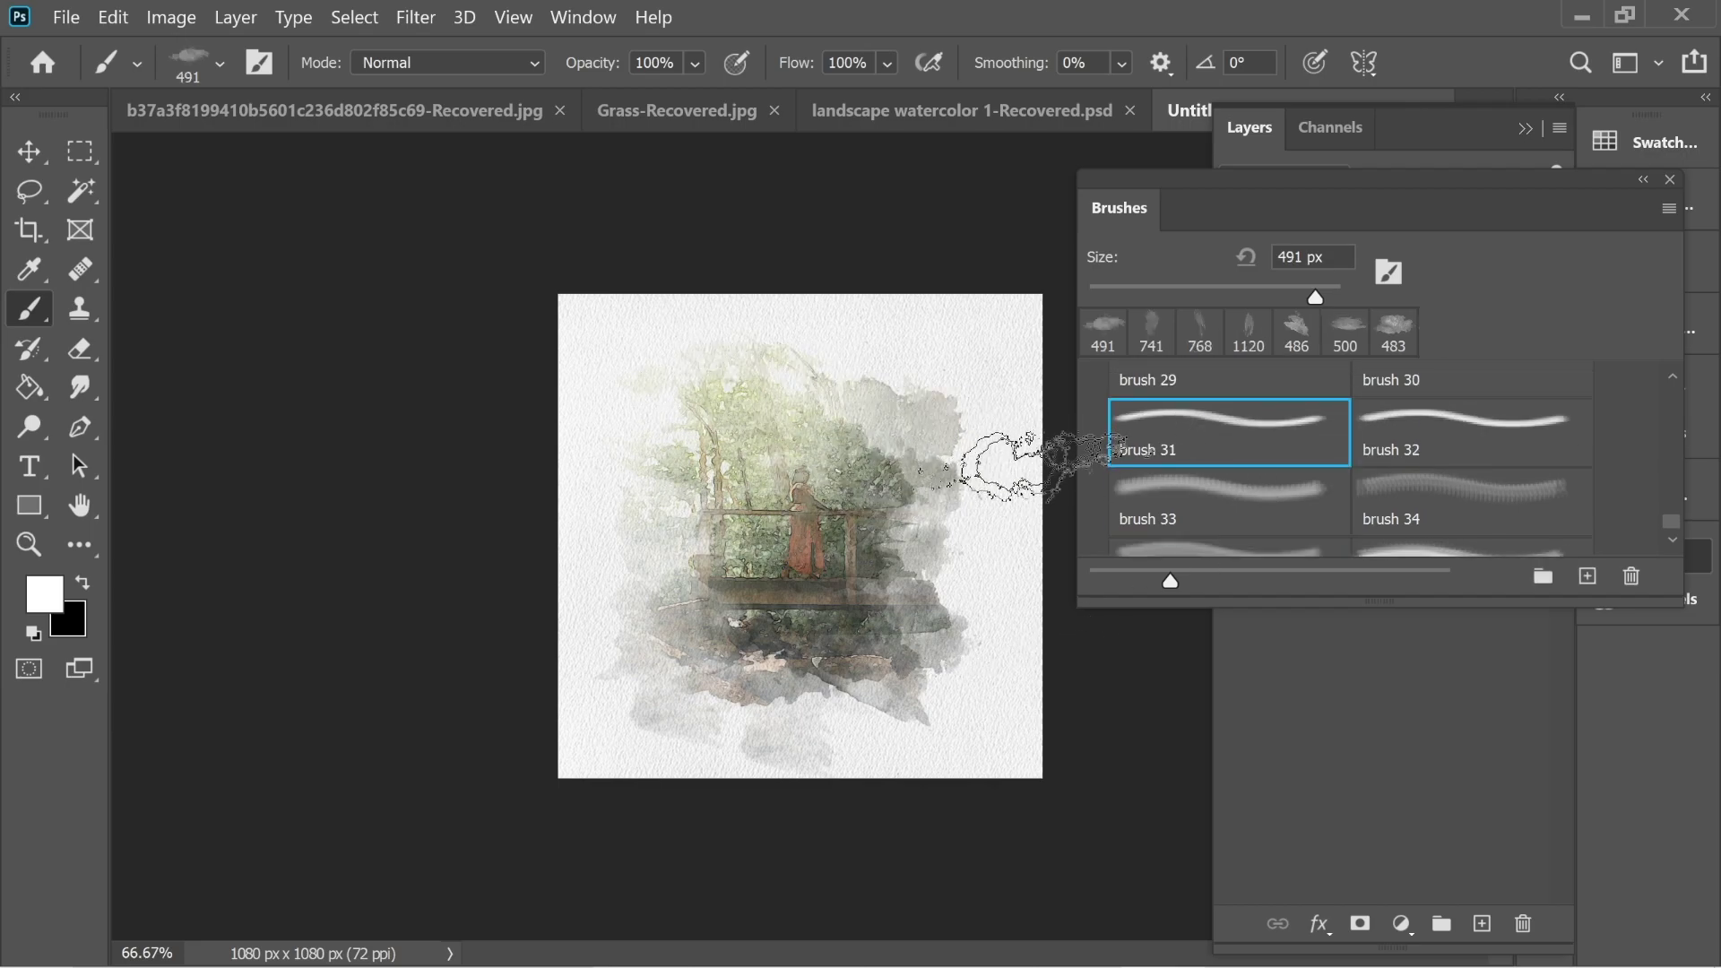
{"action": "left_click", "coordinate": [1428, 454]}
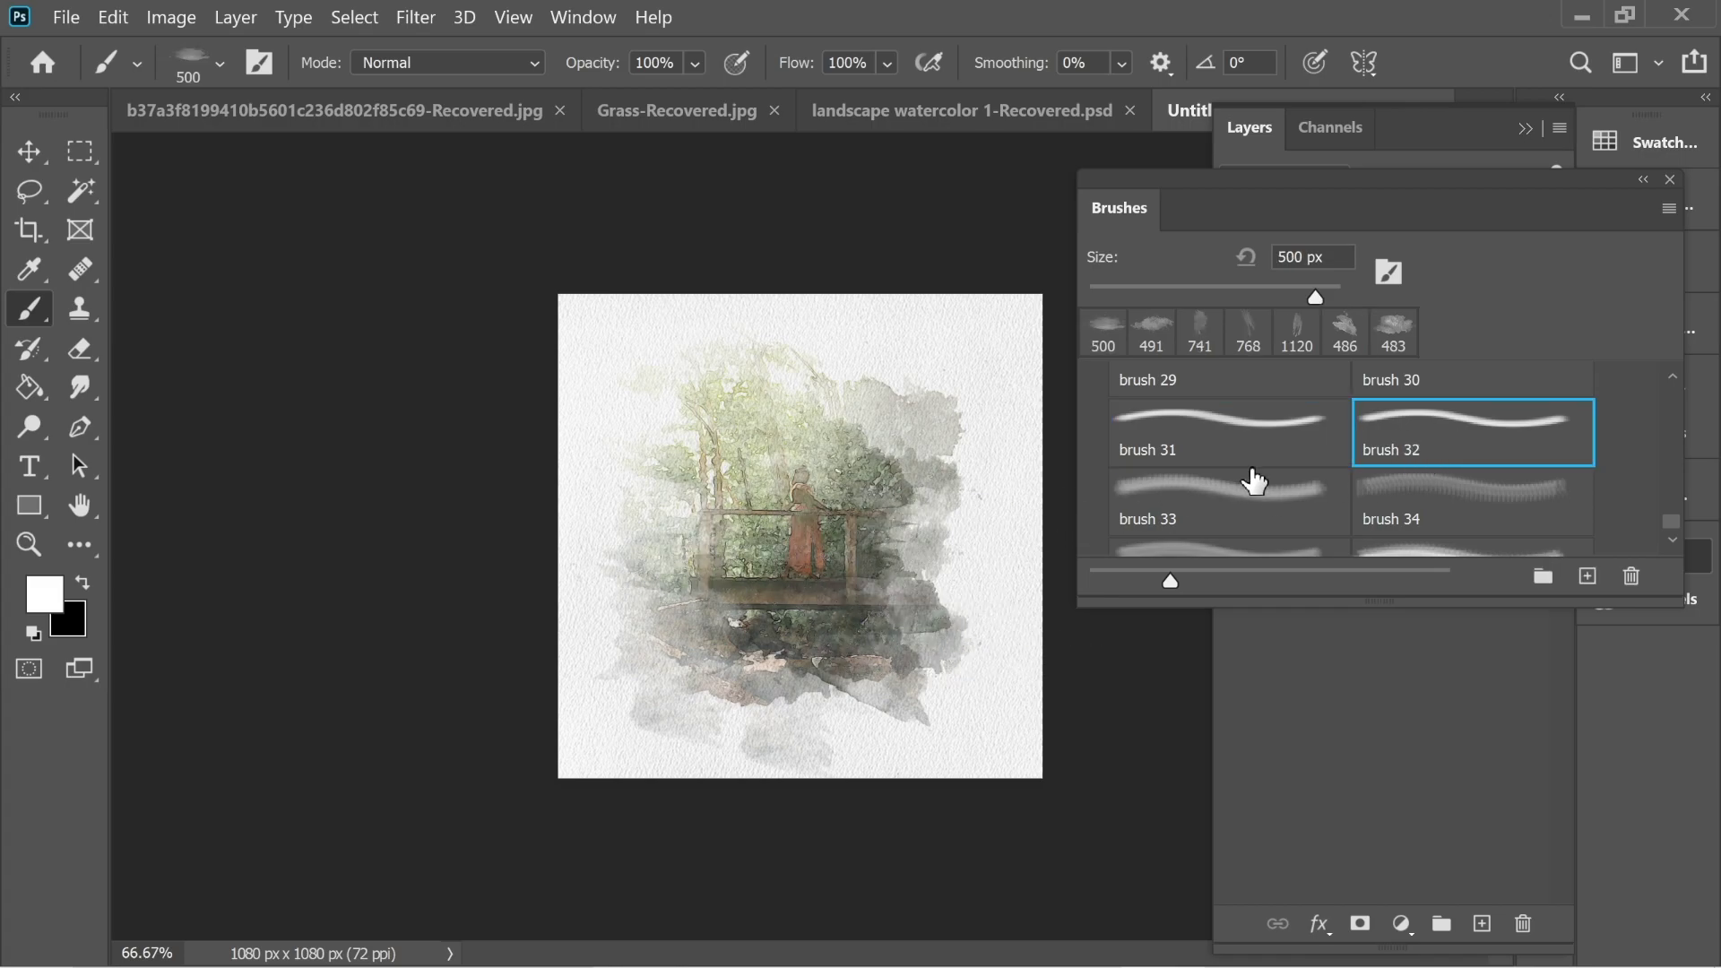
{"action": "left_click", "coordinate": [1198, 500]}
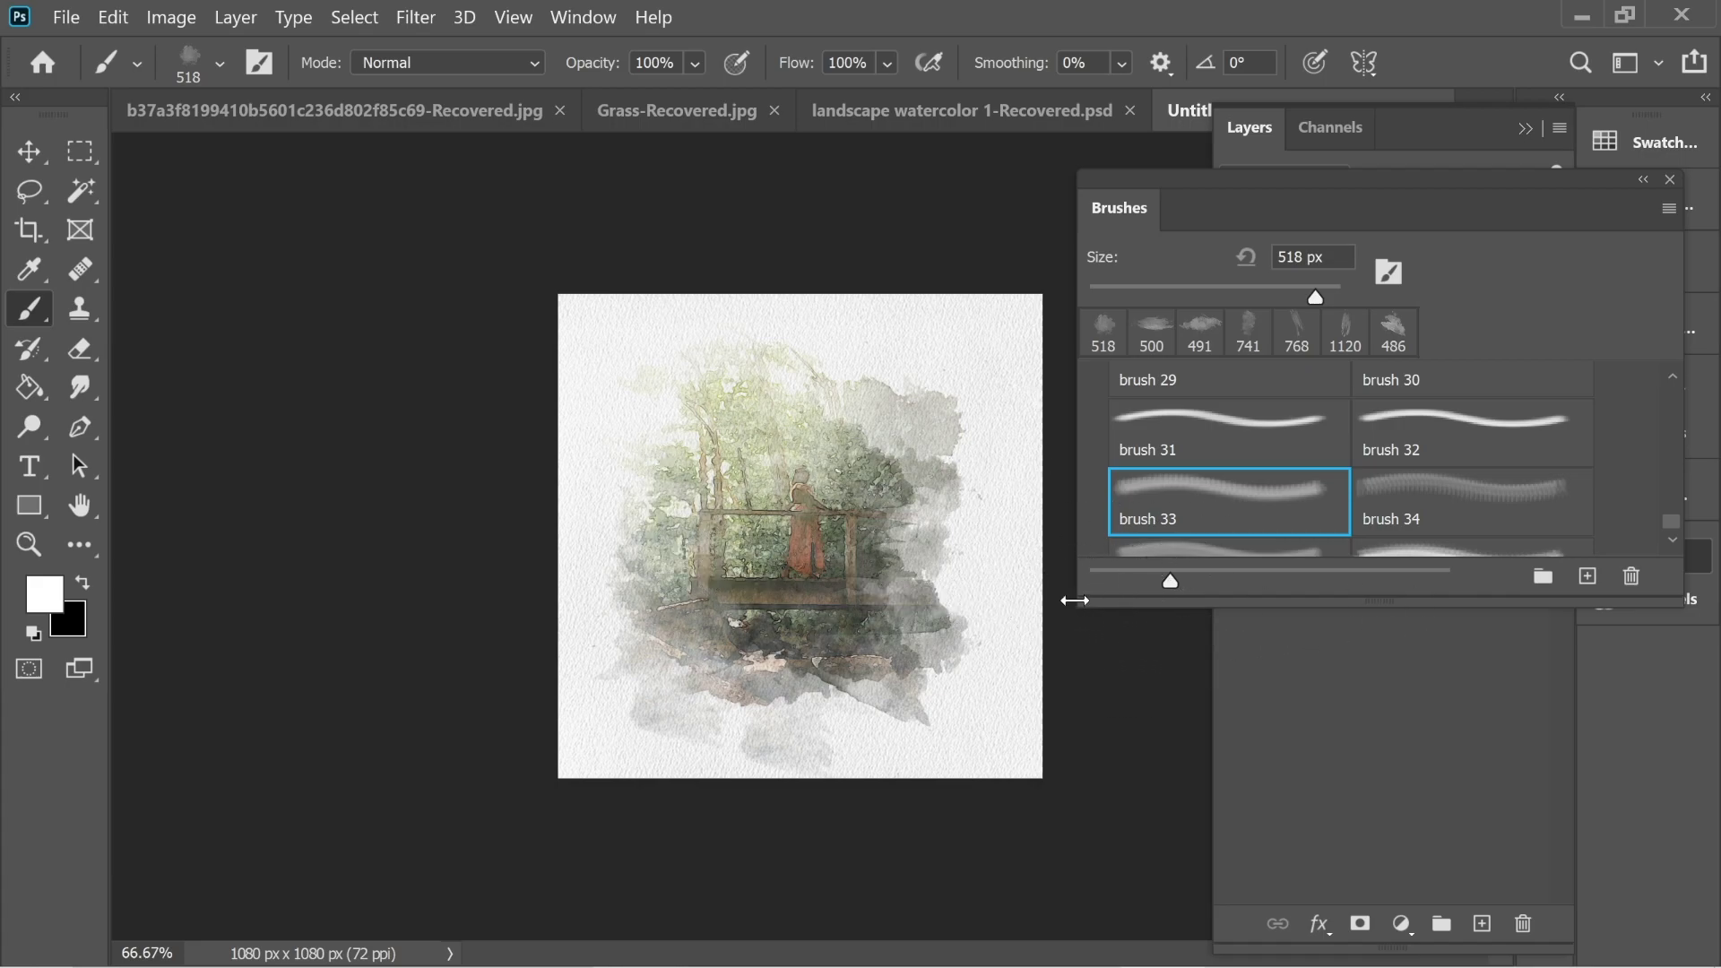
Add slanted streaks to the picture's upper-right edge on the mask with brush 34, and touch up the picture with brush 31
{"action": "left_click", "coordinate": [1456, 525]}
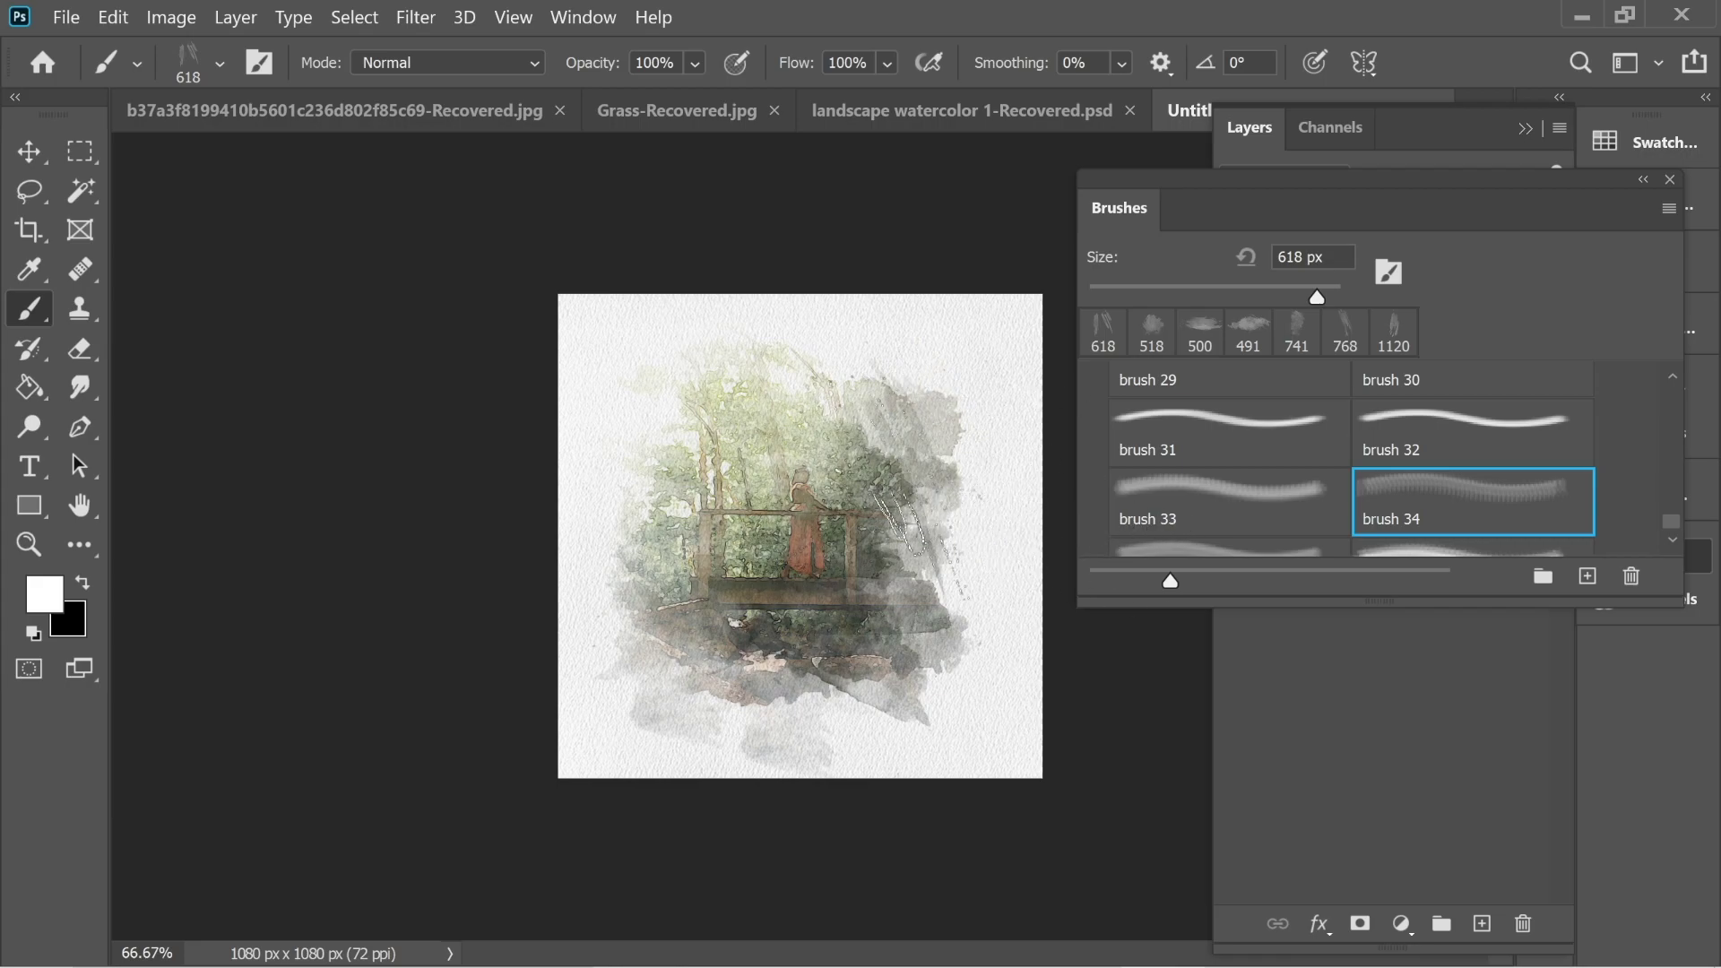
{"action": "left_click", "coordinate": [950, 466]}
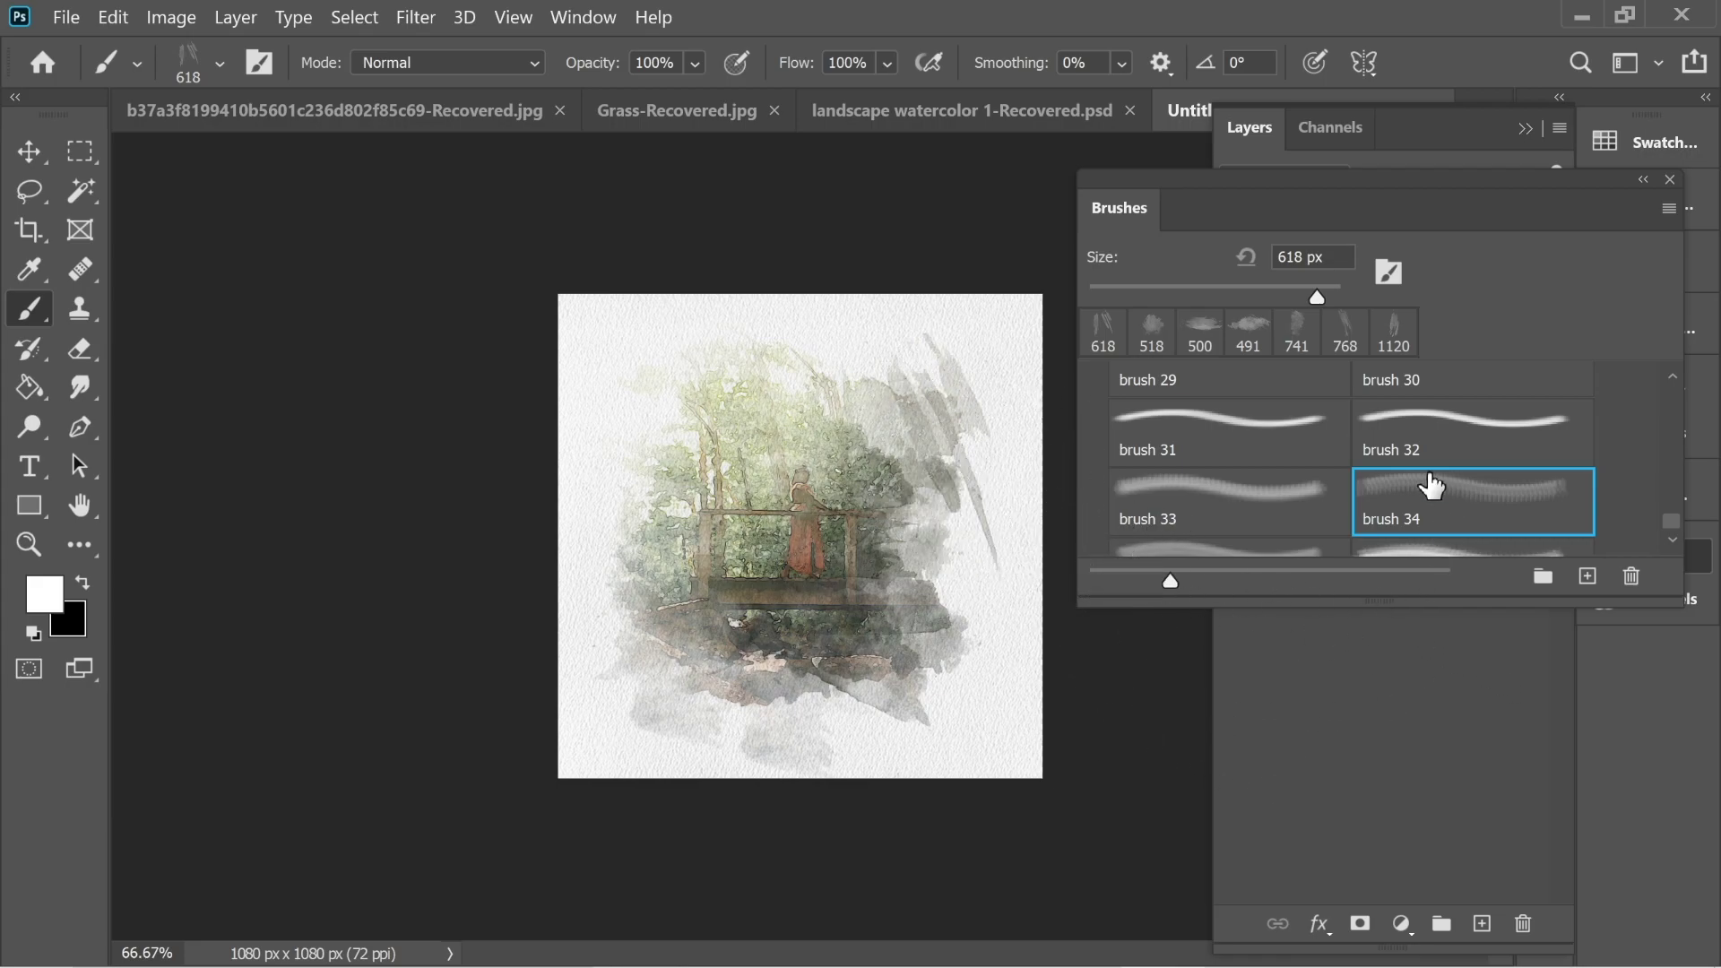
{"action": "scroll", "coordinate": [1433, 487], "scroll_direction": "up", "scroll_amount": 1}
{"action": "left_click", "coordinate": [1222, 475]}
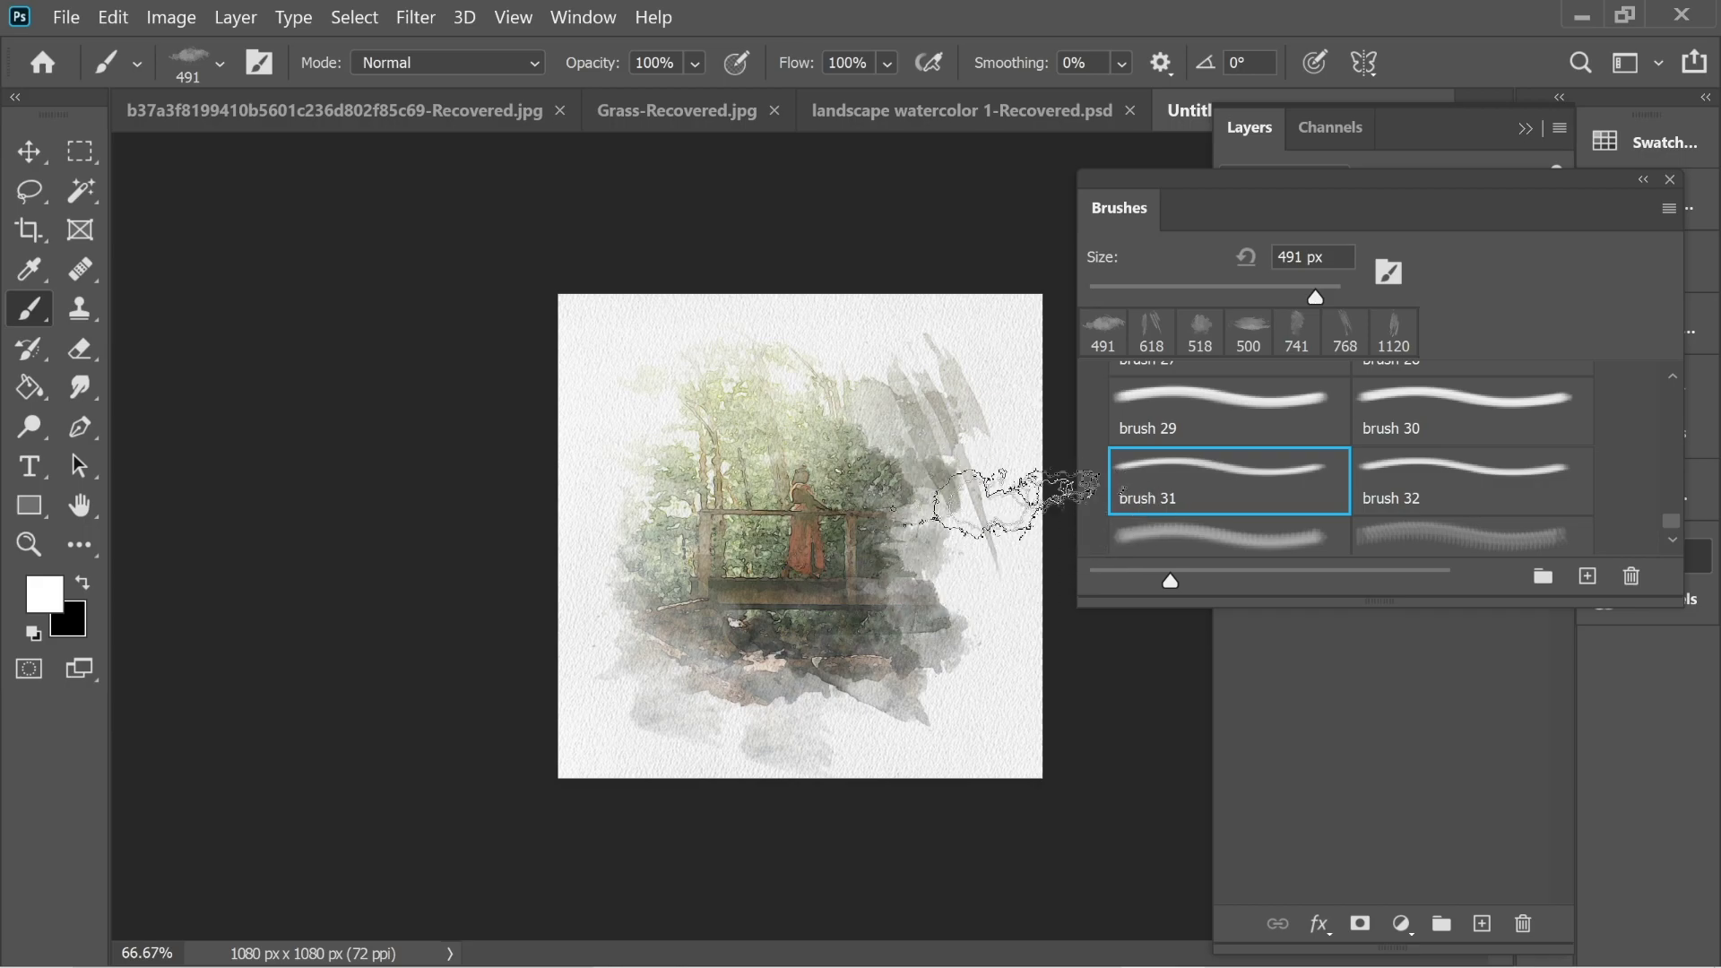
Collapse the Layers panel and close the Brushes panel to clear the view of the painting
{"action": "left_click", "coordinate": [1642, 181]}
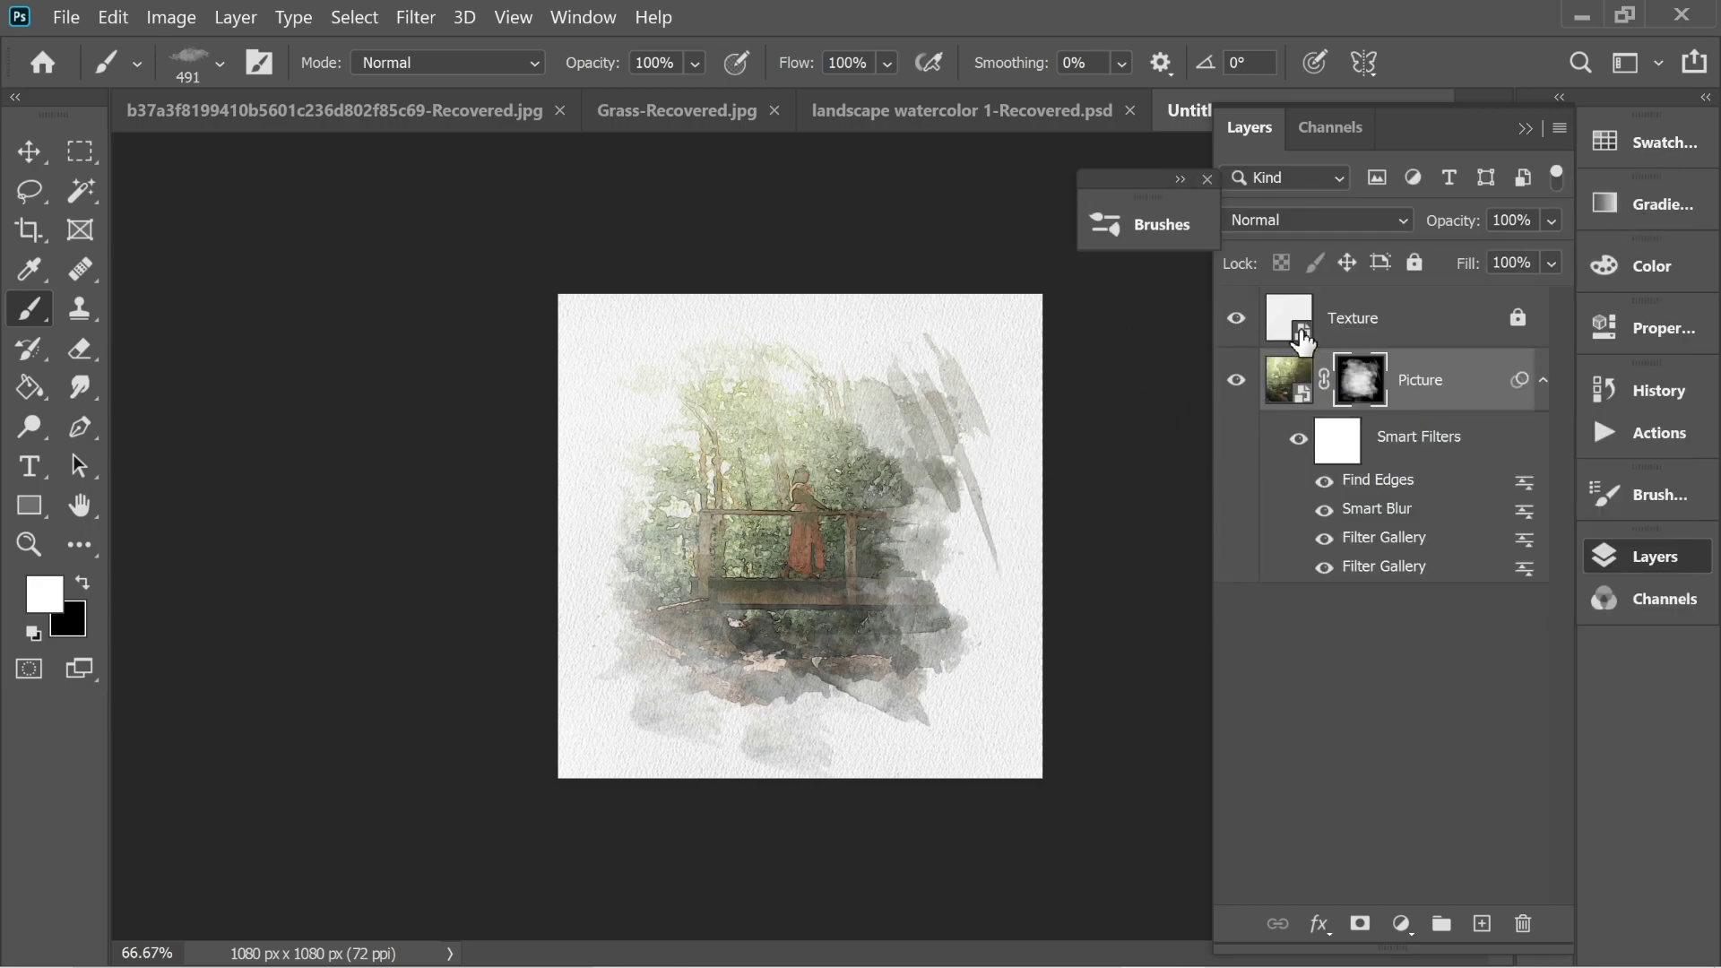
{"action": "left_click", "coordinate": [1181, 181]}
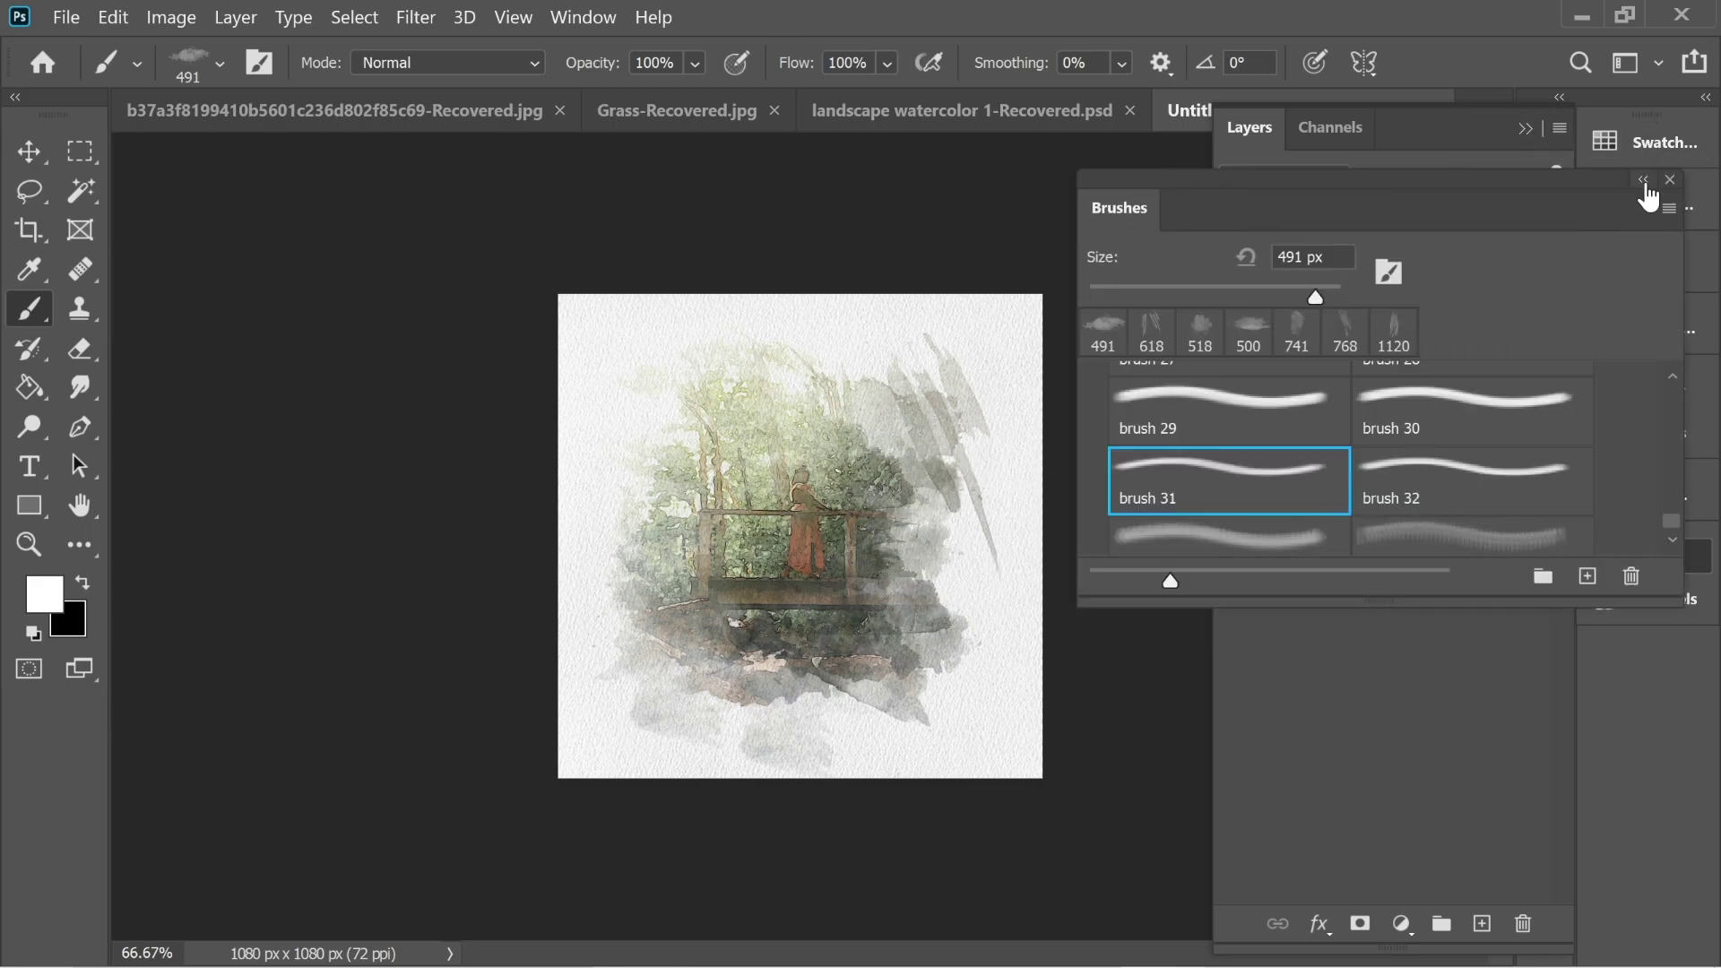
{"action": "left_click", "coordinate": [1527, 131]}
{"action": "left_click", "coordinate": [1524, 129]}
{"action": "left_click", "coordinate": [1207, 179]}
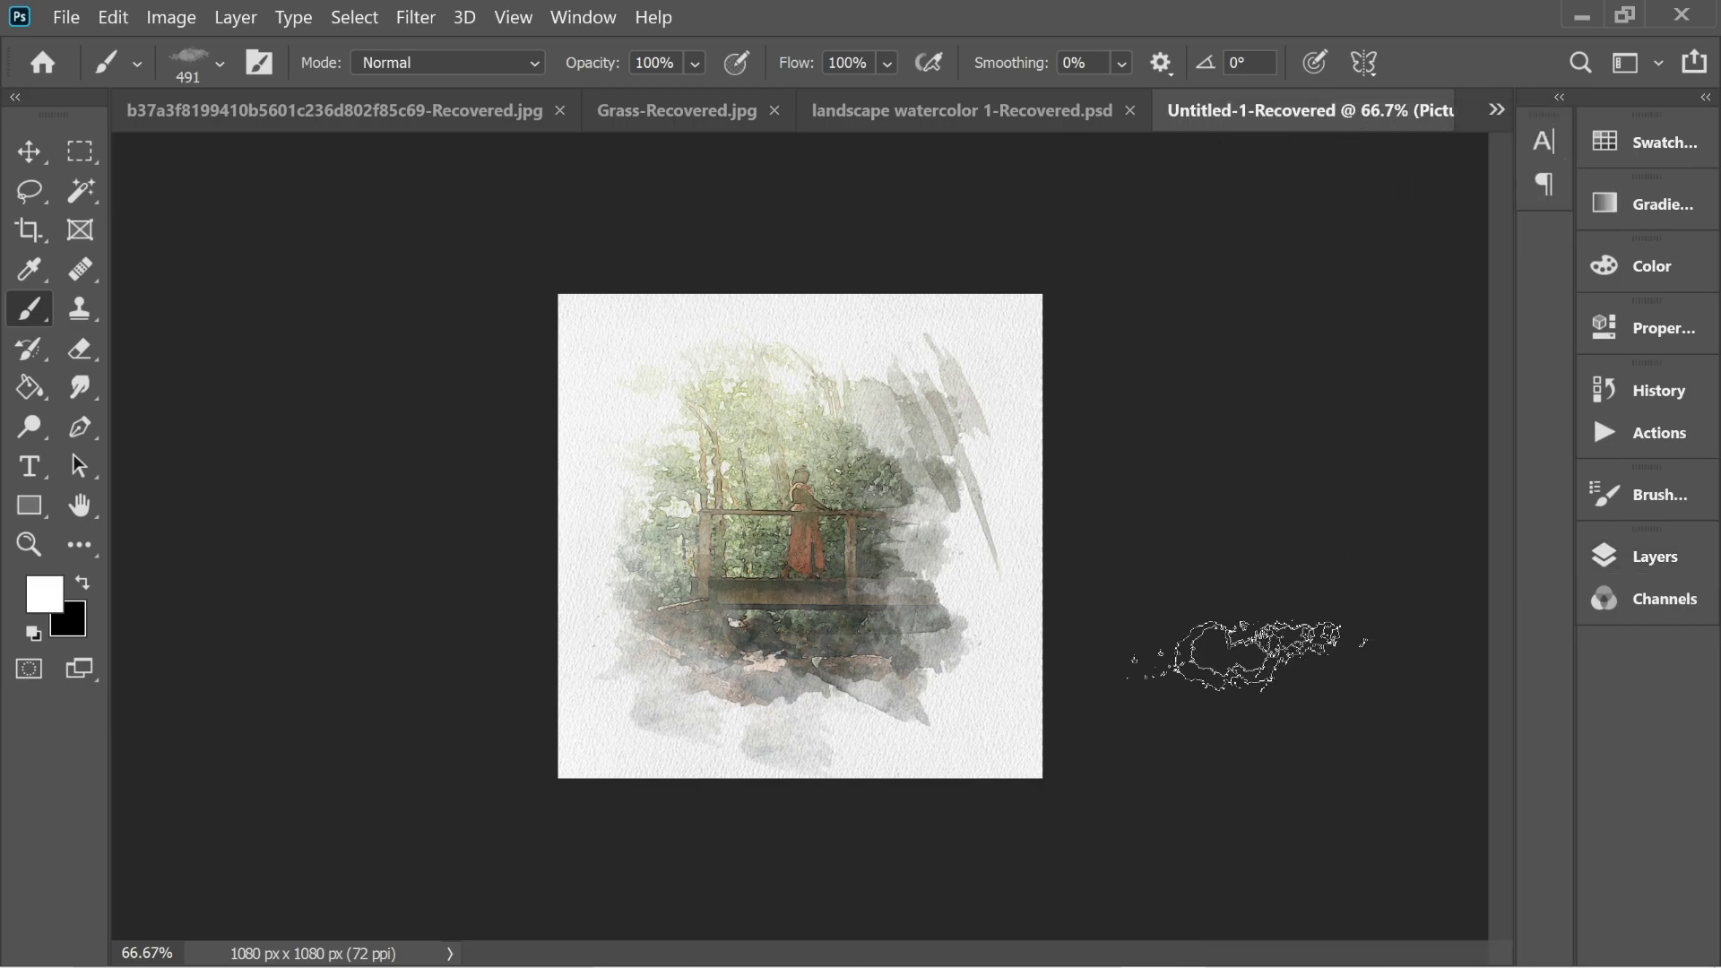